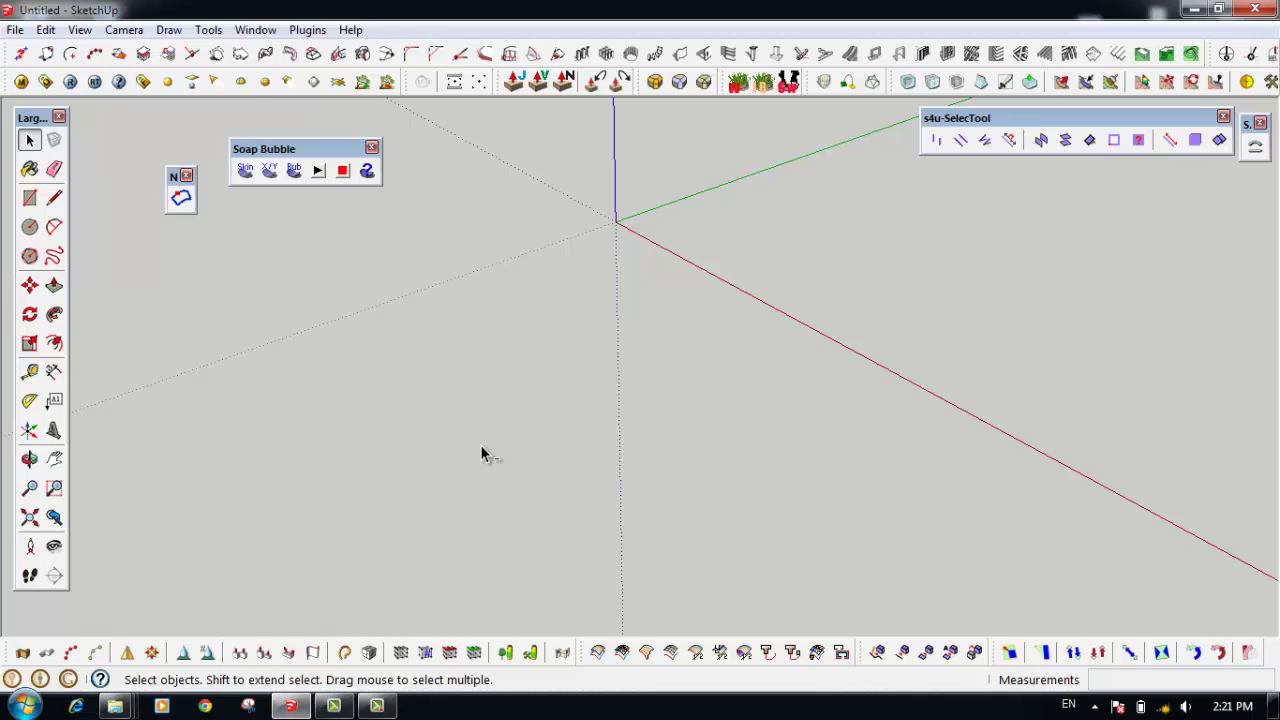
# Orbit the empty model, move the Soap Bubble toolbar aside, and activate the Arc tool
pyautogui.moveTo(481, 453); pyautogui.dragTo(697, 360, button='middle')
pyautogui.moveTo(268, 155); pyautogui.dragTo(286, 222)
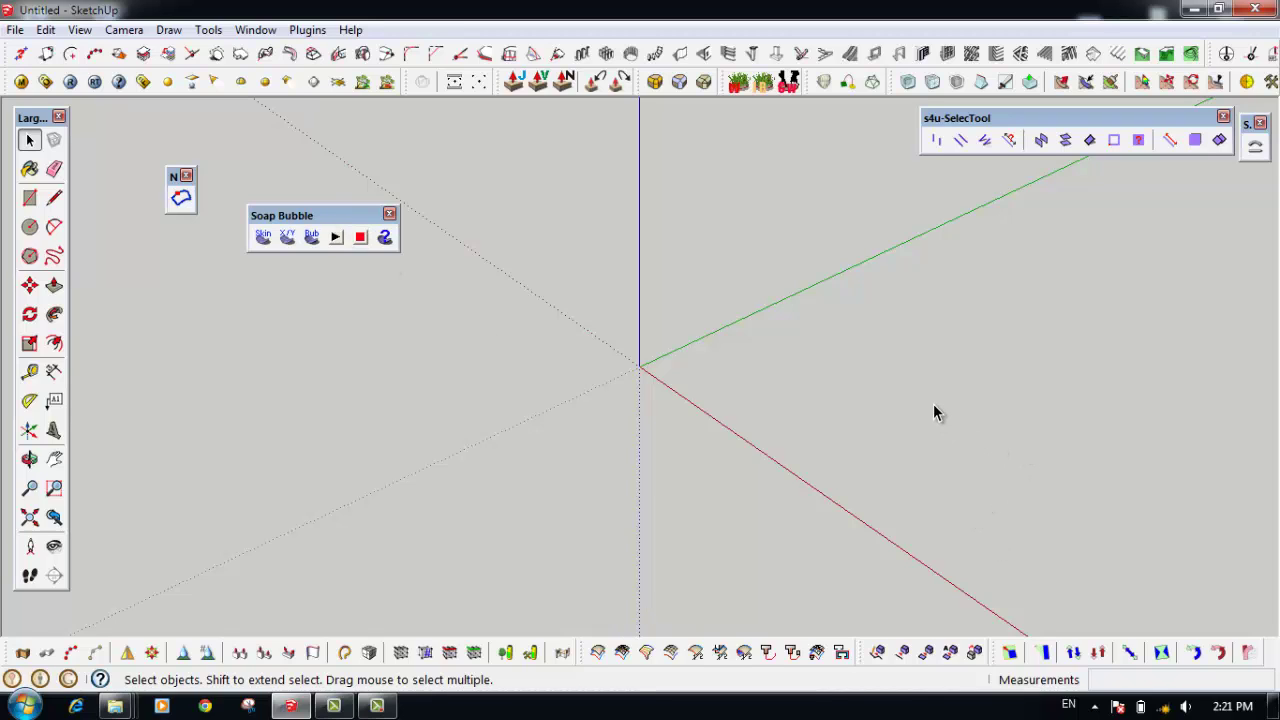
pyautogui.moveTo(790, 381); pyautogui.dragTo(620, 412, button='middle')
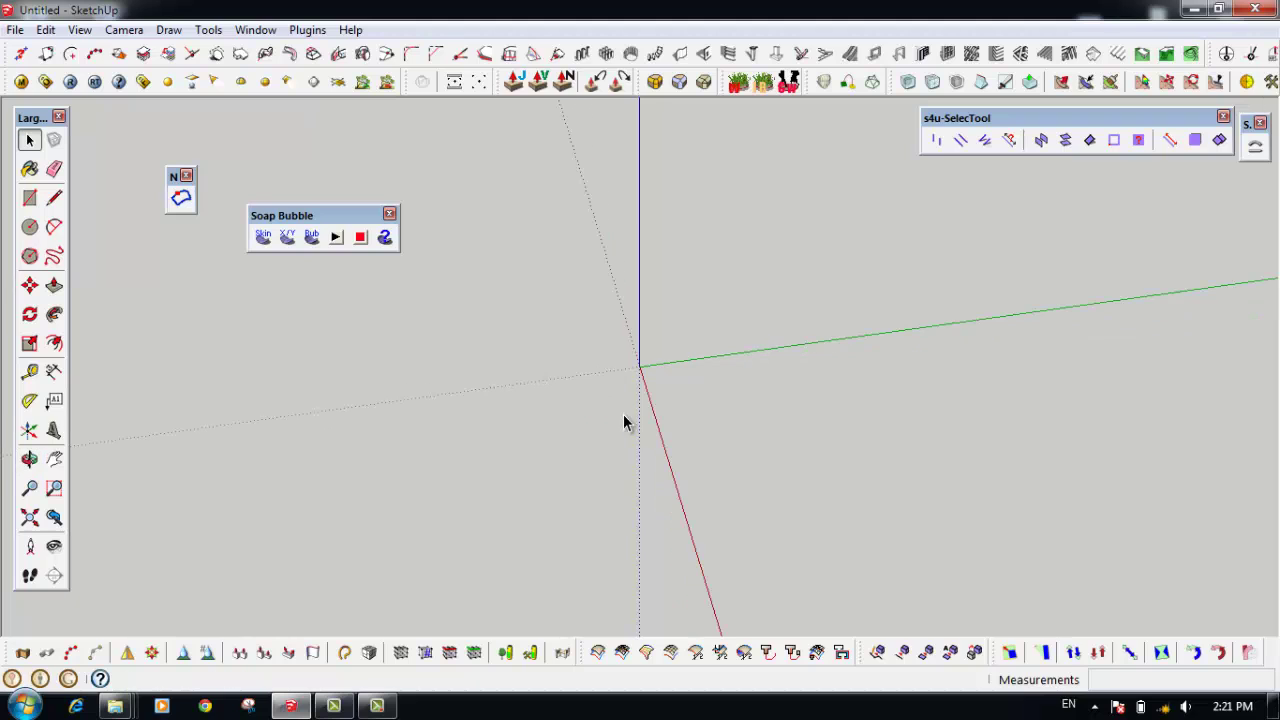
pyautogui.moveTo(561, 297); pyautogui.dragTo(720, 394, button='middle')
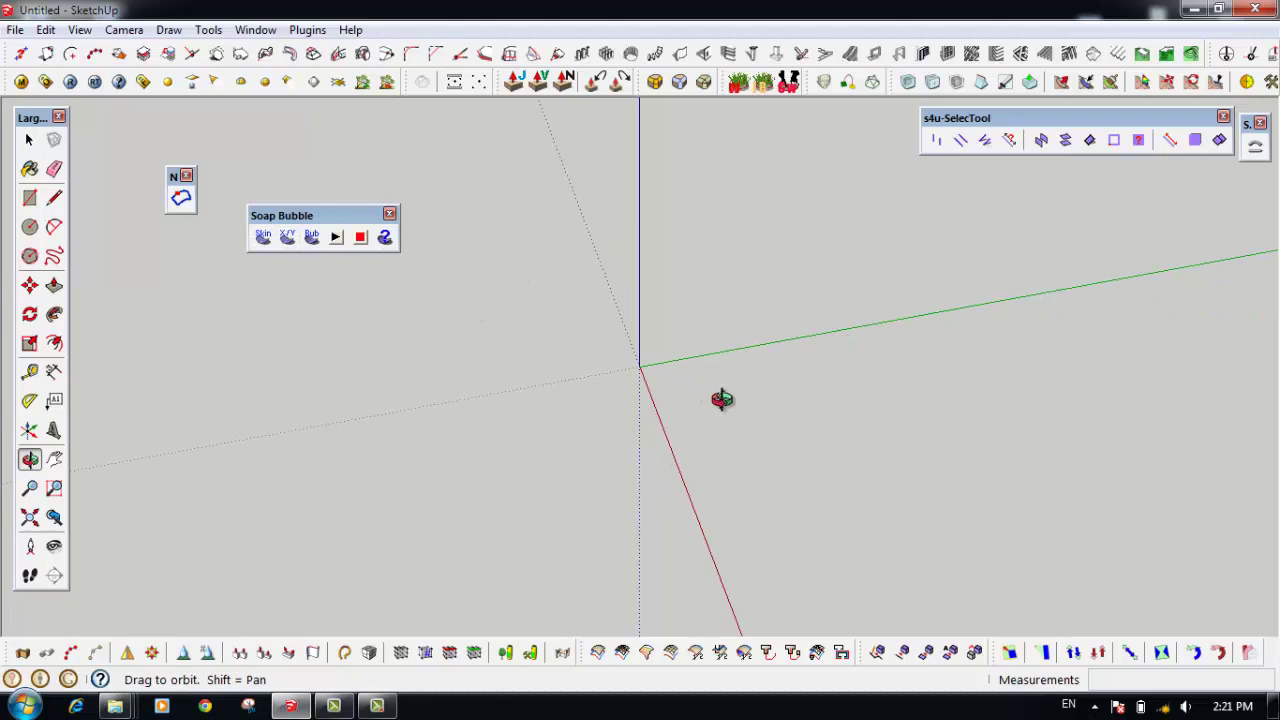
pyautogui.press('a')
pyautogui.moveTo(720, 343)
pyautogui.mouseDown(button='middle')
pyautogui.moveTo(651, 357)
pyautogui.moveTo(823, 334)
pyautogui.moveTo(770, 342)
pyautogui.mouseUp(button='middle')
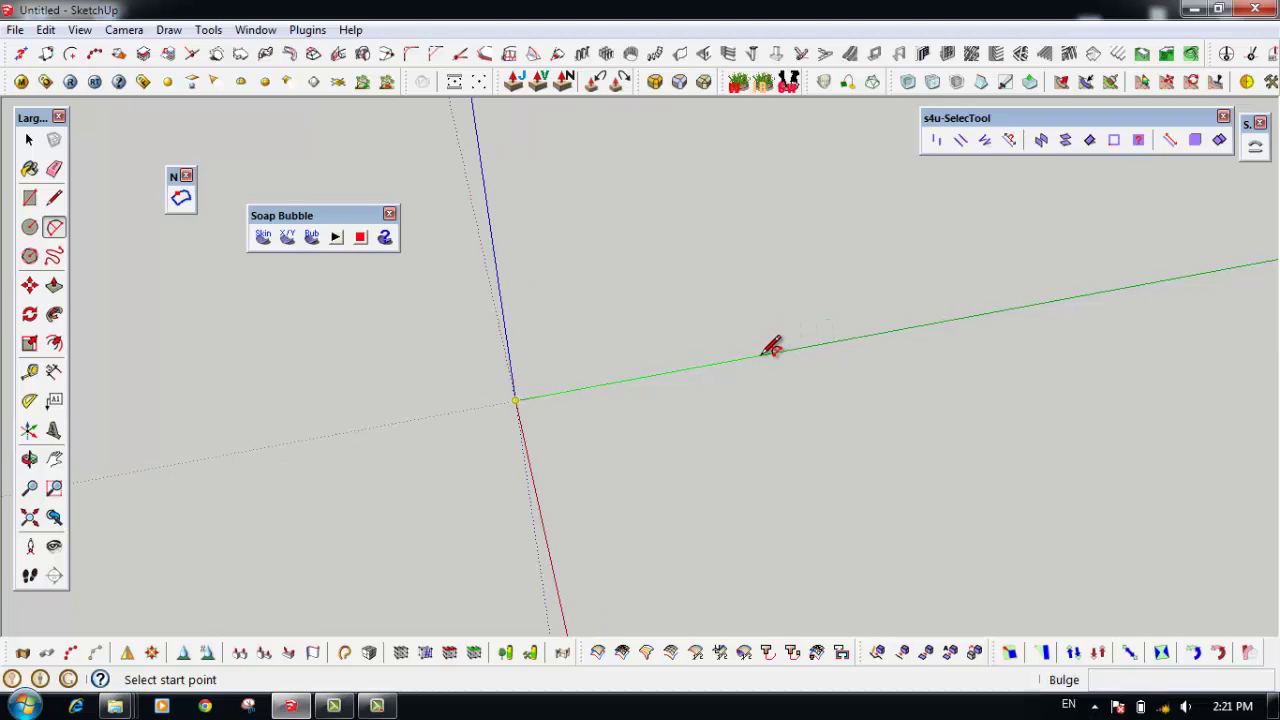
# Draw the large arc from the origin along the green axis
pyautogui.click(771, 345)
pyautogui.moveTo(686, 334); pyautogui.dragTo(669, 343, button='middle')
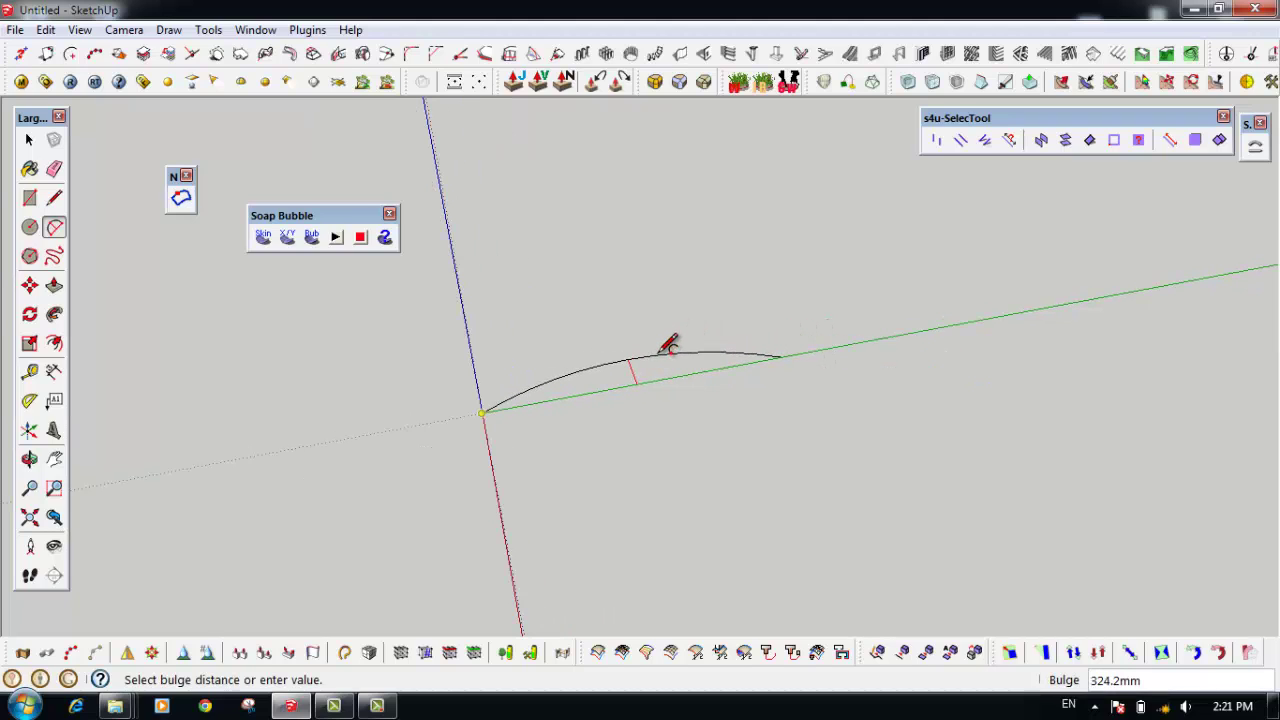
pyautogui.click(670, 344)
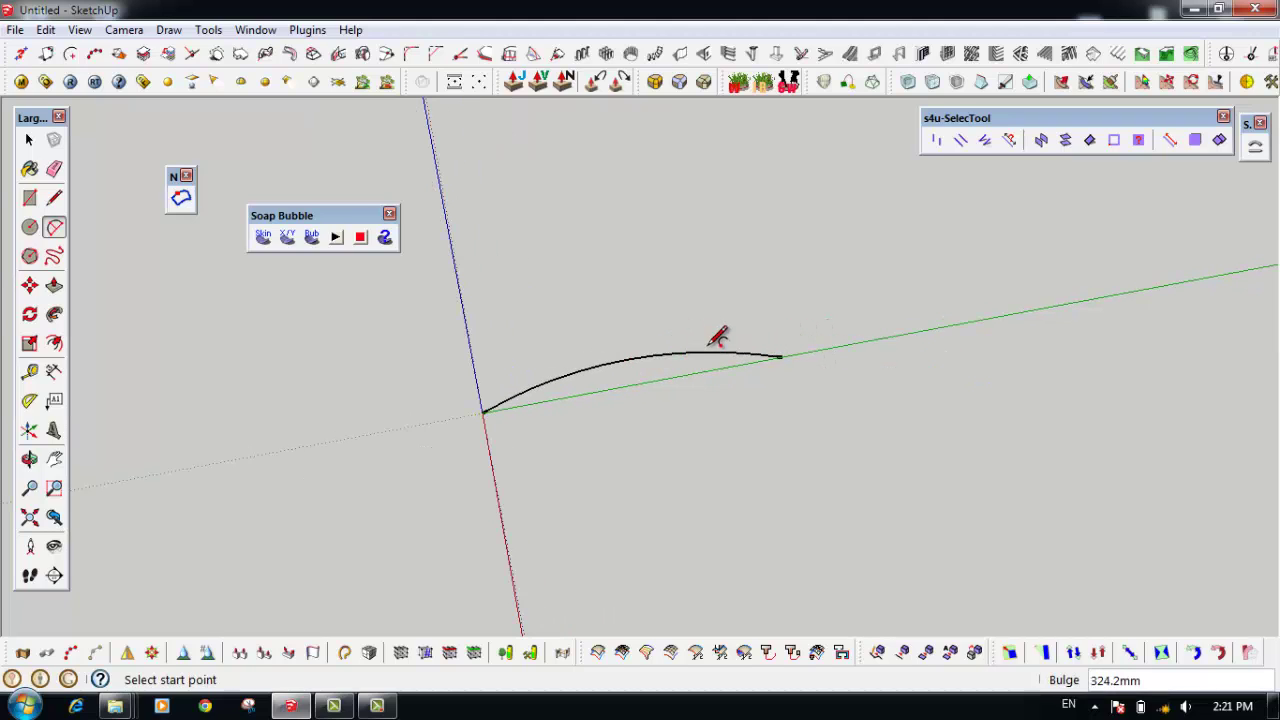
pyautogui.click(997, 291)
pyautogui.moveTo(997, 291); pyautogui.dragTo(937, 306, button='middle')
pyautogui.click(900, 318)
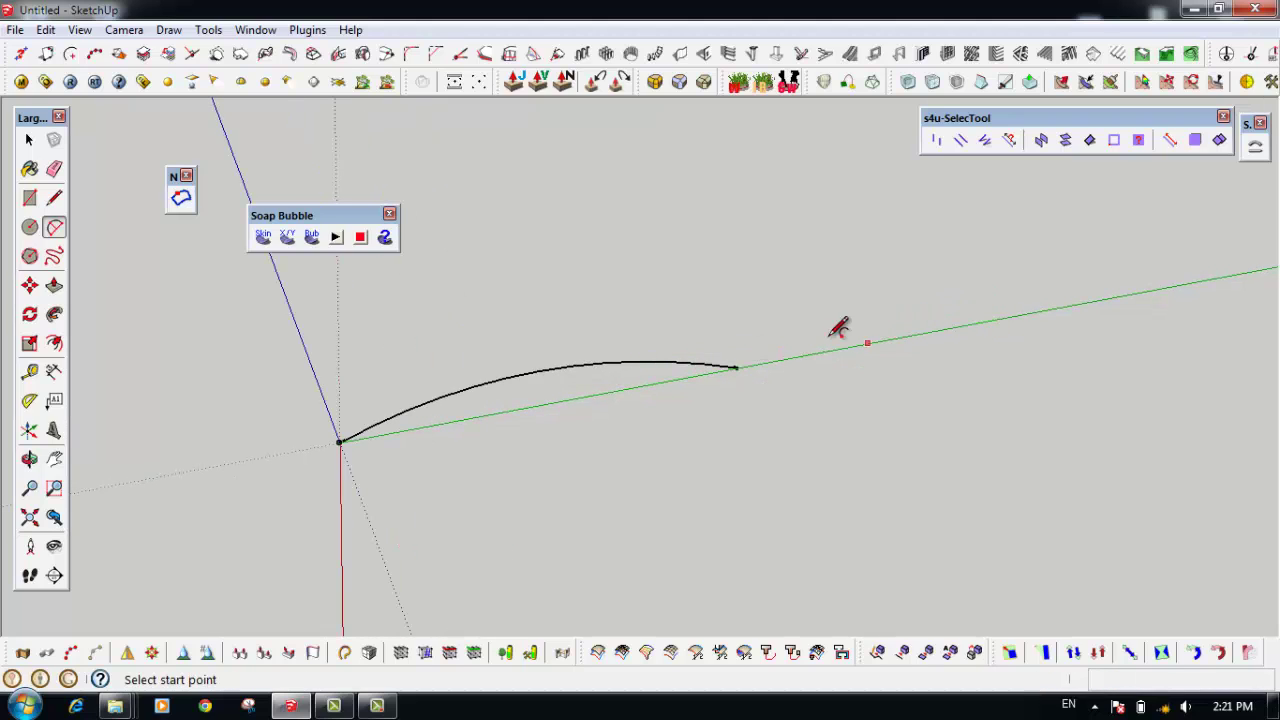
pyautogui.moveTo(837, 329); pyautogui.dragTo(749, 363, button='middle')
pyautogui.moveTo(862, 344); pyautogui.dragTo(760, 366, button='middle')
# Add a small downward-curling arc at the big arc's far end
pyautogui.click(720, 368)
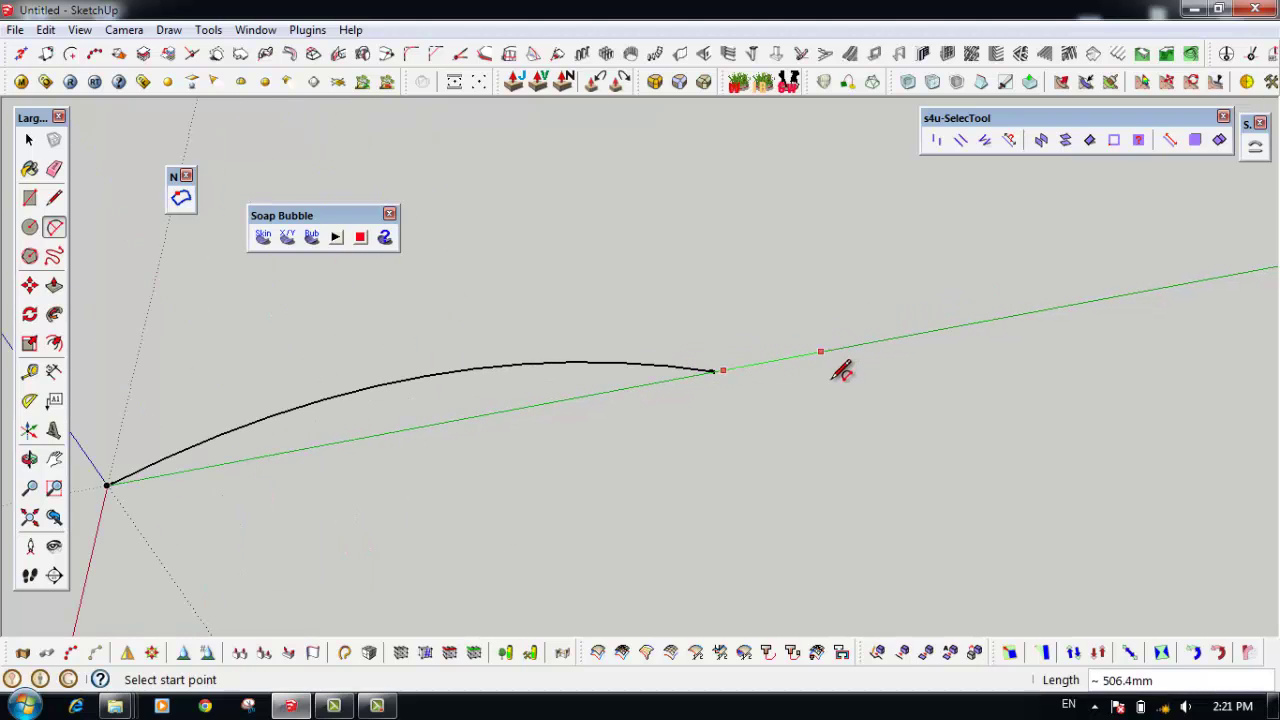
pyautogui.click(843, 373)
pyautogui.moveTo(843, 373)
pyautogui.mouseDown(button='middle')
pyautogui.moveTo(834, 358)
pyautogui.moveTo(908, 357)
pyautogui.moveTo(853, 368)
pyautogui.mouseUp(button='middle')
pyautogui.click(832, 348)
# Add a short curled arc just past the origin, then return to Select
pyautogui.scroll(1, 392, 432)
pyautogui.click(387, 439)
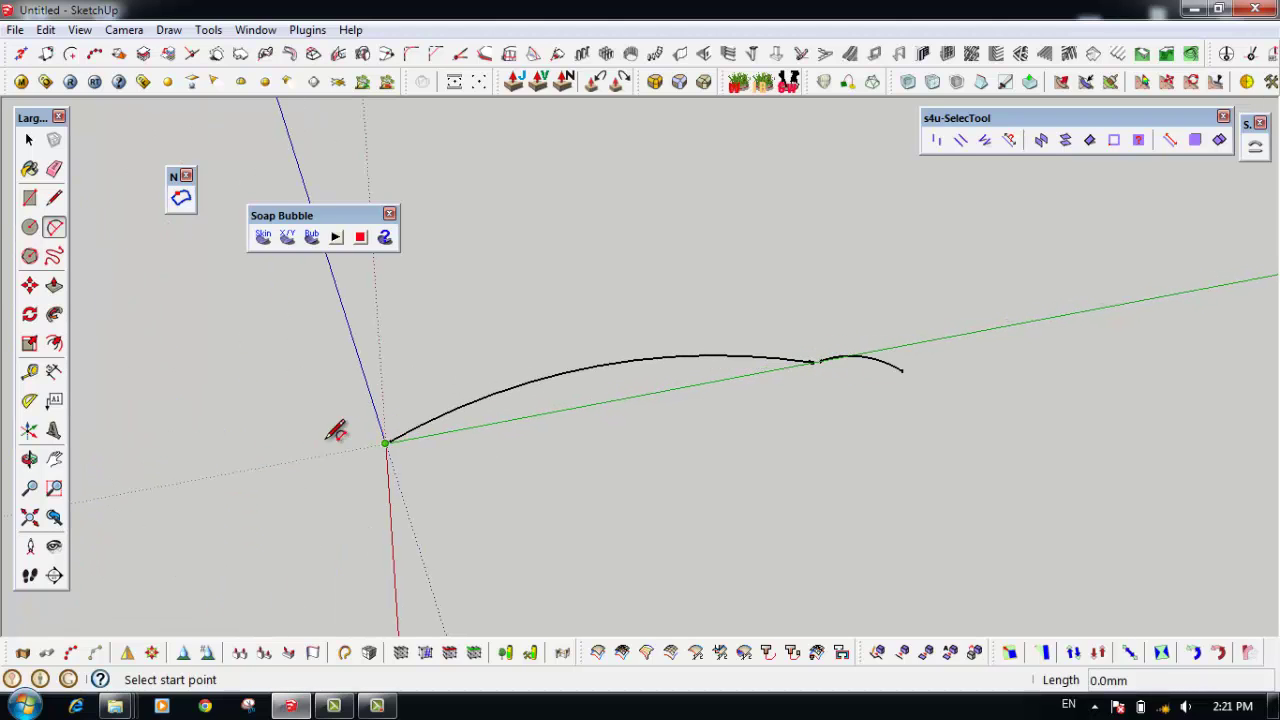
pyautogui.scroll(2, 318, 450)
pyautogui.click(318, 450)
pyautogui.scroll(1, 355, 431)
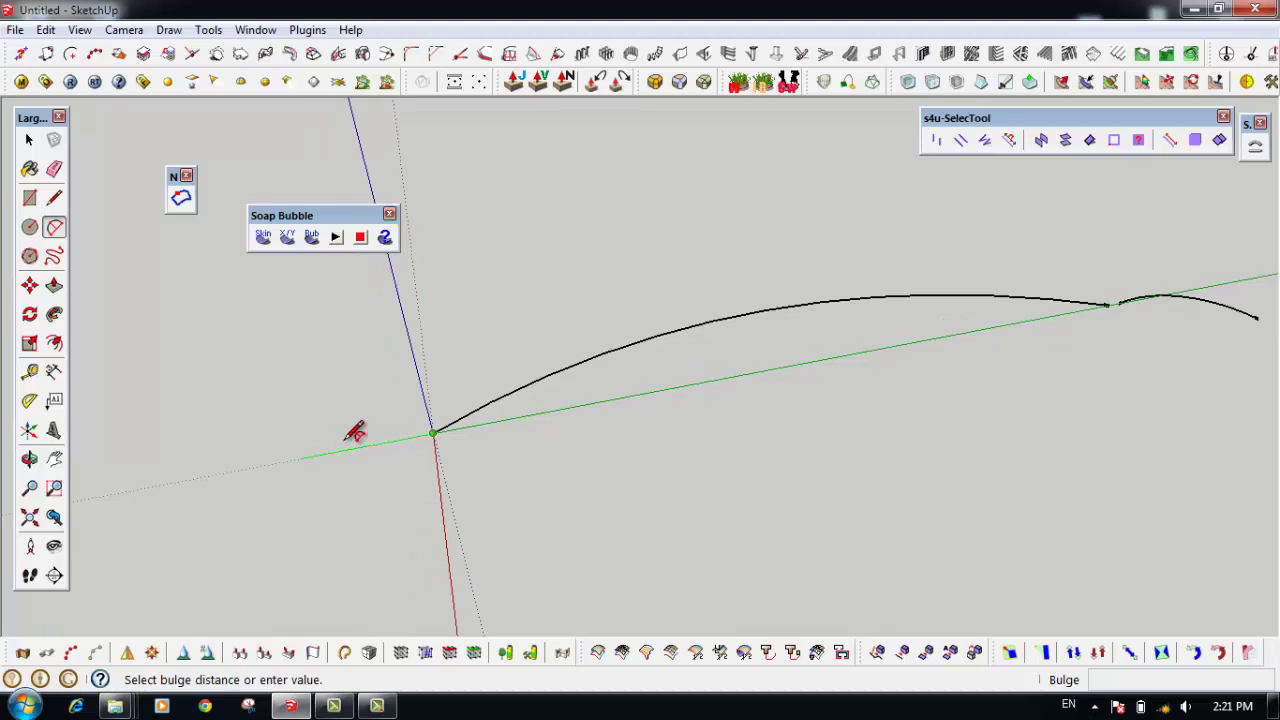
pyautogui.scroll(-1, 370, 415)
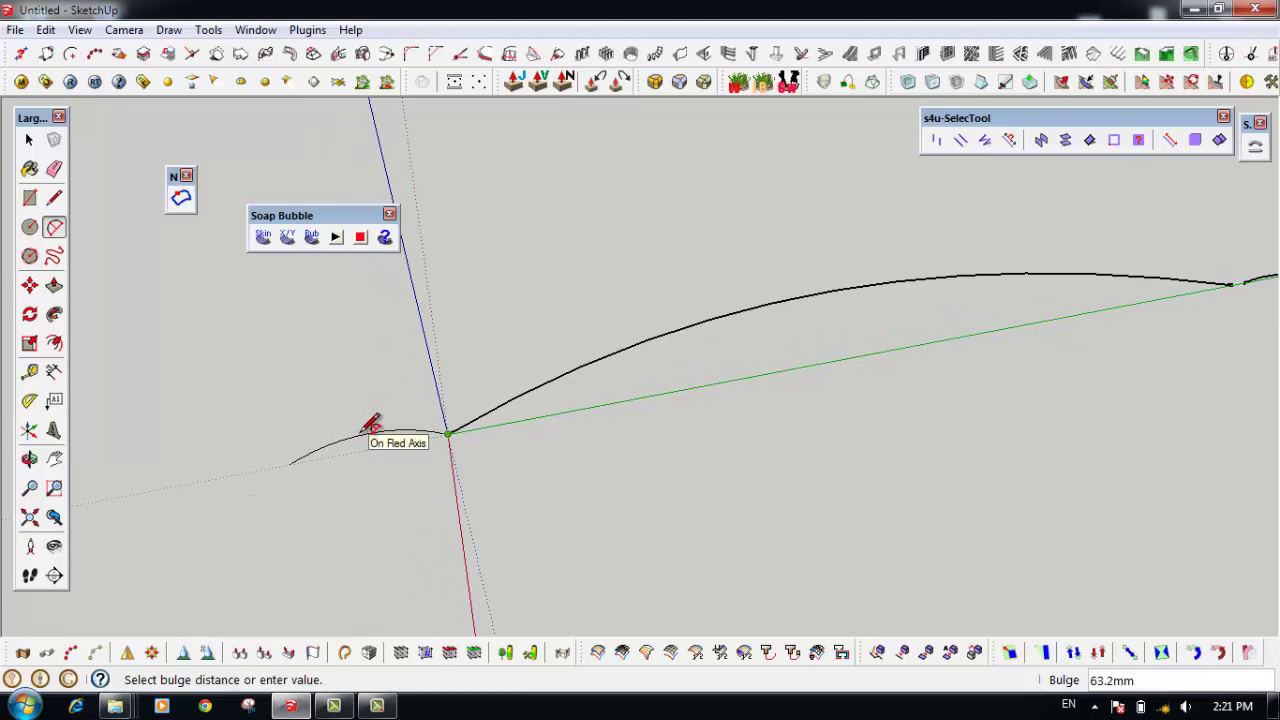
pyautogui.scroll(-1, 370, 420)
pyautogui.click(370, 422)
pyautogui.scroll(-2, 517, 462)
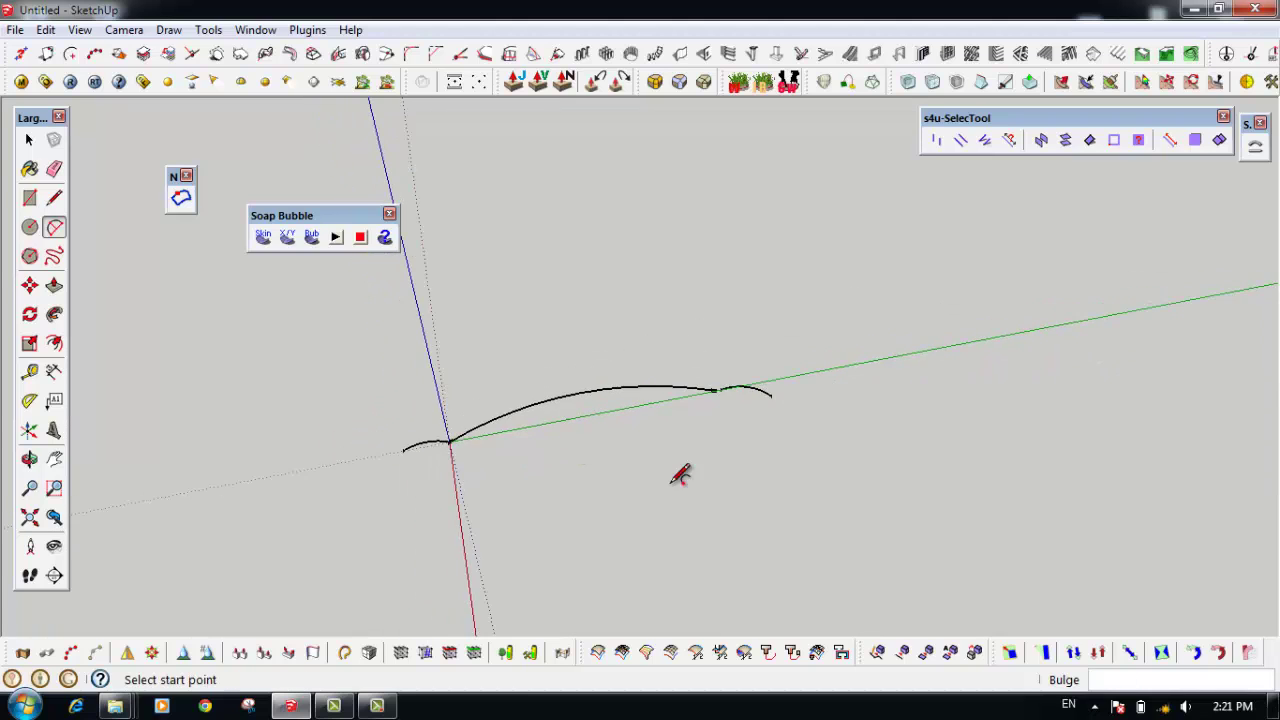
pyautogui.moveTo(686, 471); pyautogui.dragTo(436, 391, button='middle')
pyautogui.press('space')
pyautogui.moveTo(390, 298); pyautogui.dragTo(654, 494)
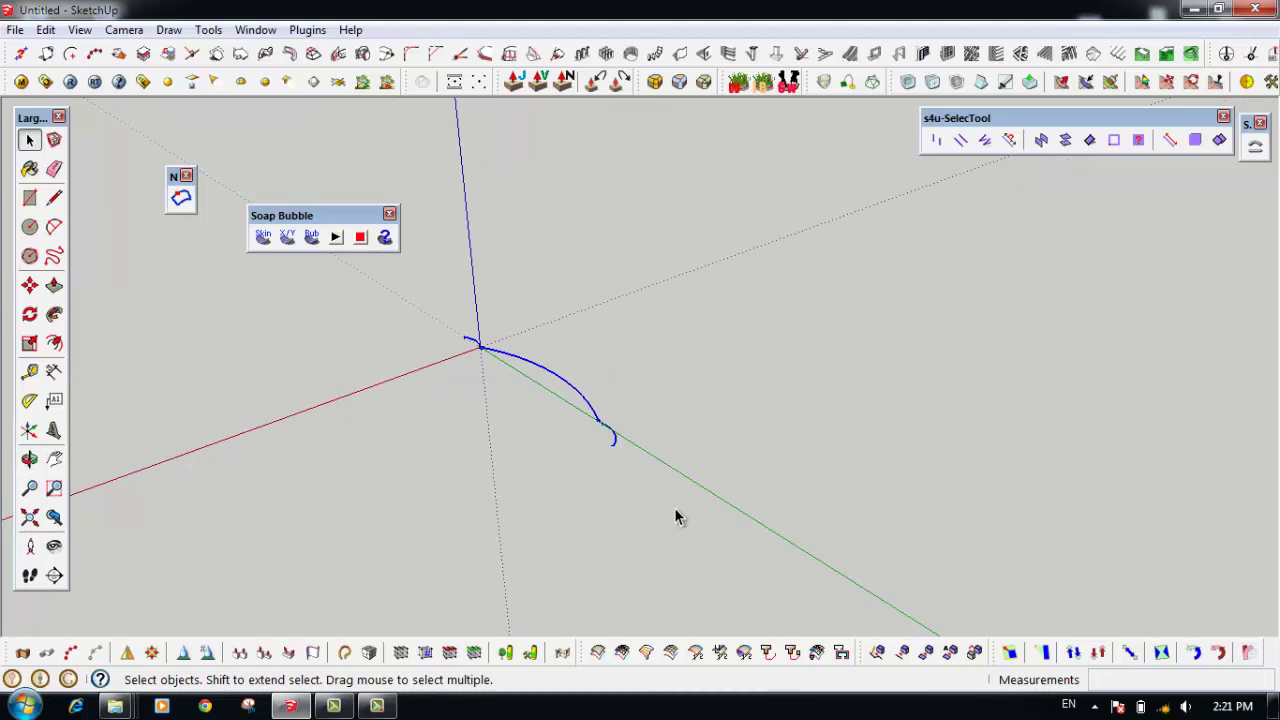
pyautogui.press('m')
pyautogui.click(602, 473)
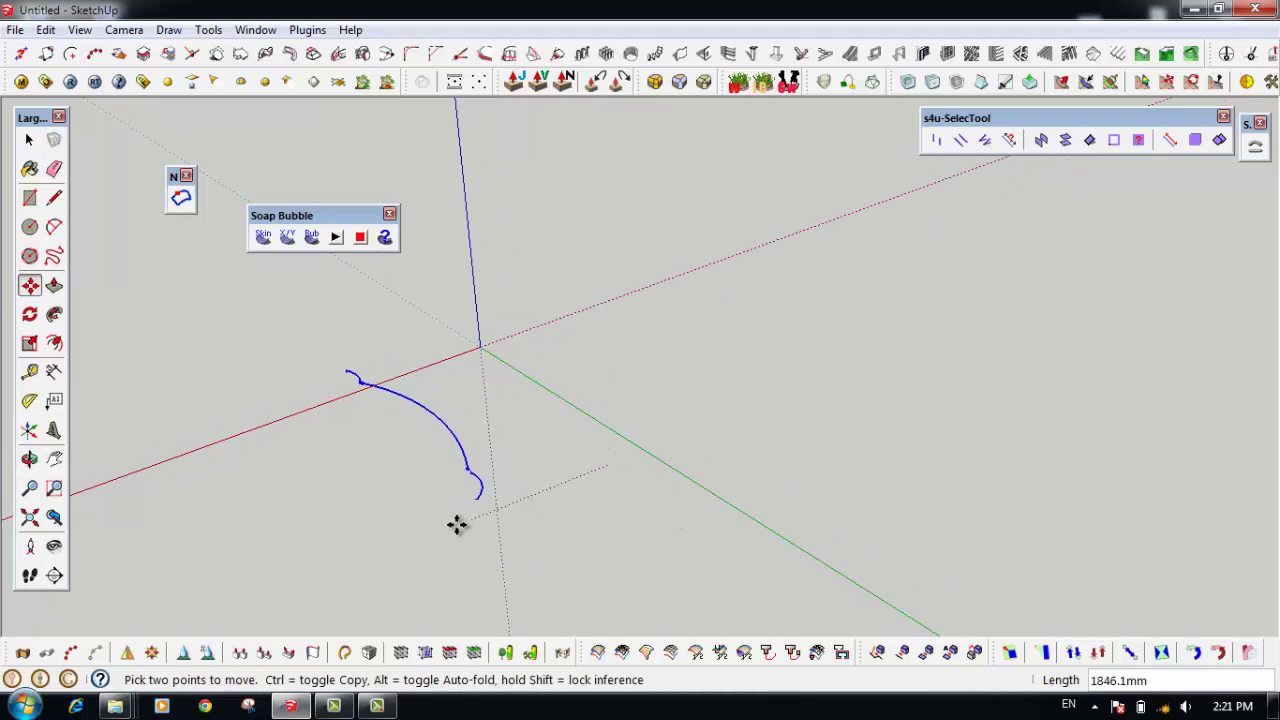
pyautogui.press('ctrl')
pyautogui.press('space')
pyautogui.moveTo(494, 456); pyautogui.dragTo(508, 460, button='middle')
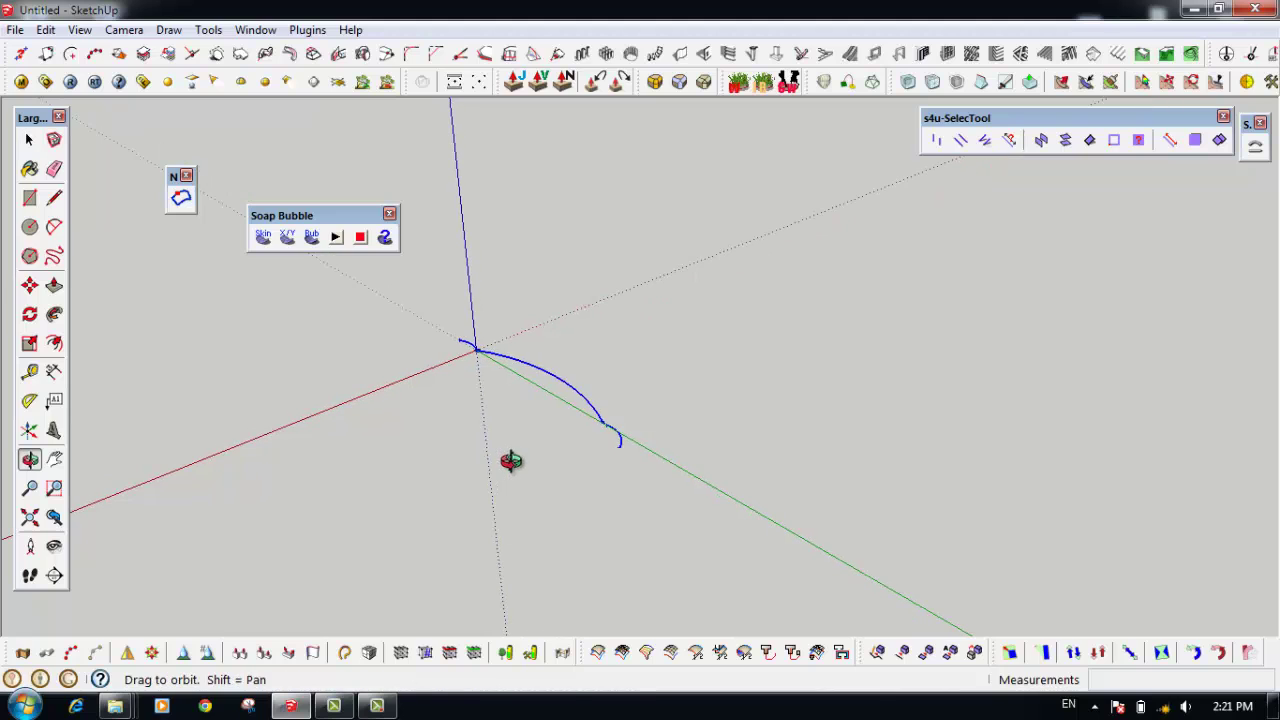
pyautogui.press('q')
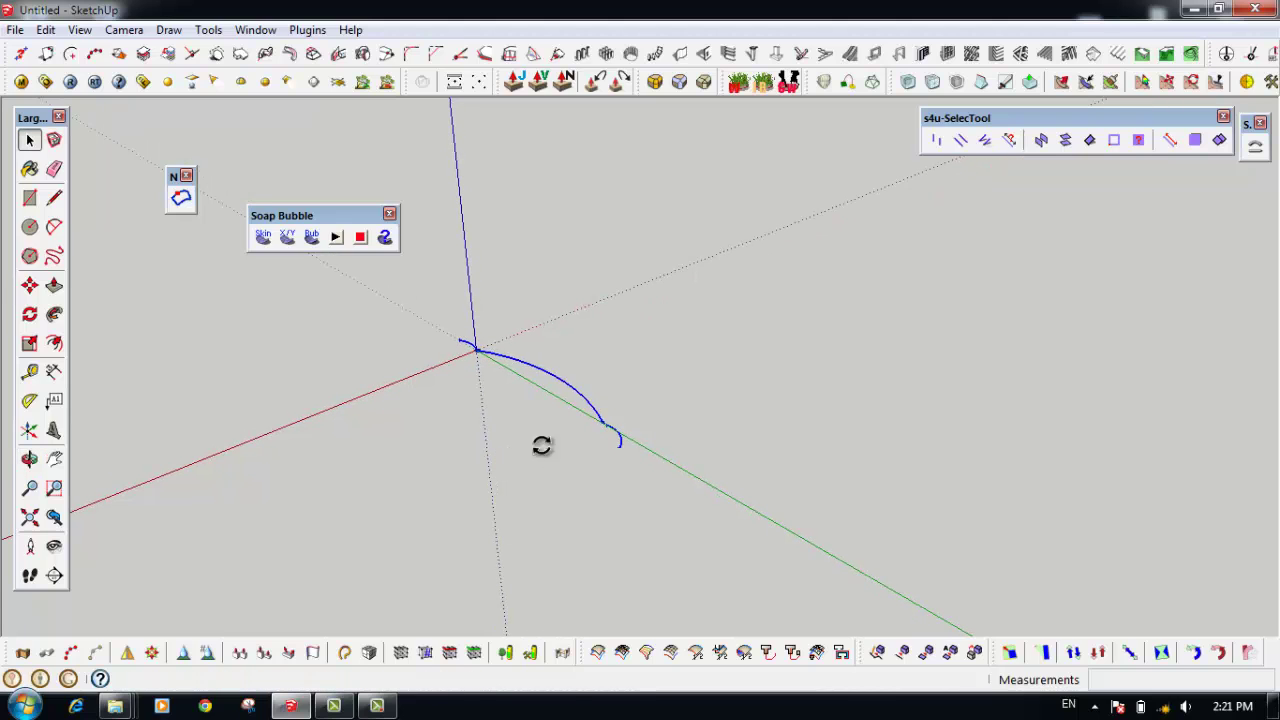
pyautogui.moveTo(454, 340); pyautogui.dragTo(648, 447)
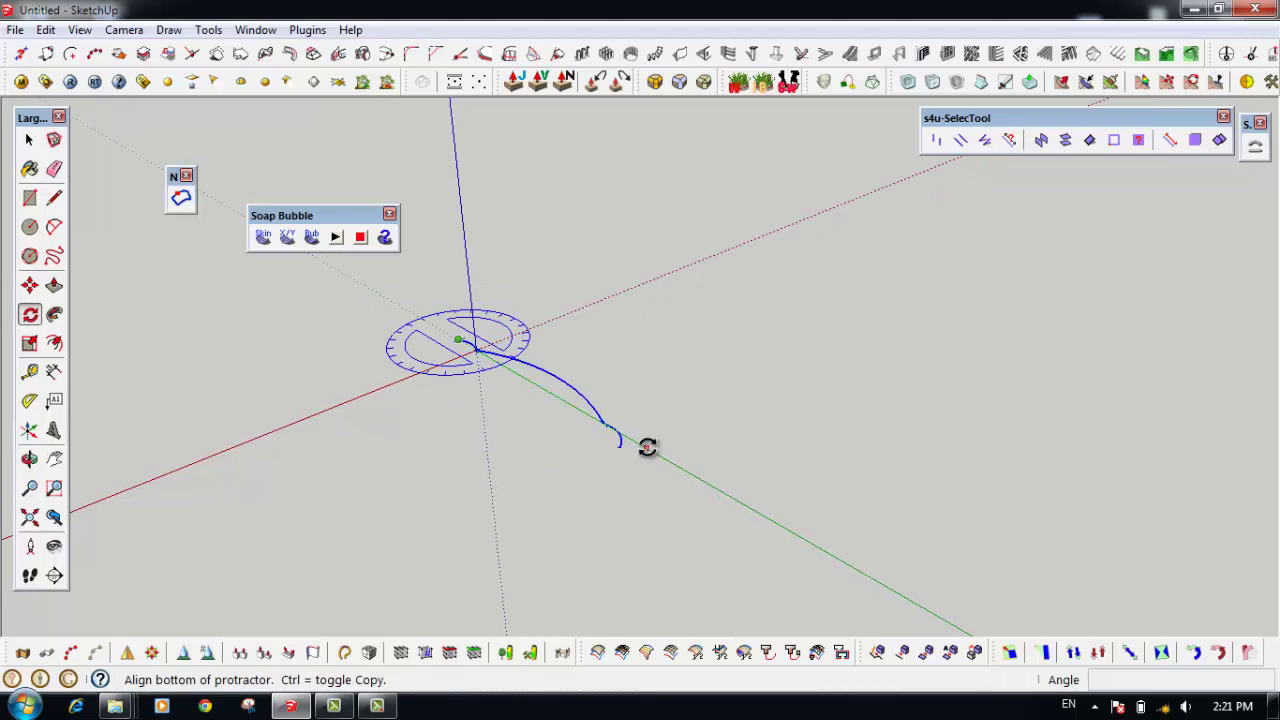
pyautogui.click(619, 447)
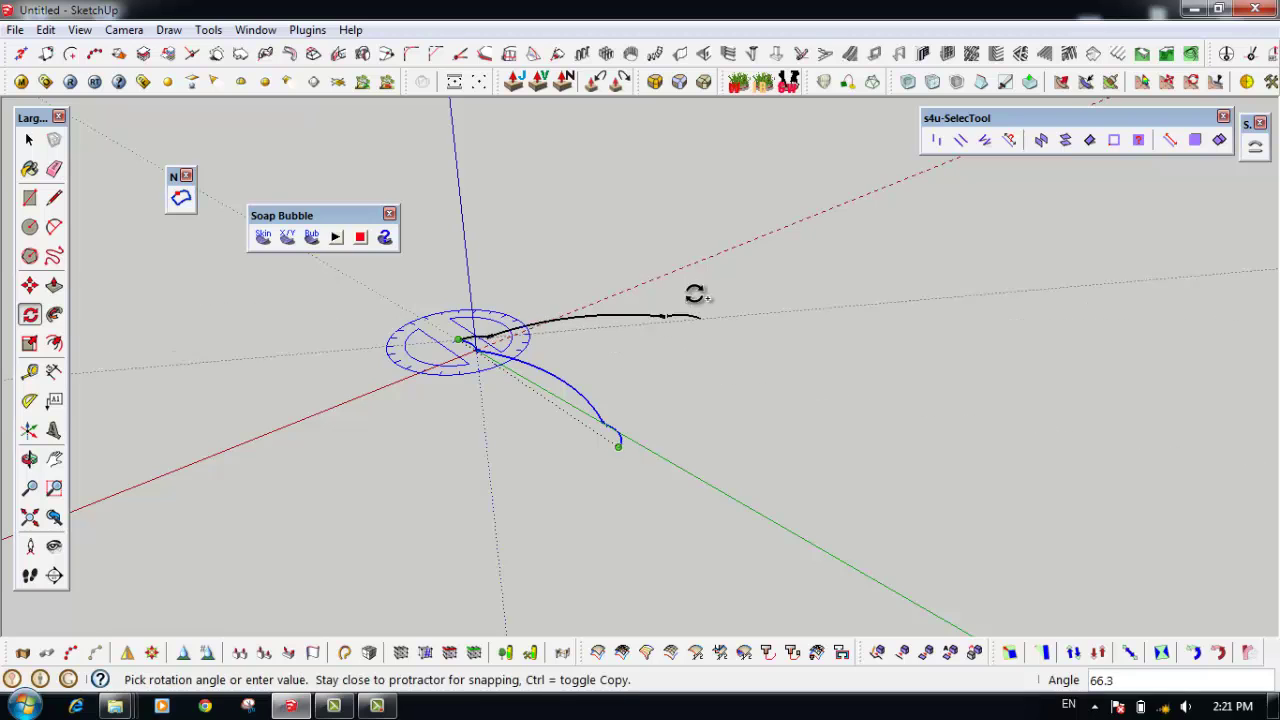
pyautogui.click(670, 251)
pyautogui.moveTo(623, 253)
pyautogui.mouseDown(button='middle')
pyautogui.moveTo(206, 371)
pyautogui.moveTo(409, 380)
pyautogui.moveTo(652, 352)
pyautogui.moveTo(690, 309)
pyautogui.moveTo(750, 314)
pyautogui.mouseUp(button='middle')
pyautogui.press('space')
pyautogui.rightClick(746, 312)
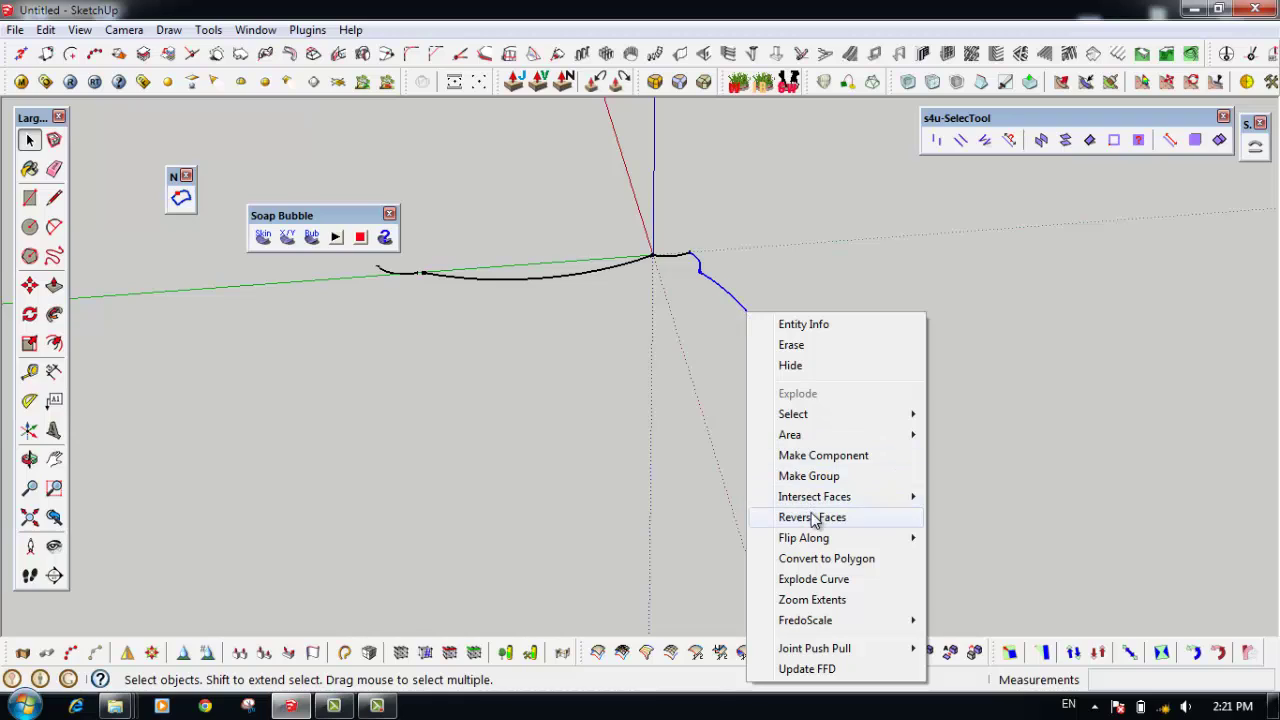
pyautogui.moveTo(804, 538)
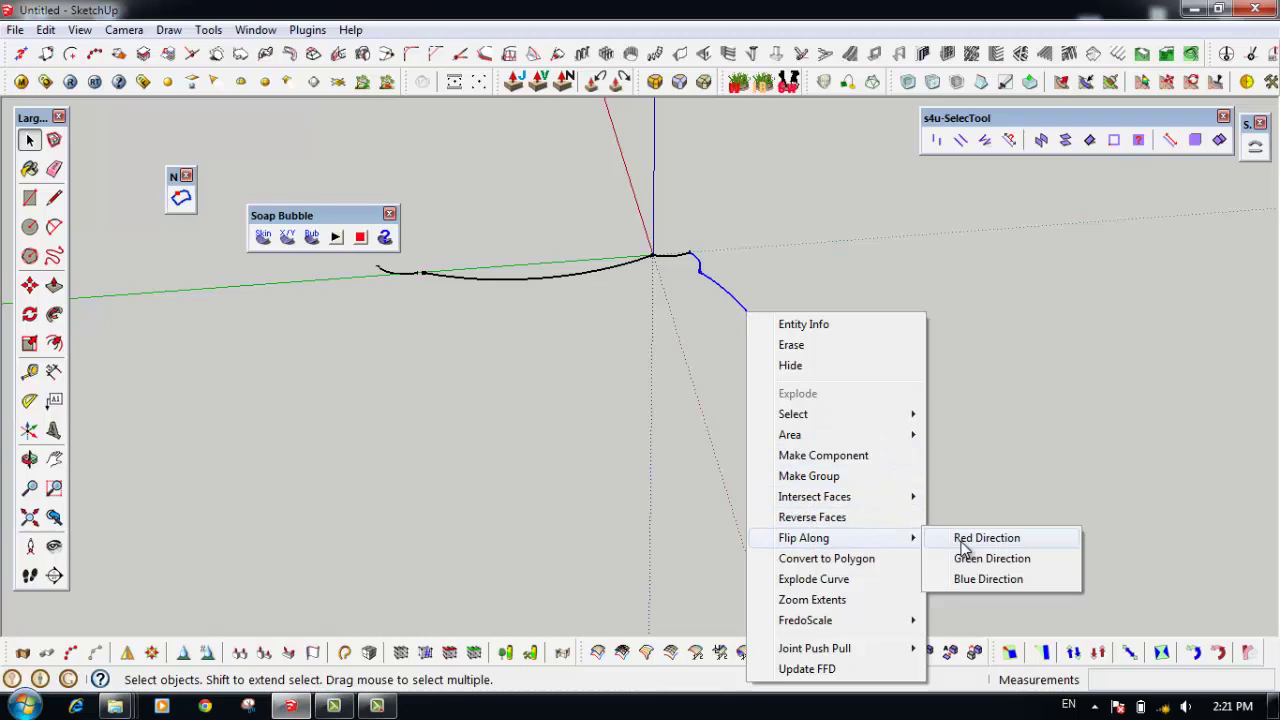
pyautogui.click(967, 560)
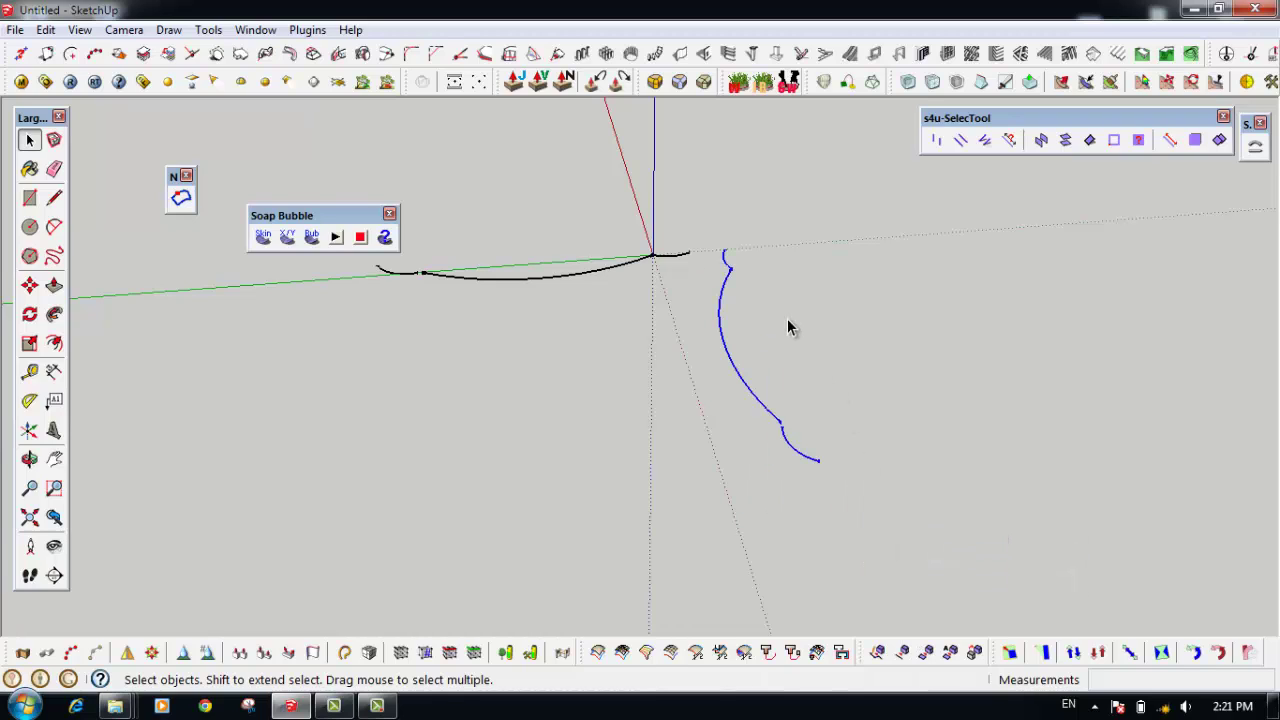
pyautogui.press('m')
pyautogui.click(729, 254)
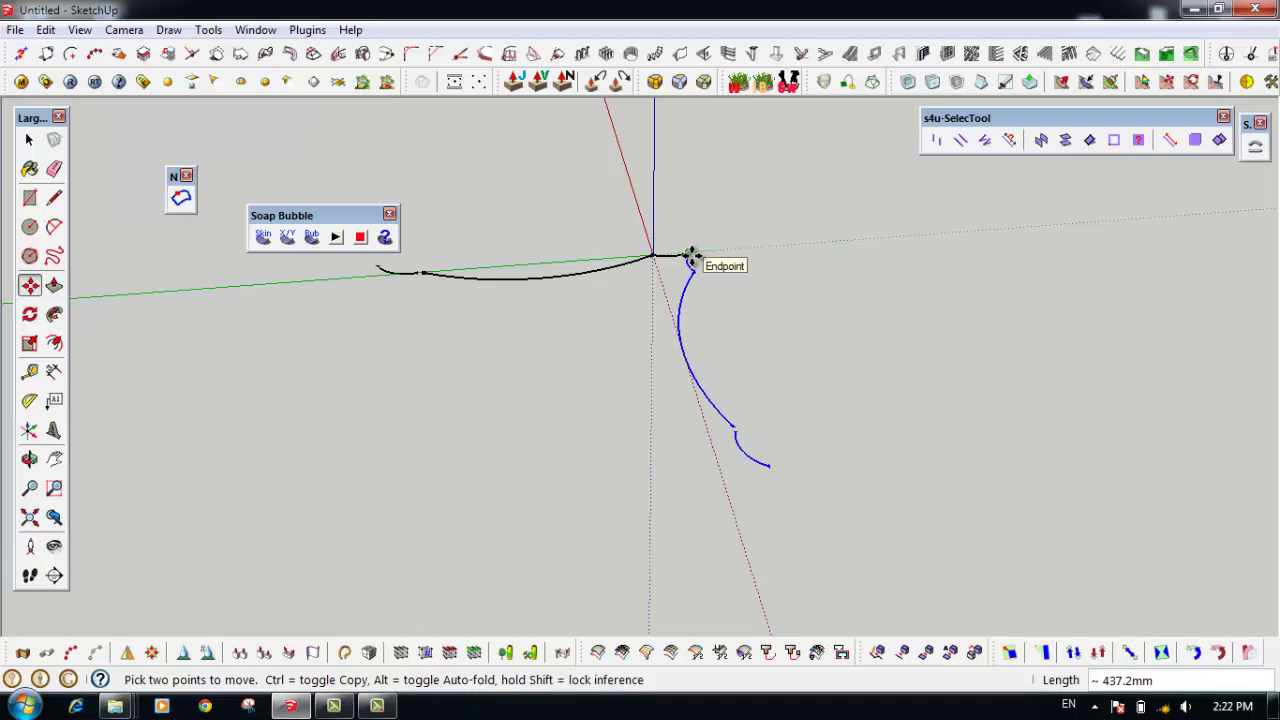
pyautogui.press('space')
pyautogui.moveTo(528, 329)
pyautogui.mouseDown(button='middle')
pyautogui.moveTo(763, 451)
pyautogui.moveTo(745, 371)
pyautogui.mouseUp(button='middle')
pyautogui.scroll(2, 840, 400)
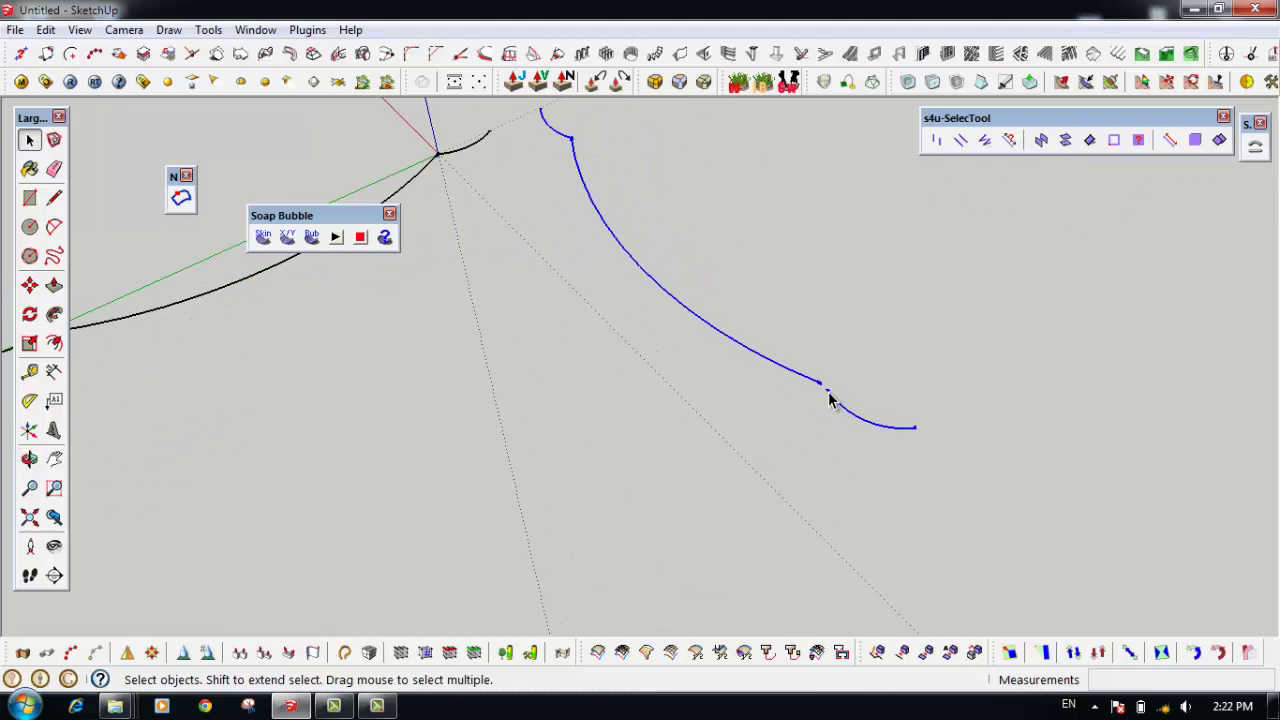
pyautogui.scroll(1, 828, 400)
pyautogui.press('Delete')
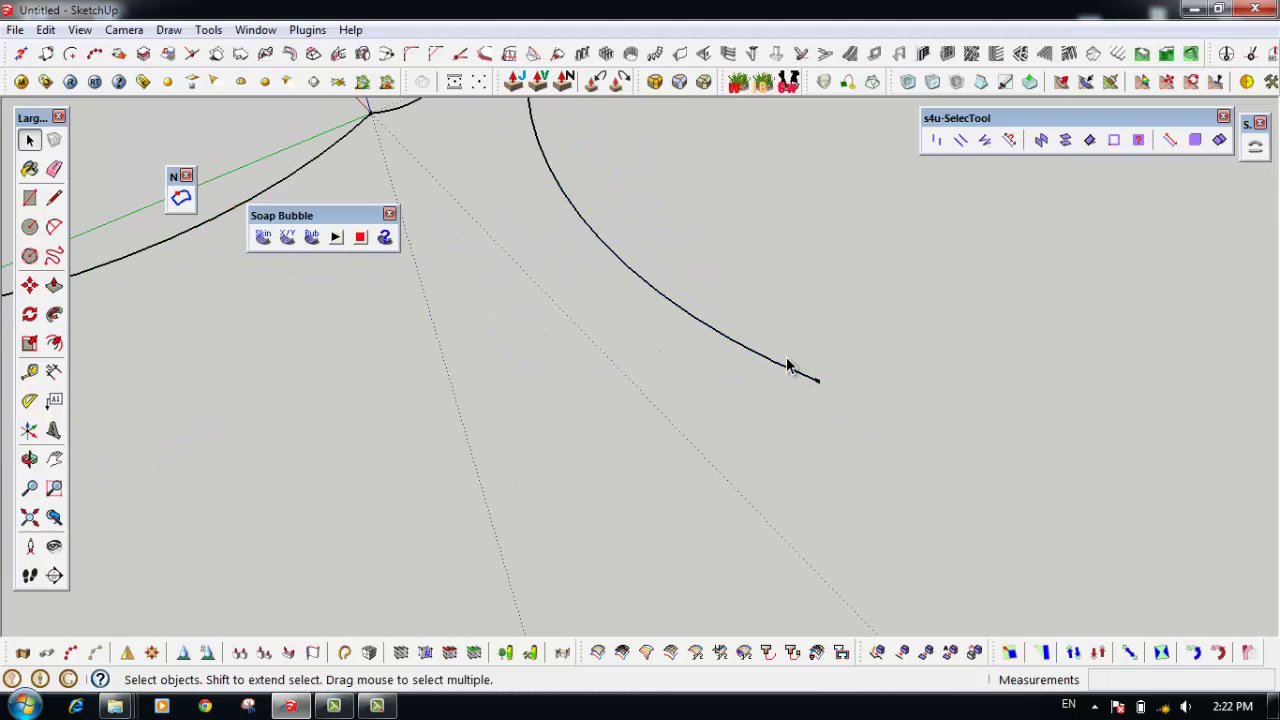
pyautogui.scroll(-3, 840, 488)
pyautogui.scroll(-2, 836, 486)
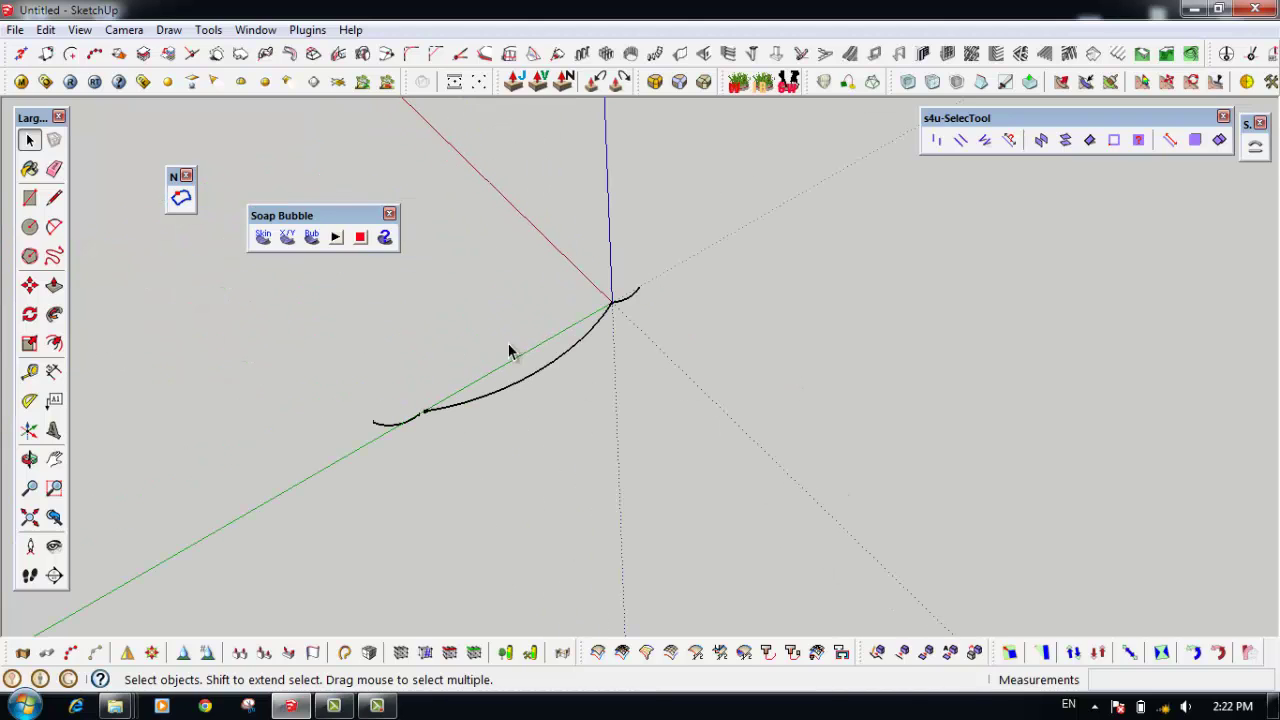
pyautogui.click(256, 31)
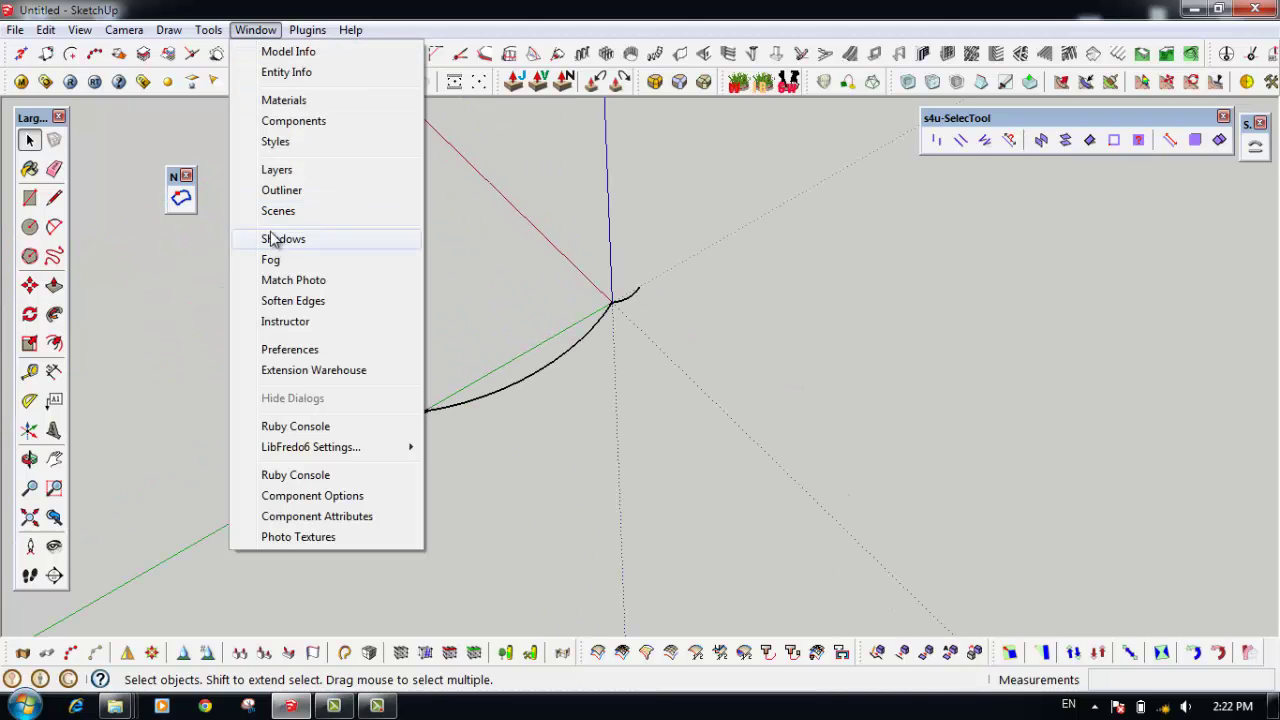
# Turn off edge endpoints, extensions and profiles in the style's edge settings
pyautogui.click(274, 144)
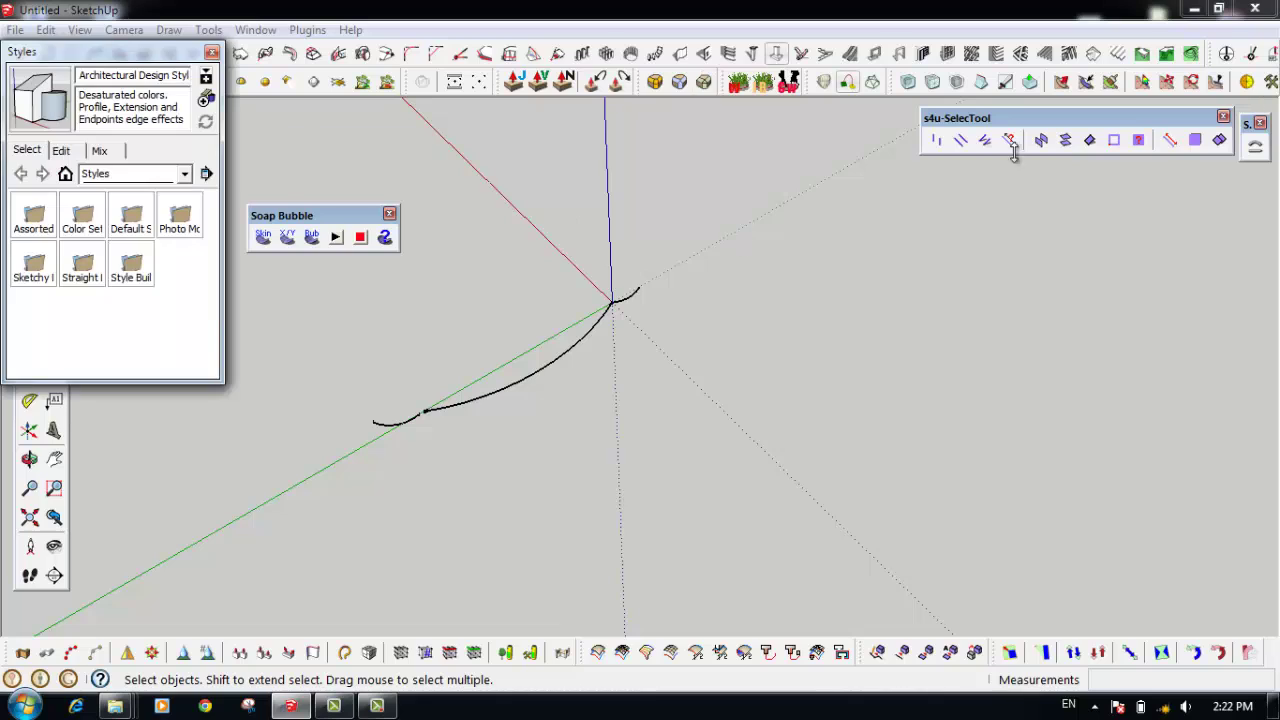
pyautogui.click(61, 150)
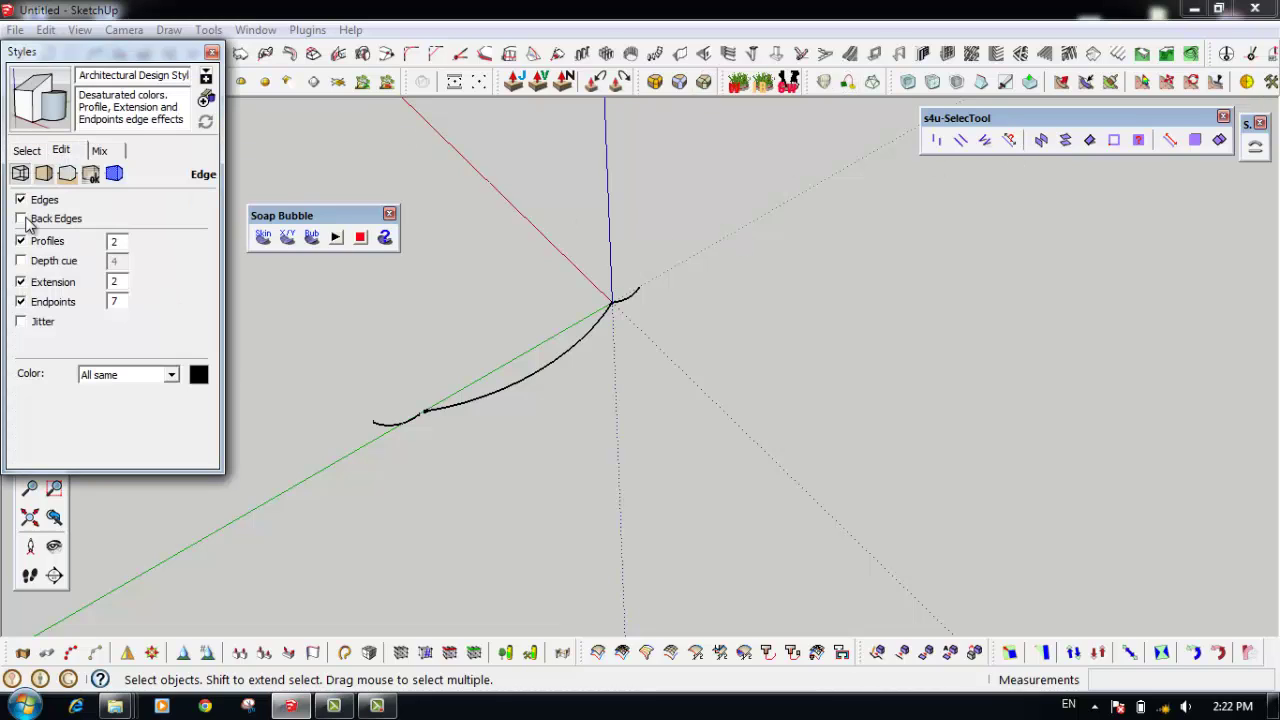
pyautogui.click(22, 303)
pyautogui.click(21, 262)
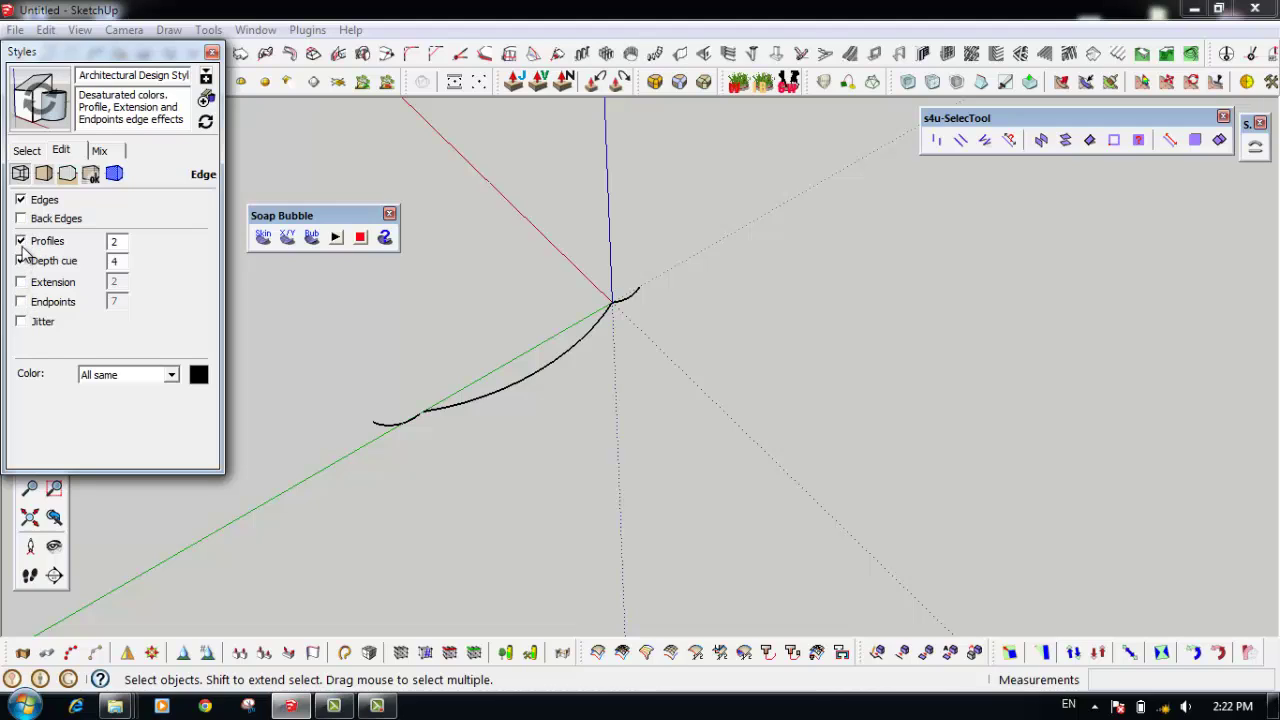
pyautogui.click(21, 243)
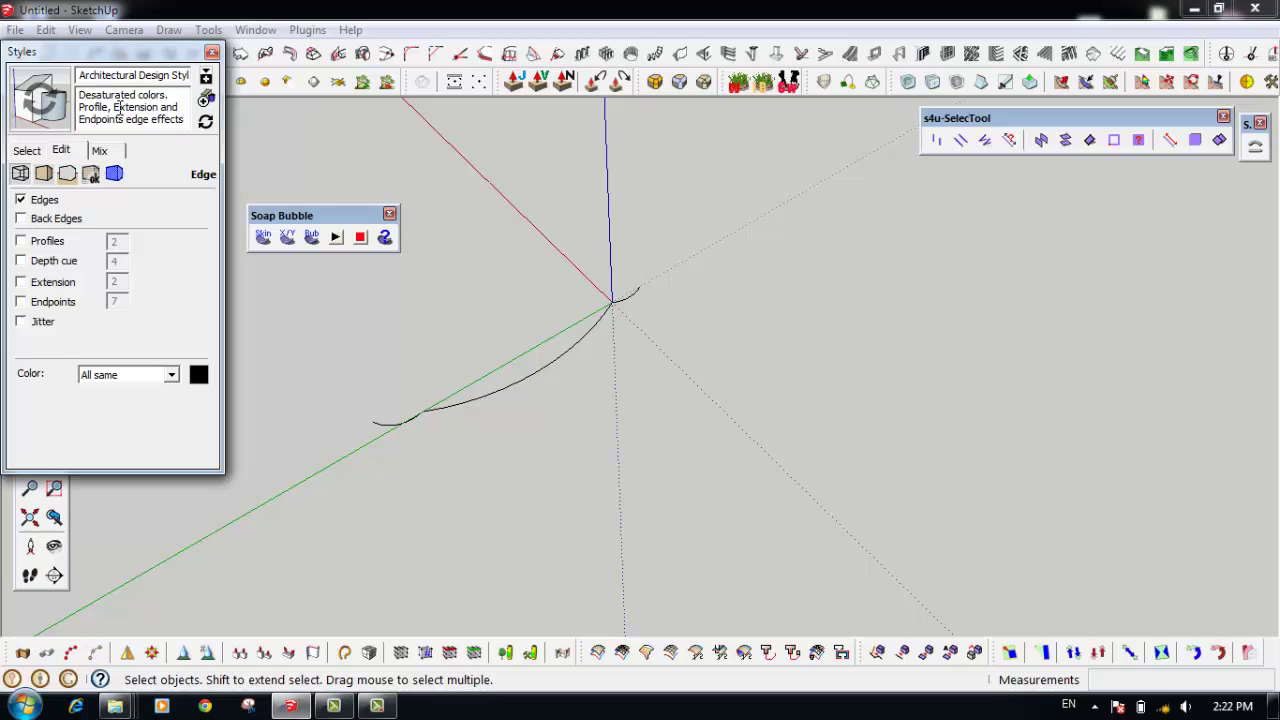
pyautogui.click(211, 55)
pyautogui.moveTo(608, 323)
pyautogui.mouseDown(button='middle')
pyautogui.moveTo(480, 500)
pyautogui.moveTo(400, 490)
pyautogui.mouseUp(button='middle')
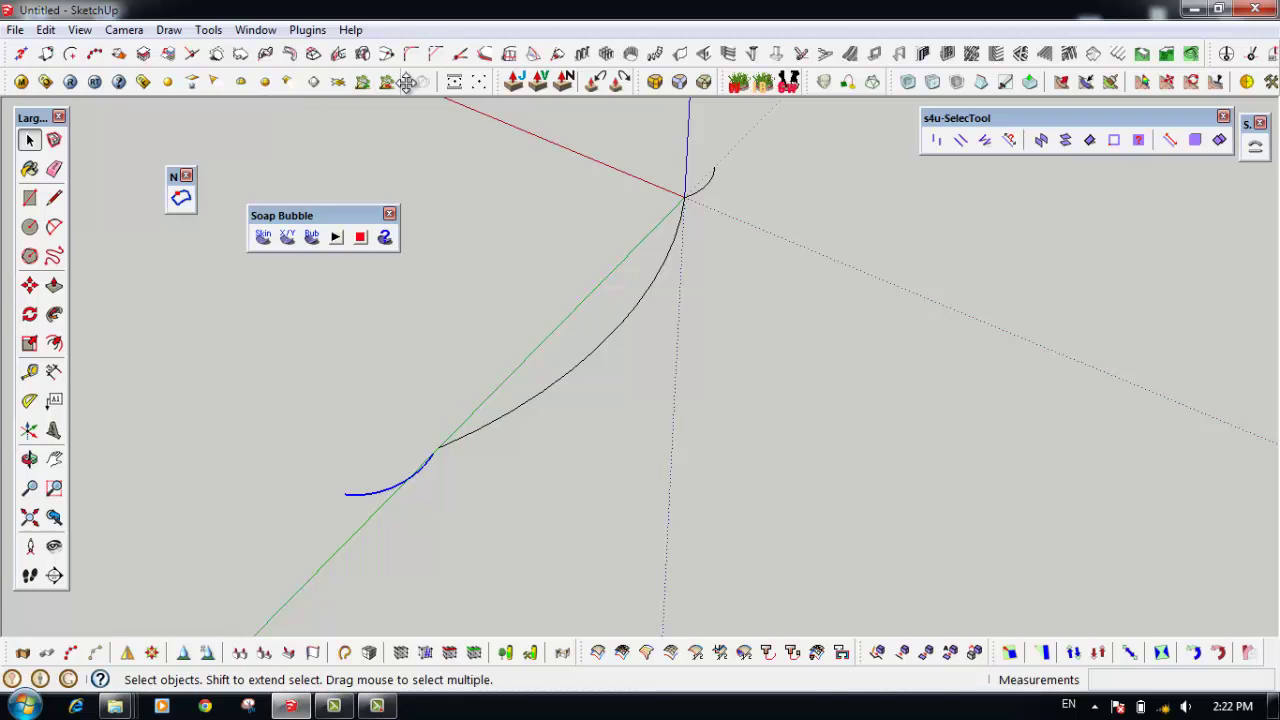
# Extend the curve with another arc from its end
pyautogui.press('a')
pyautogui.scroll(1, 440, 442)
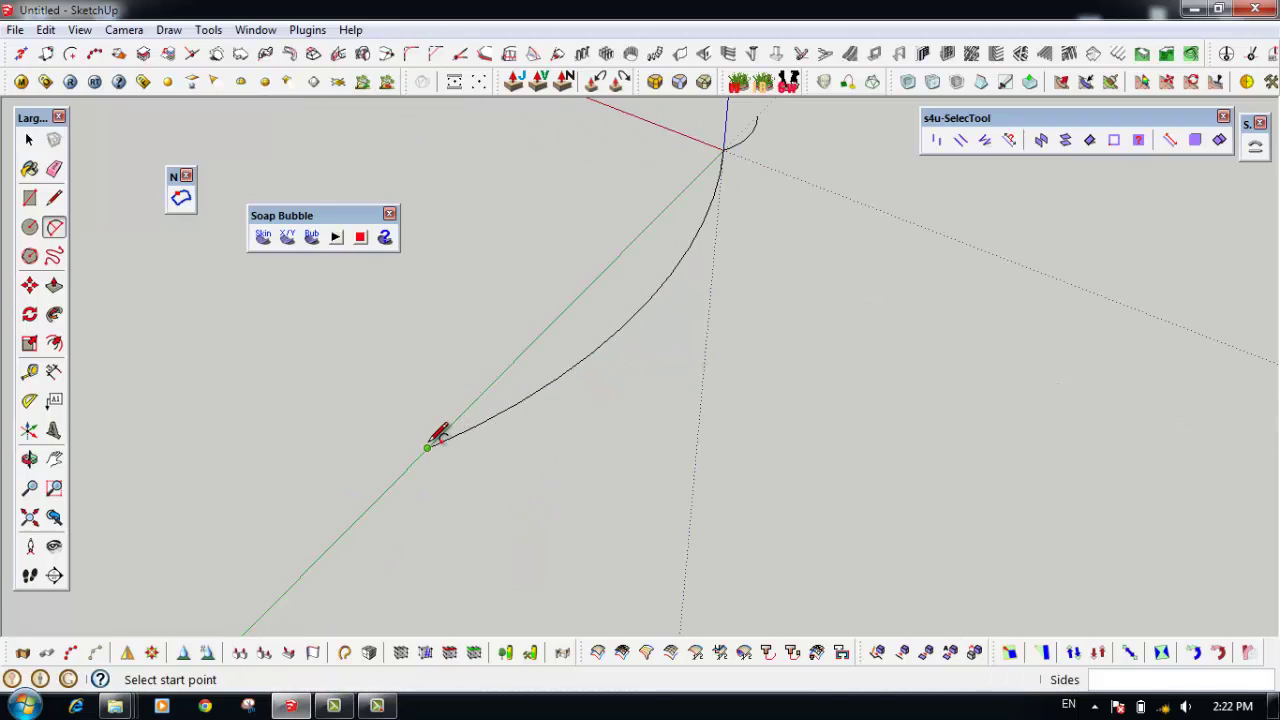
pyautogui.click(430, 445)
pyautogui.scroll(1, 363, 540)
pyautogui.click(358, 519)
pyautogui.scroll(1, 422, 476)
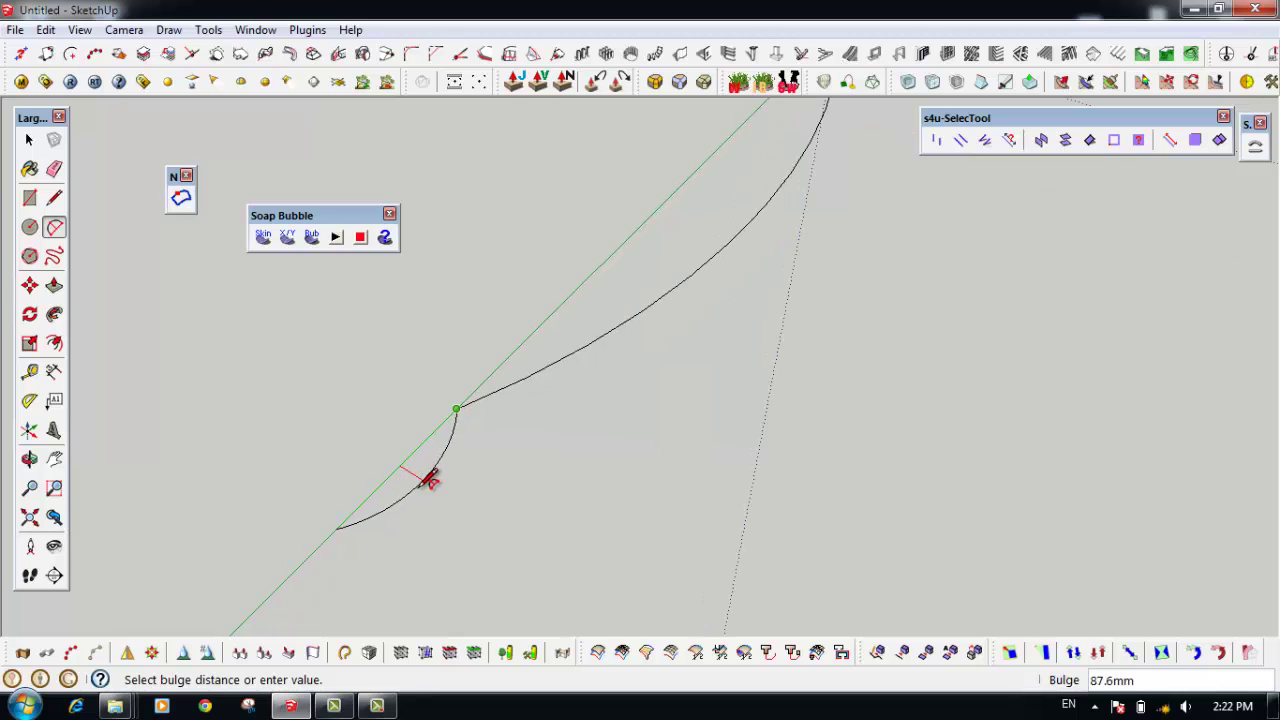
pyautogui.click(418, 500)
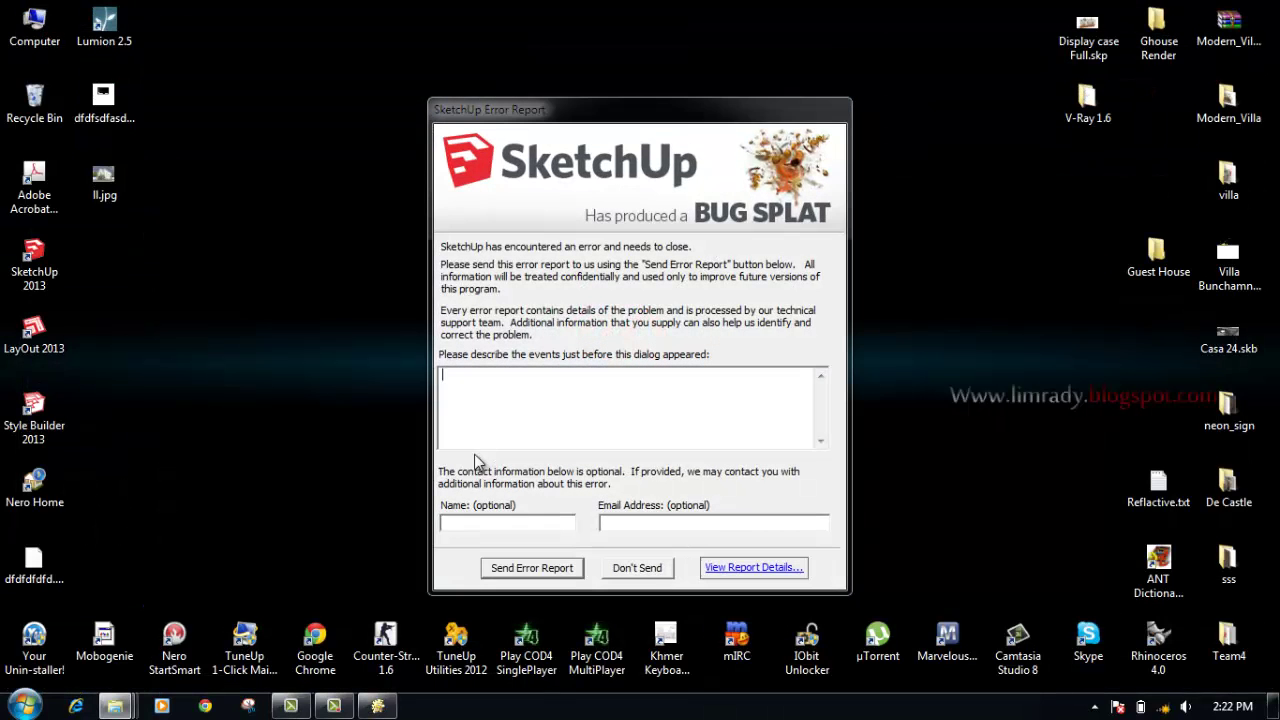
# Dismiss the crash report without sending and refresh the desktop
pyautogui.click(631, 569)
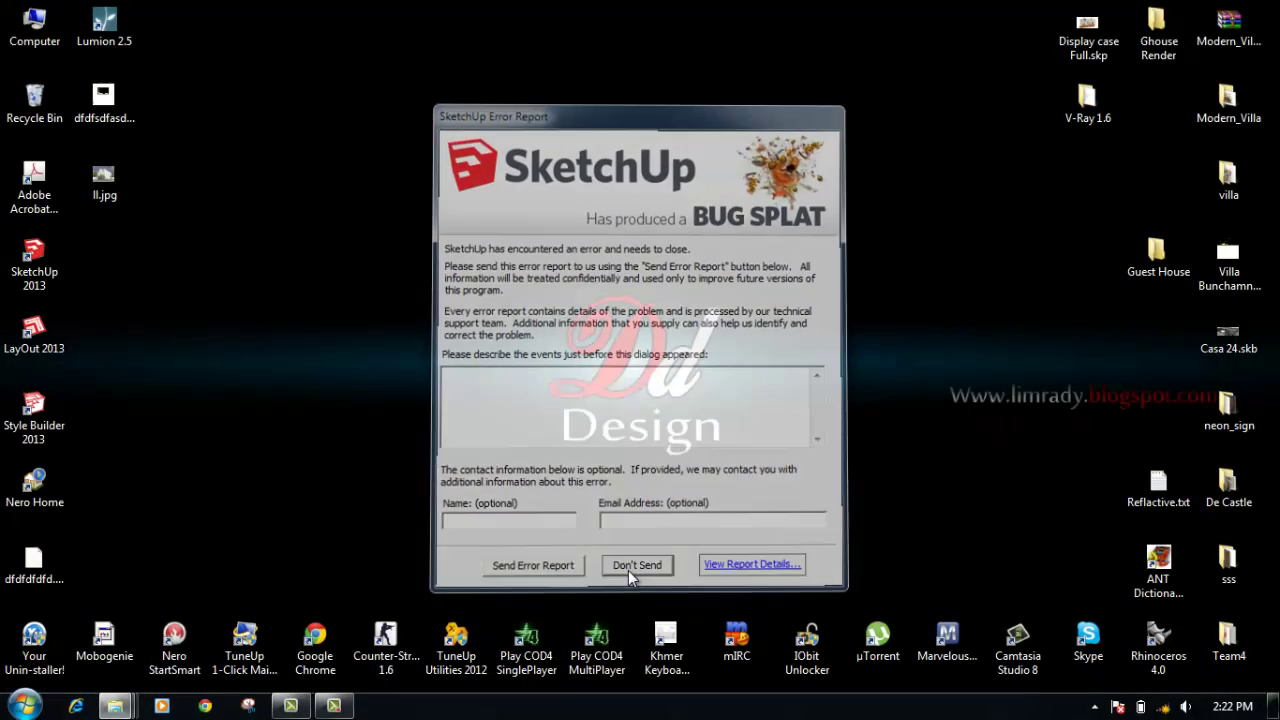
pyautogui.rightClick(354, 170)
pyautogui.click(420, 268)
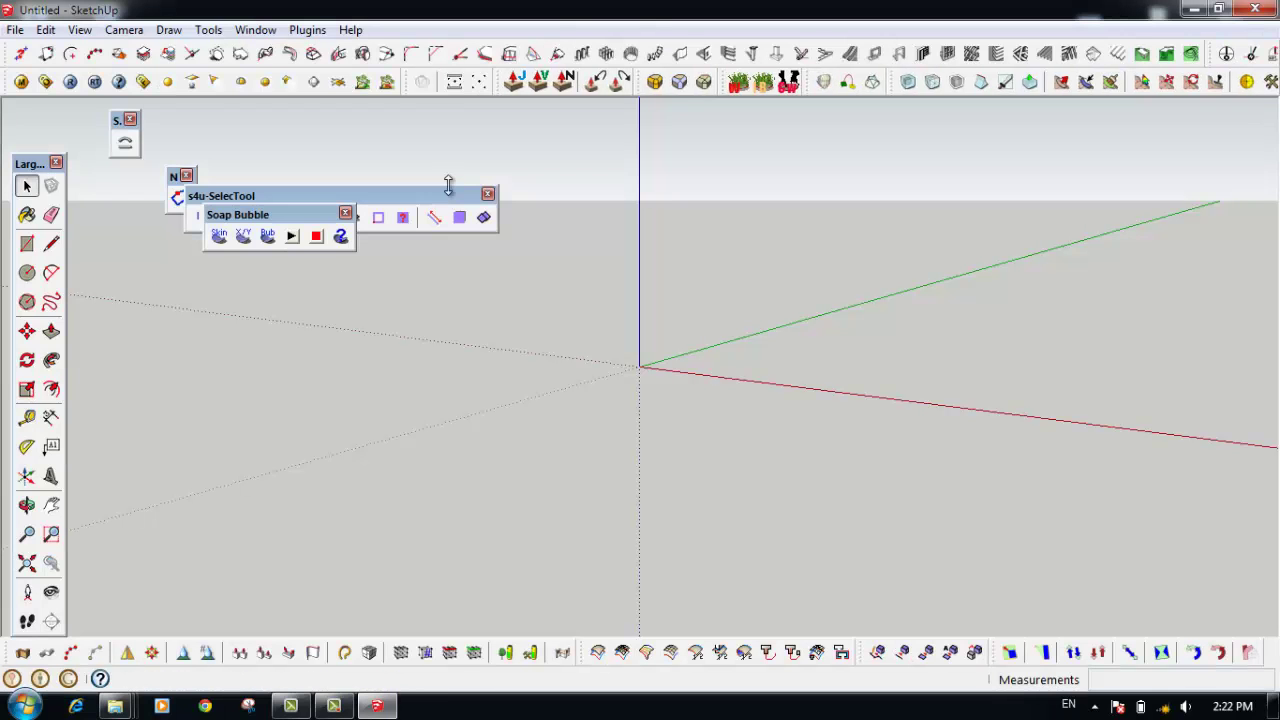
# Draw the S-shaped curve of arcs along the green axis
pyautogui.moveTo(594, 403)
pyautogui.mouseDown(button='middle')
pyautogui.moveTo(543, 397)
pyautogui.moveTo(586, 420)
pyautogui.moveTo(583, 466)
pyautogui.moveTo(682, 386)
pyautogui.mouseUp(button='middle')
pyautogui.press('a')
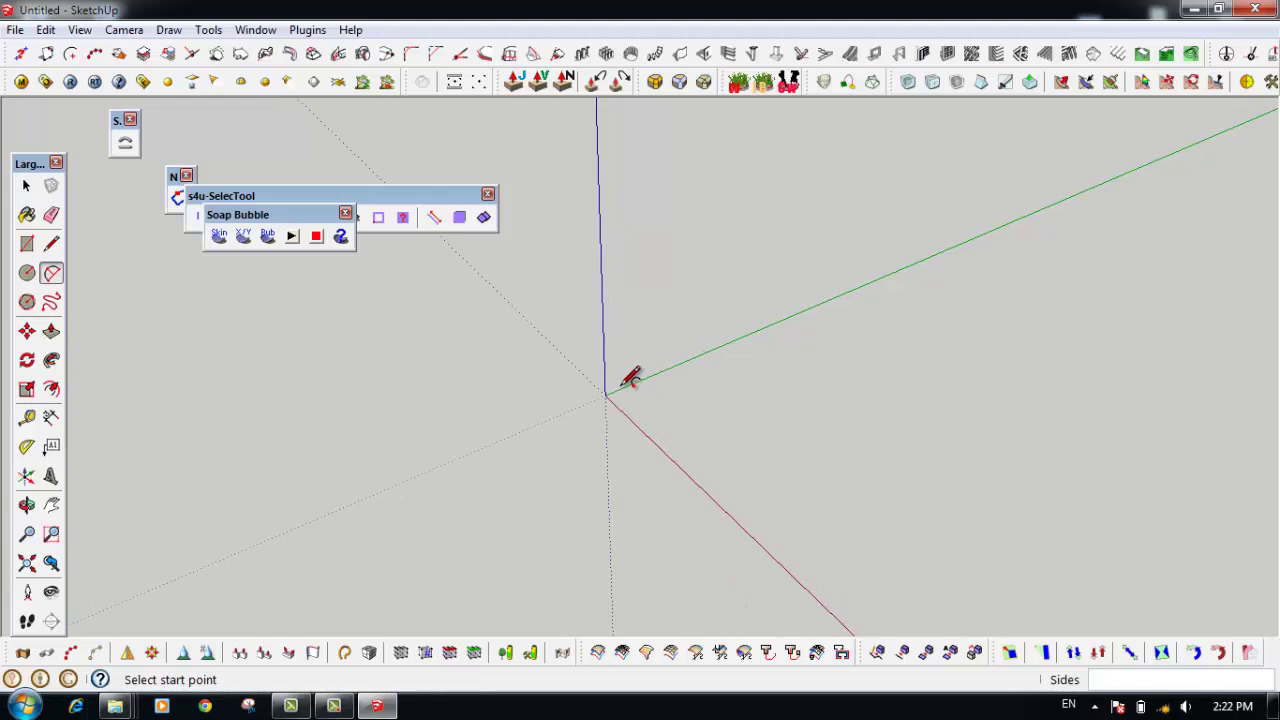
pyautogui.scroll(2, 705, 343)
pyautogui.scroll(3, 730, 345)
pyautogui.click(729, 348)
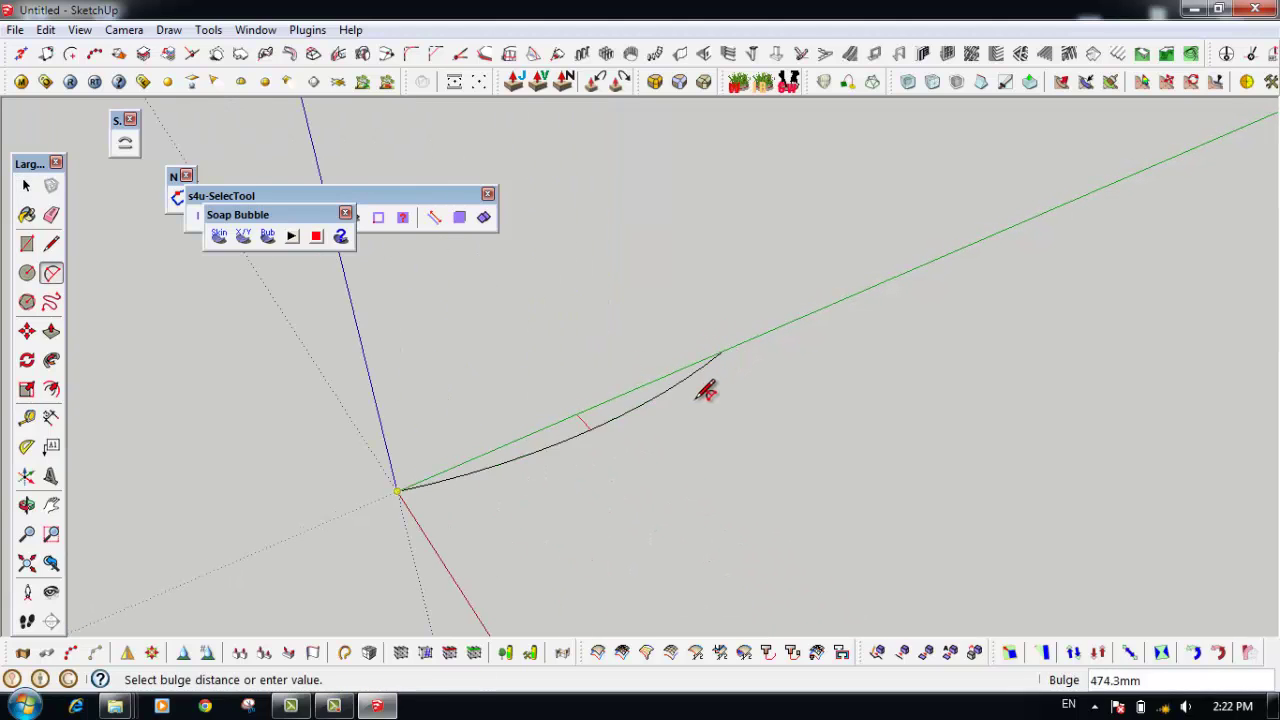
pyautogui.scroll(1, 705, 386)
pyautogui.click(655, 392)
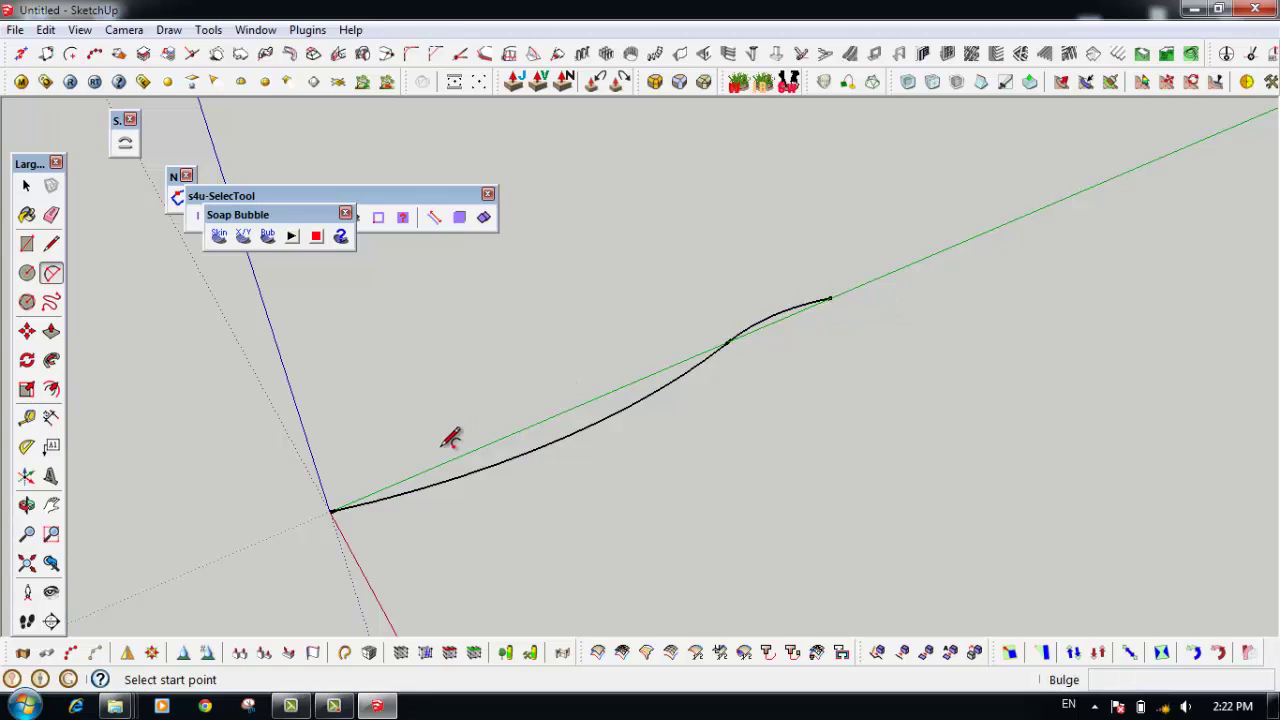
pyautogui.click(332, 510)
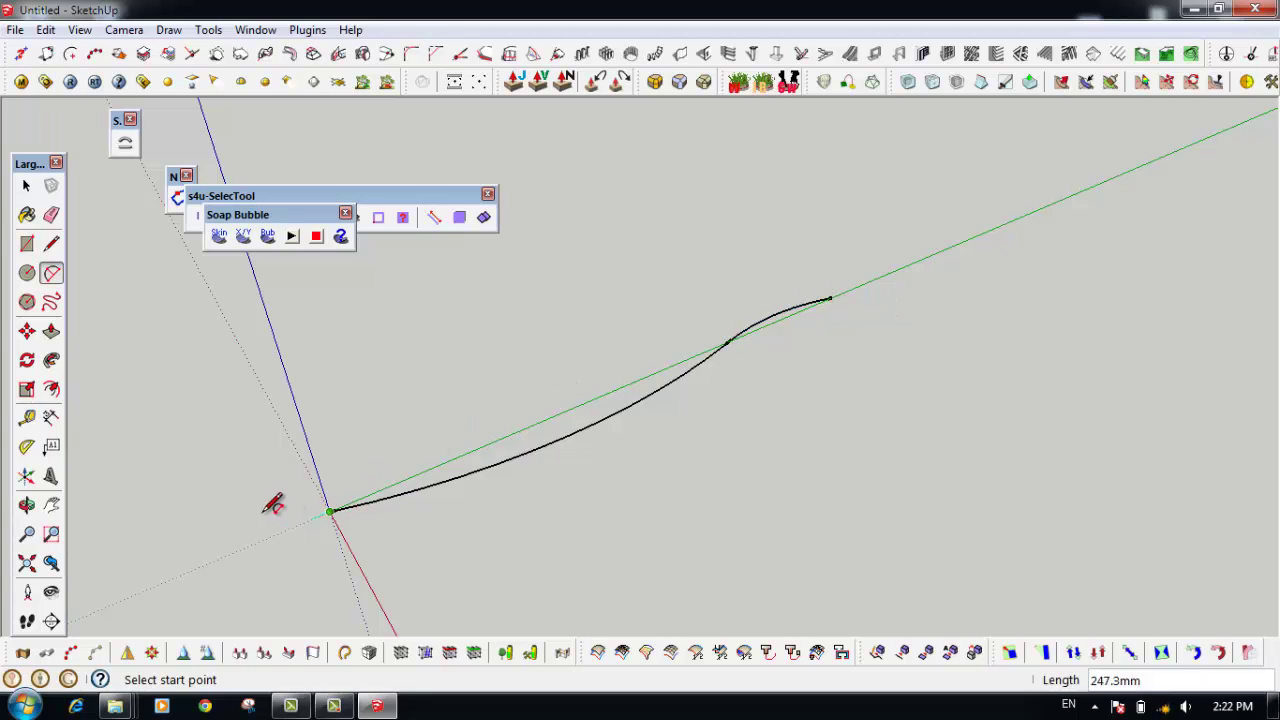
pyautogui.scroll(1, 224, 538)
pyautogui.click(224, 548)
# Select the curves and rotate a copy 90° upright about the curve's end
pyautogui.press('space')
pyautogui.scroll(-3, 537, 418)
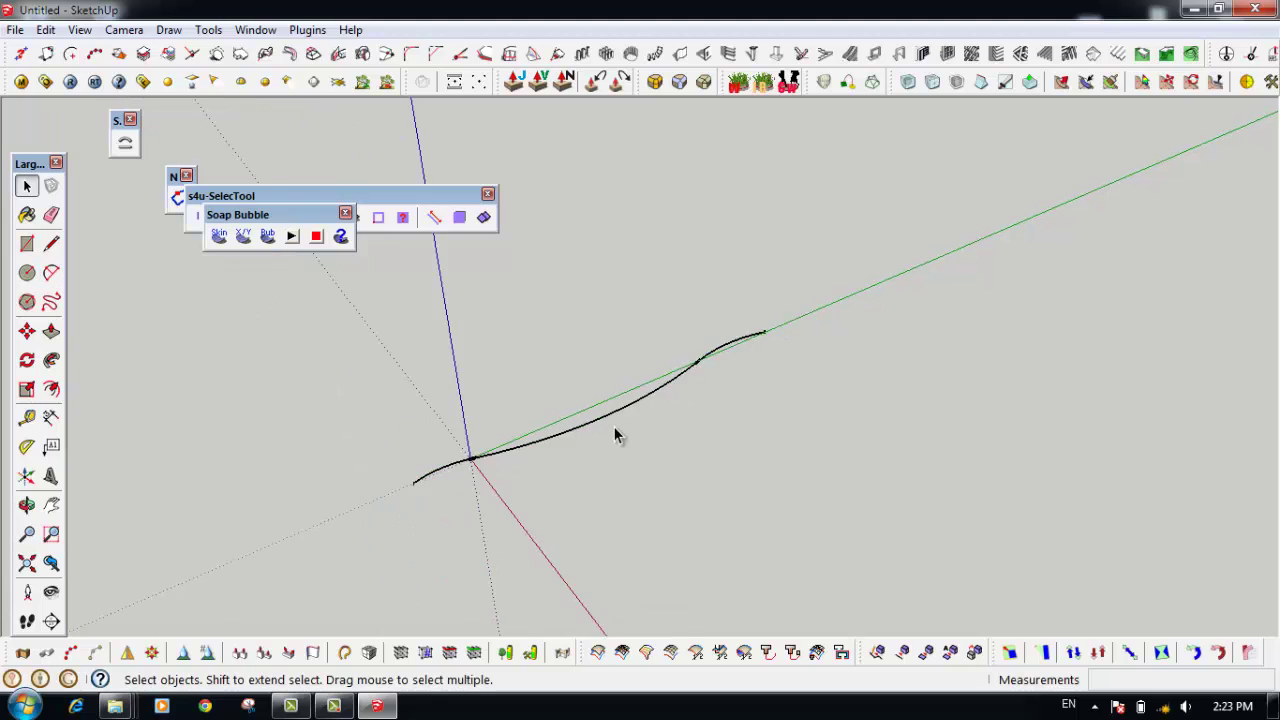
pyautogui.scroll(-2, 613, 426)
pyautogui.moveTo(450, 305); pyautogui.dragTo(836, 577)
pyautogui.press('o')
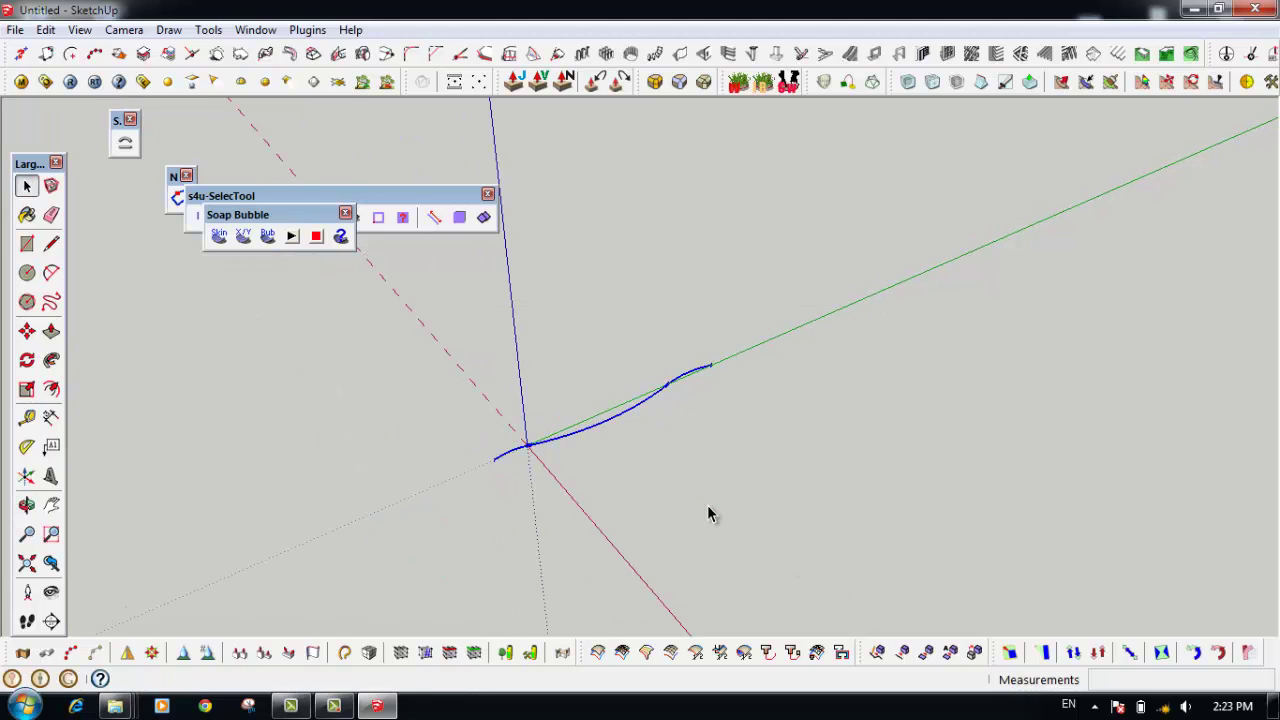
pyautogui.press('q')
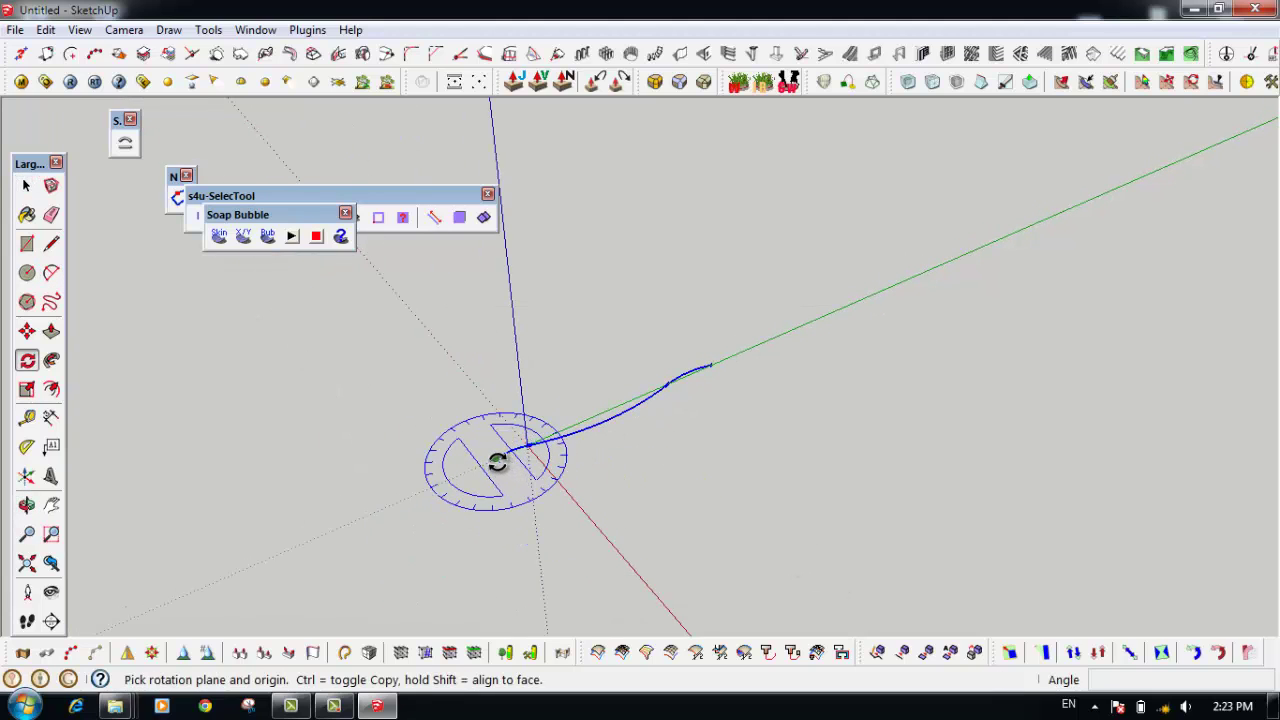
pyautogui.click(495, 457)
pyautogui.click(714, 364)
pyautogui.press('ctrl')
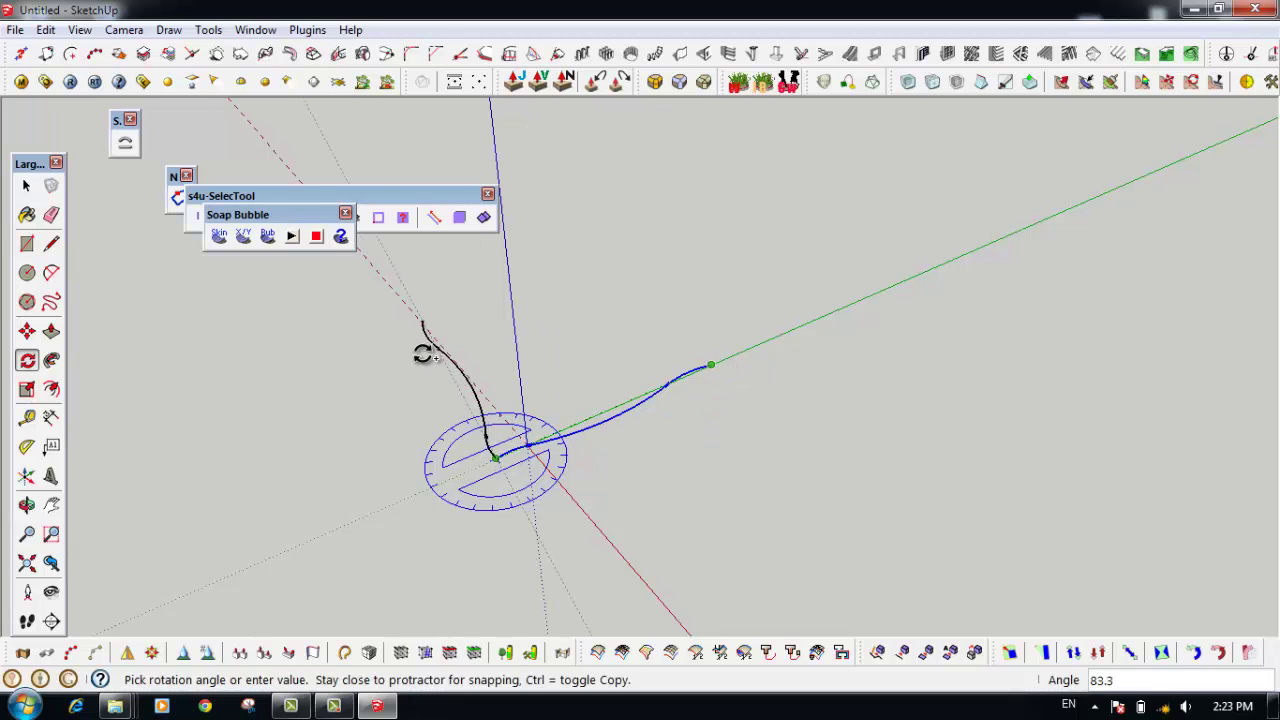
pyautogui.click(400, 350)
# Rotate-copy the curve another 90° about its left end to form the top edge
pyautogui.moveTo(491, 368); pyautogui.dragTo(609, 383, button='middle')
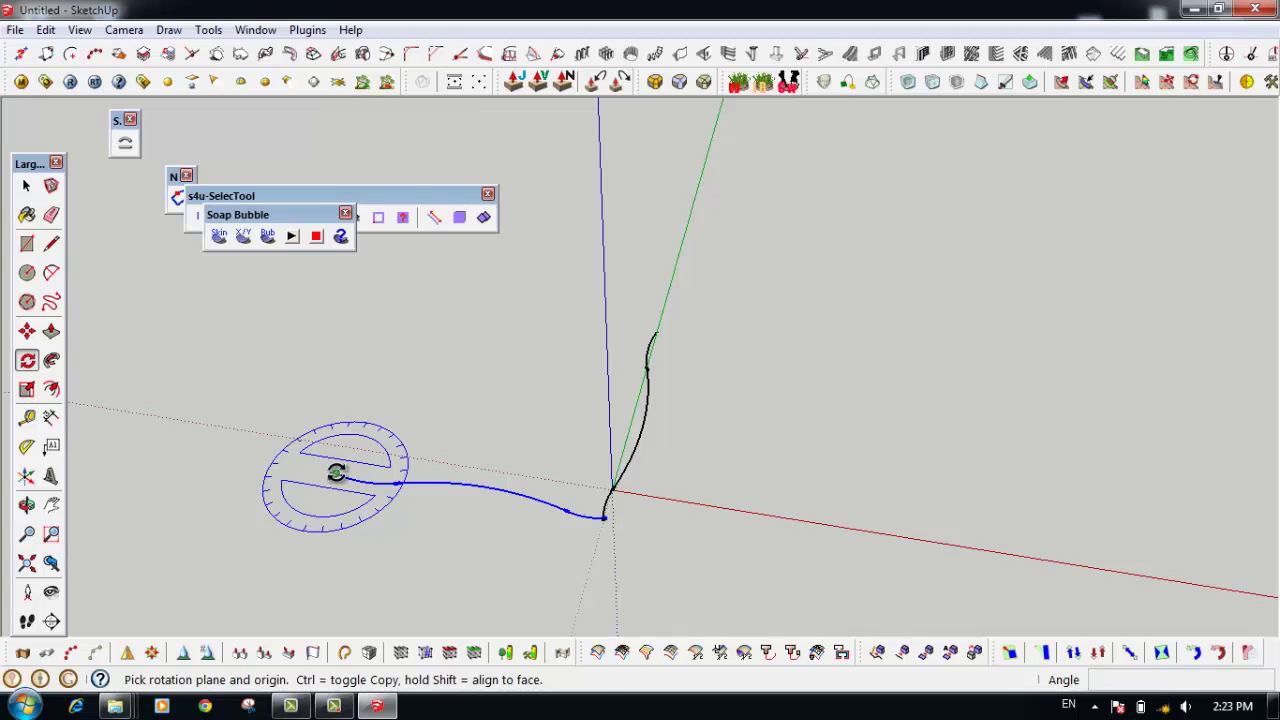
pyautogui.click(336, 473)
pyautogui.click(603, 519)
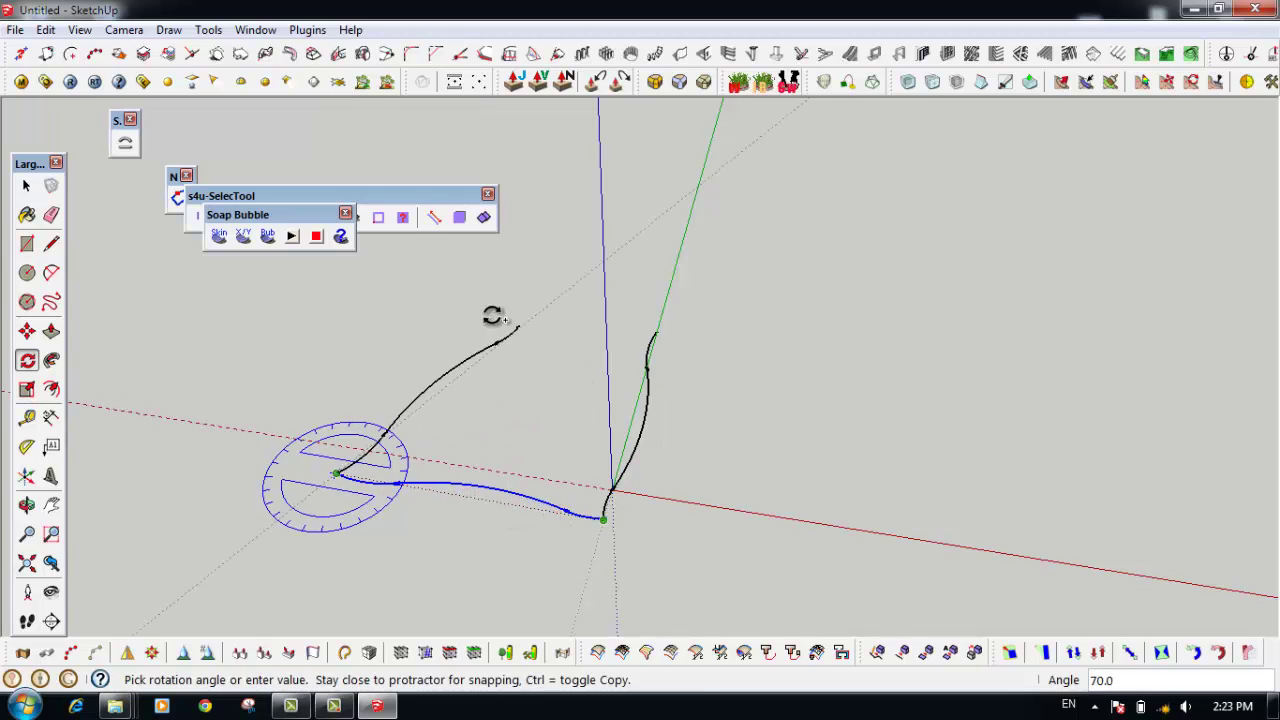
pyautogui.click(428, 308)
pyautogui.moveTo(523, 371); pyautogui.dragTo(318, 357, button='middle')
pyautogui.moveTo(380, 400); pyautogui.dragTo(329, 320, button='middle')
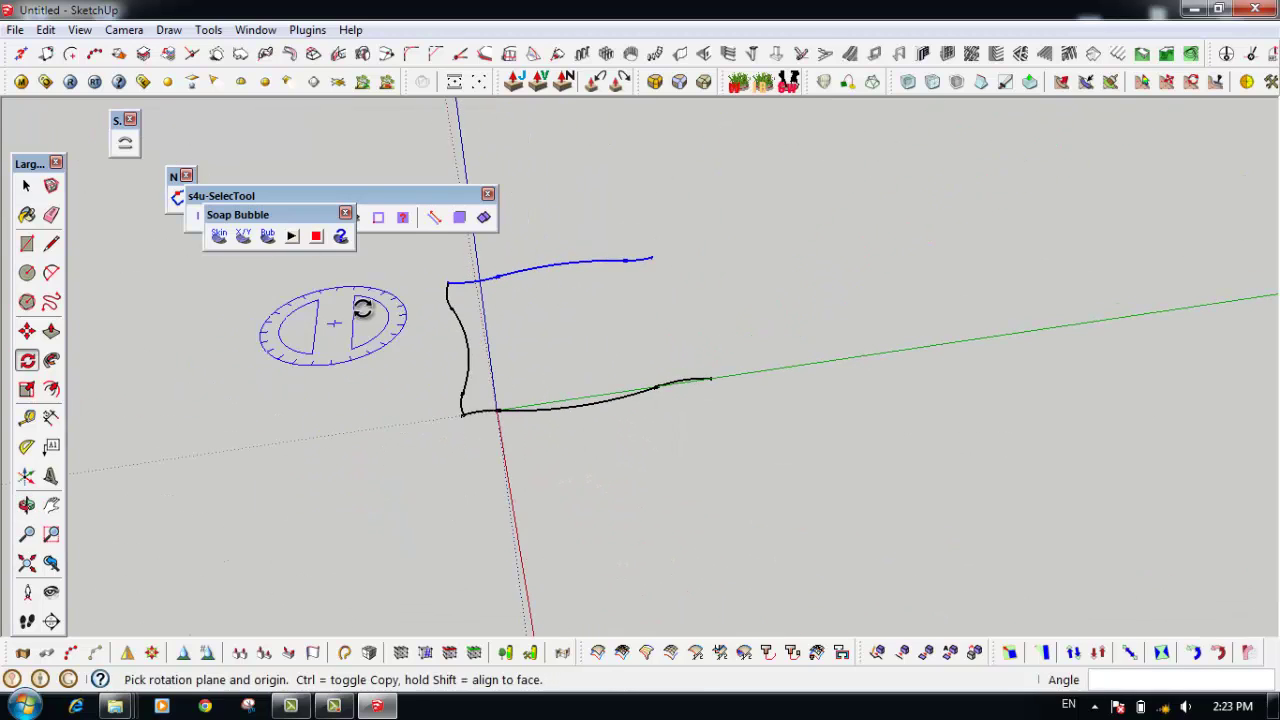
# Flip the vertical curve along the Green Direction
pyautogui.press('space')
pyautogui.moveTo(463, 441); pyautogui.dragTo(498, 464)
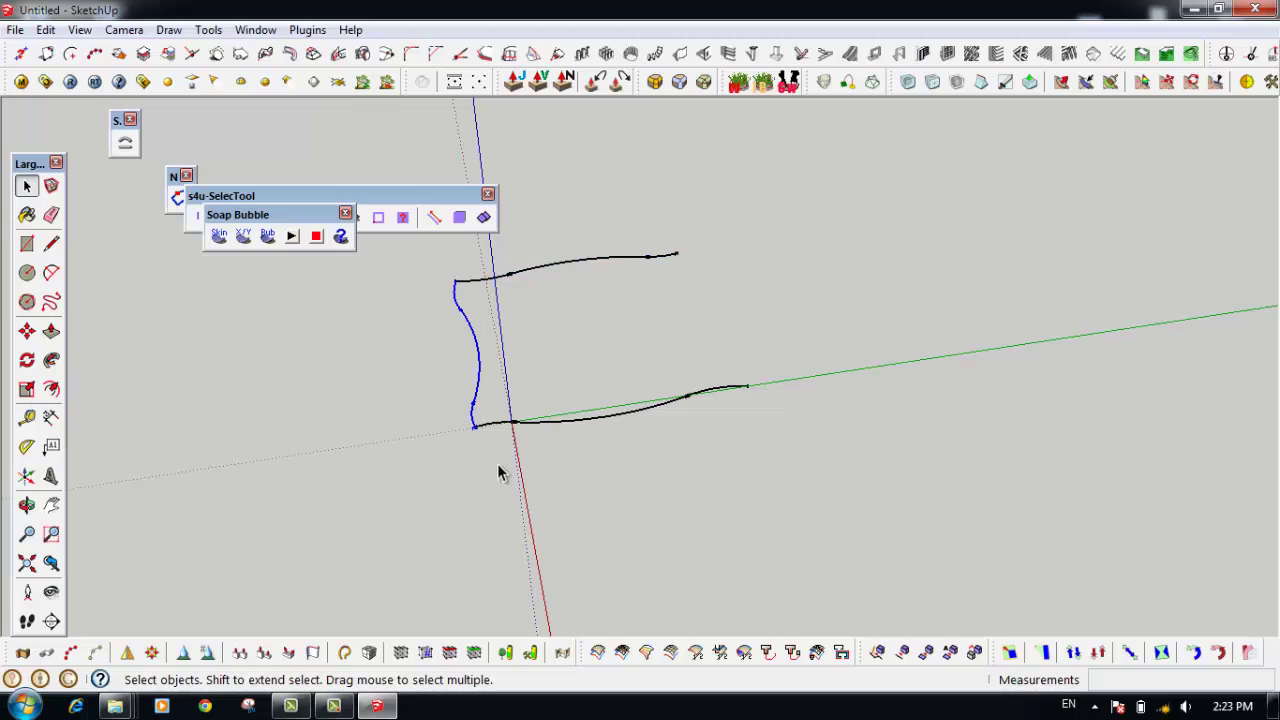
pyautogui.rightClick(475, 398)
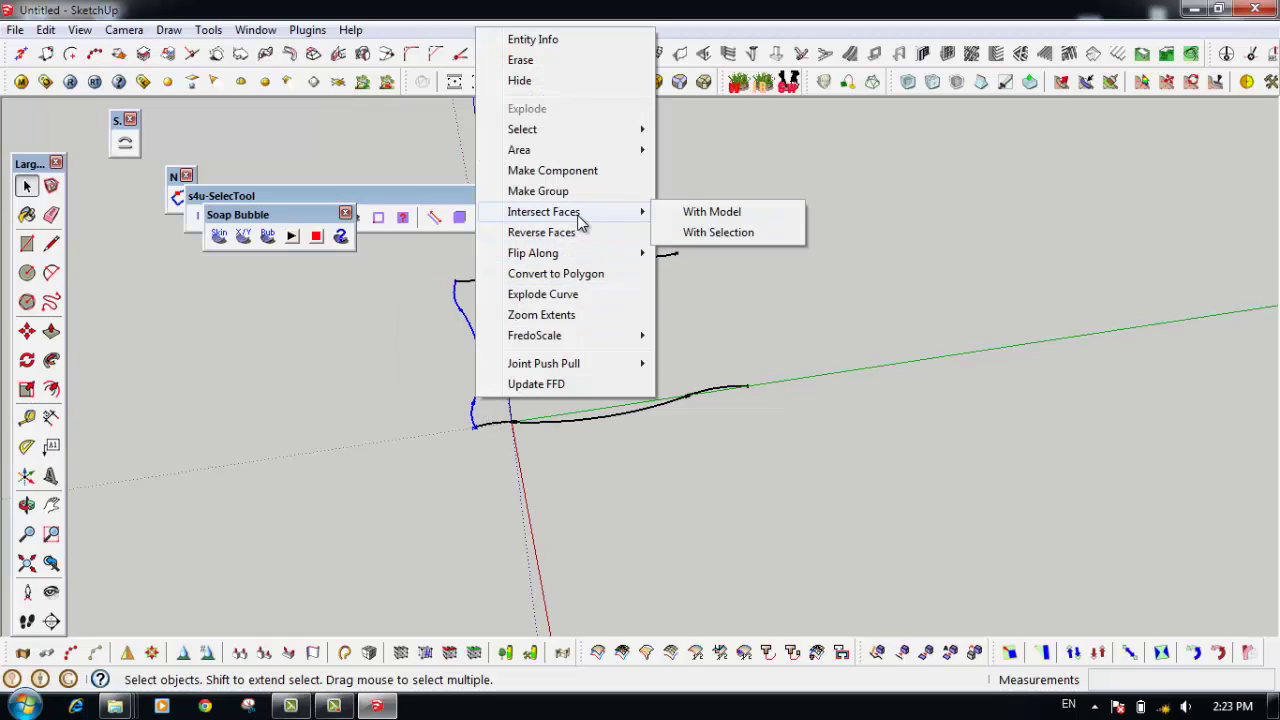
pyautogui.moveTo(533, 253)
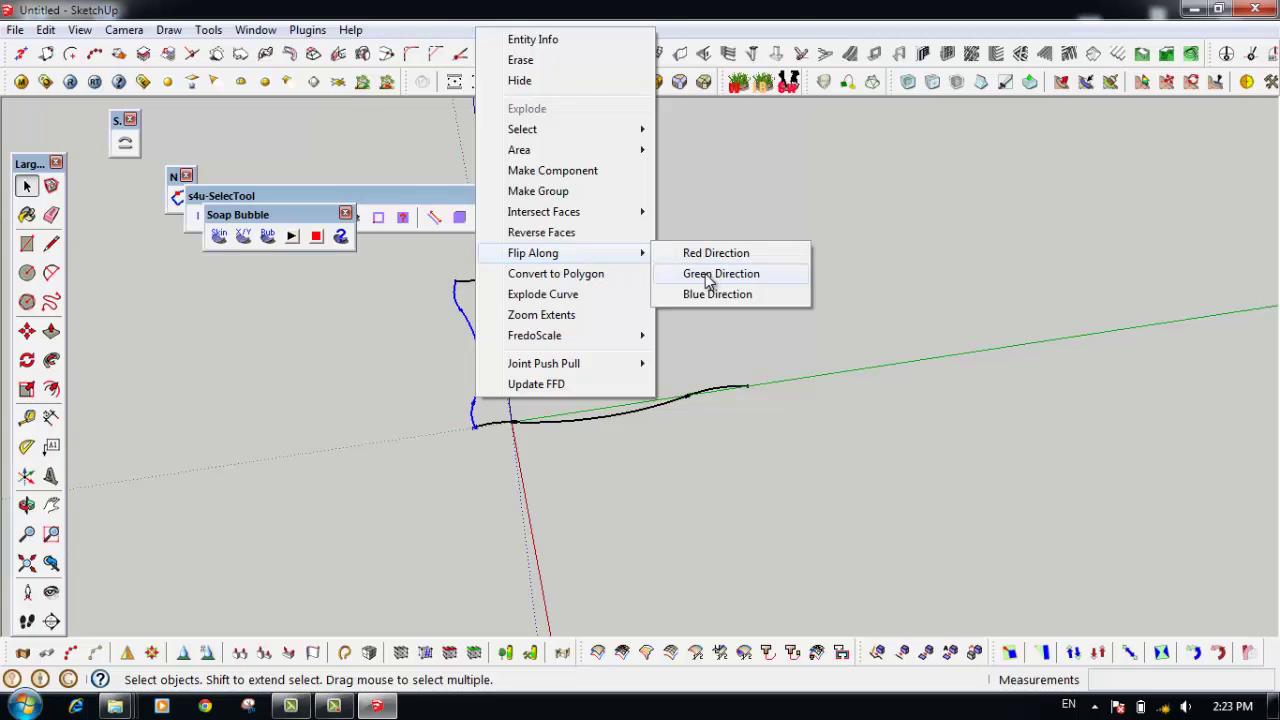
pyautogui.click(707, 274)
pyautogui.moveTo(520, 466); pyautogui.dragTo(474, 337, button='middle')
pyautogui.scroll(2, 466, 386)
pyautogui.scroll(2, 463, 472)
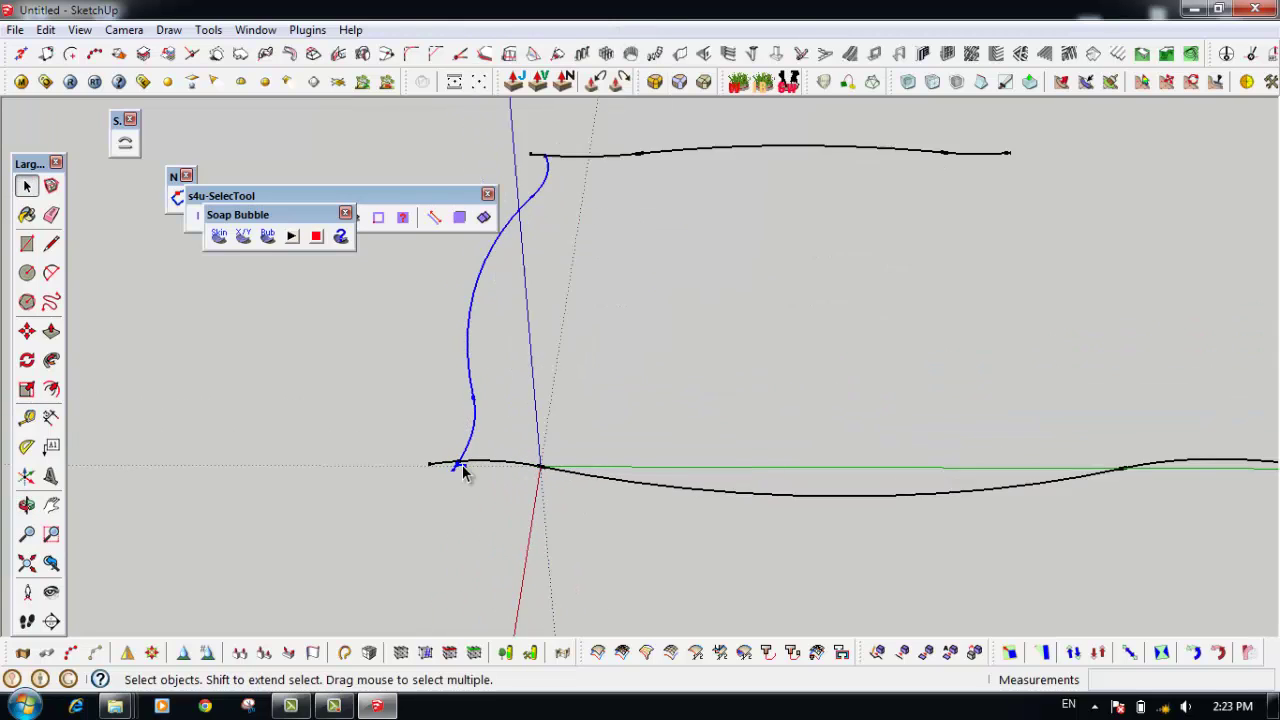
pyautogui.scroll(2, 460, 475)
pyautogui.scroll(1, 460, 475)
# Pick up the vertical curve with Move, cancel, and switch to the Eraser
pyautogui.press('m')
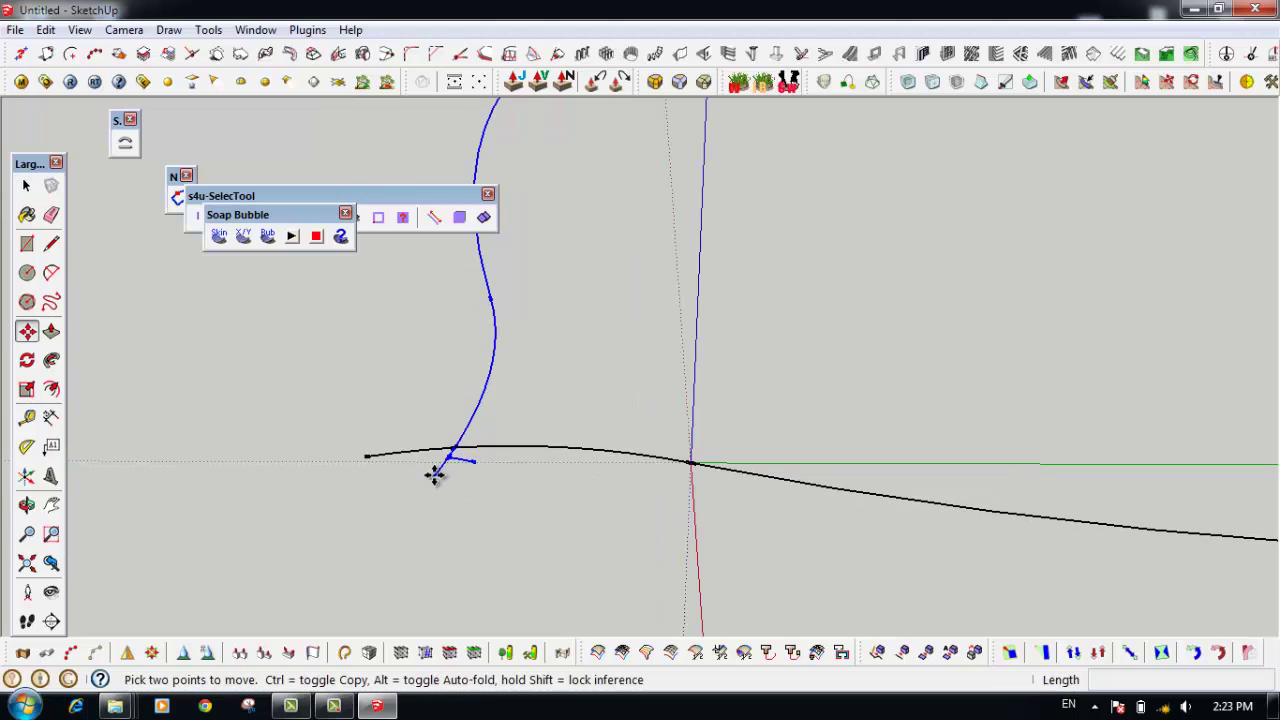
pyautogui.click(433, 475)
pyautogui.press('Escape')
pyautogui.press('e')
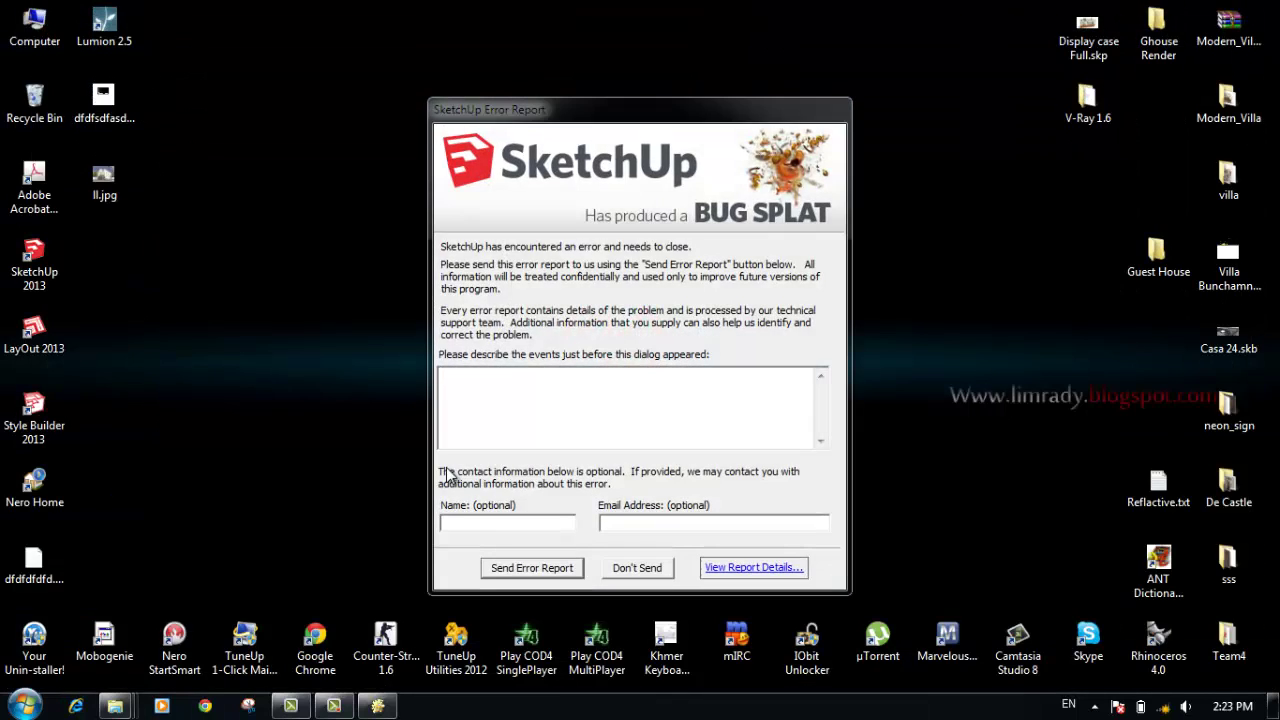
# Dismiss the BugSplat report, refresh the desktop and relaunch SketchUp 2013
pyautogui.click(630, 576)
pyautogui.rightClick(576, 99)
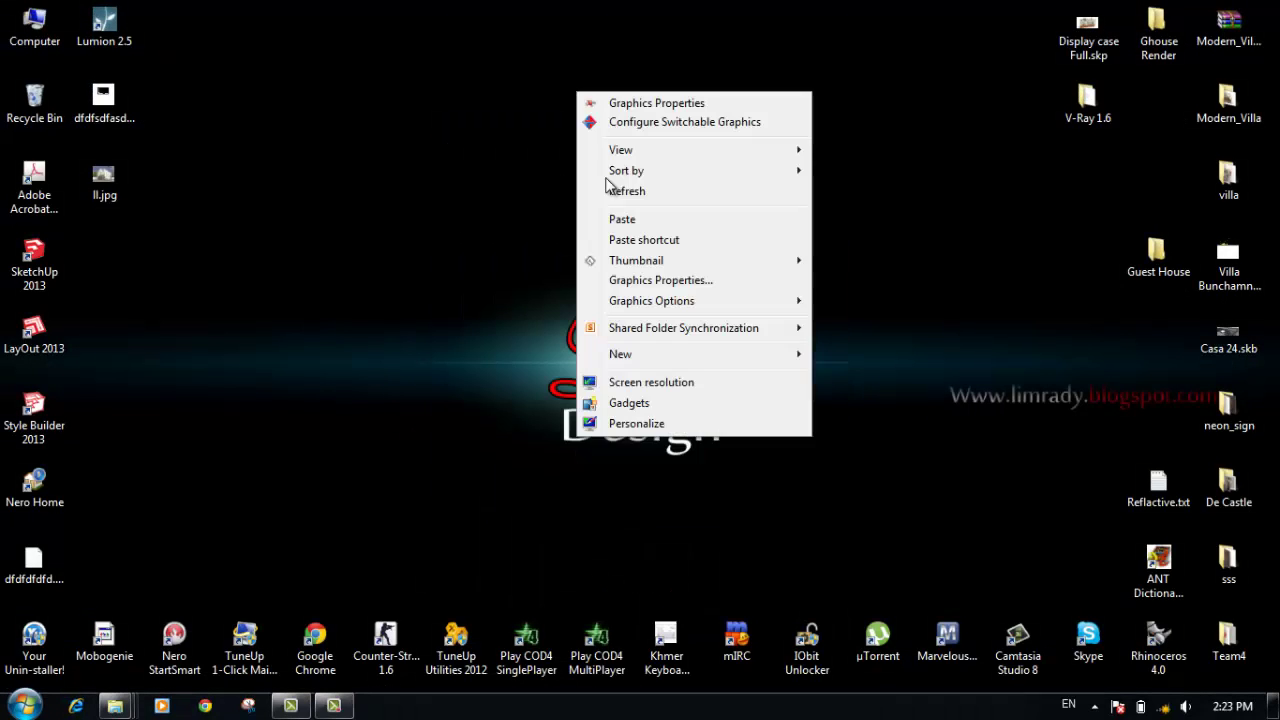
pyautogui.click(616, 188)
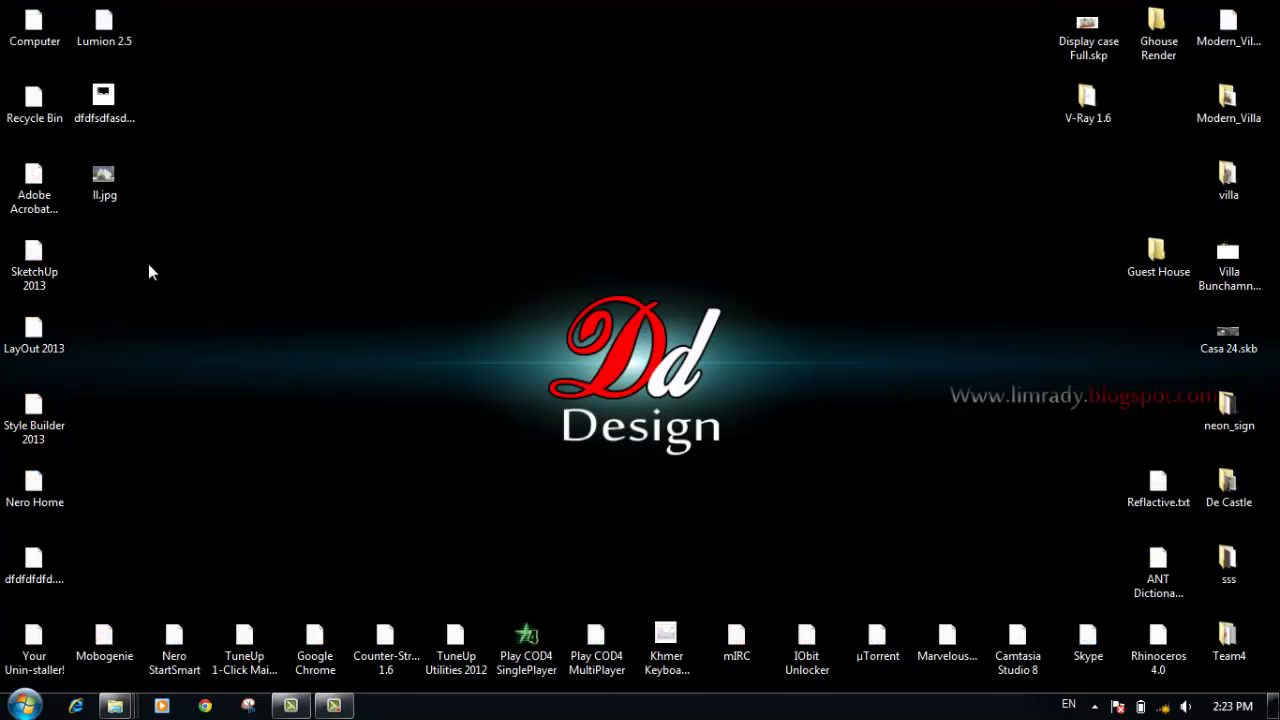
pyautogui.doubleClick(31, 258)
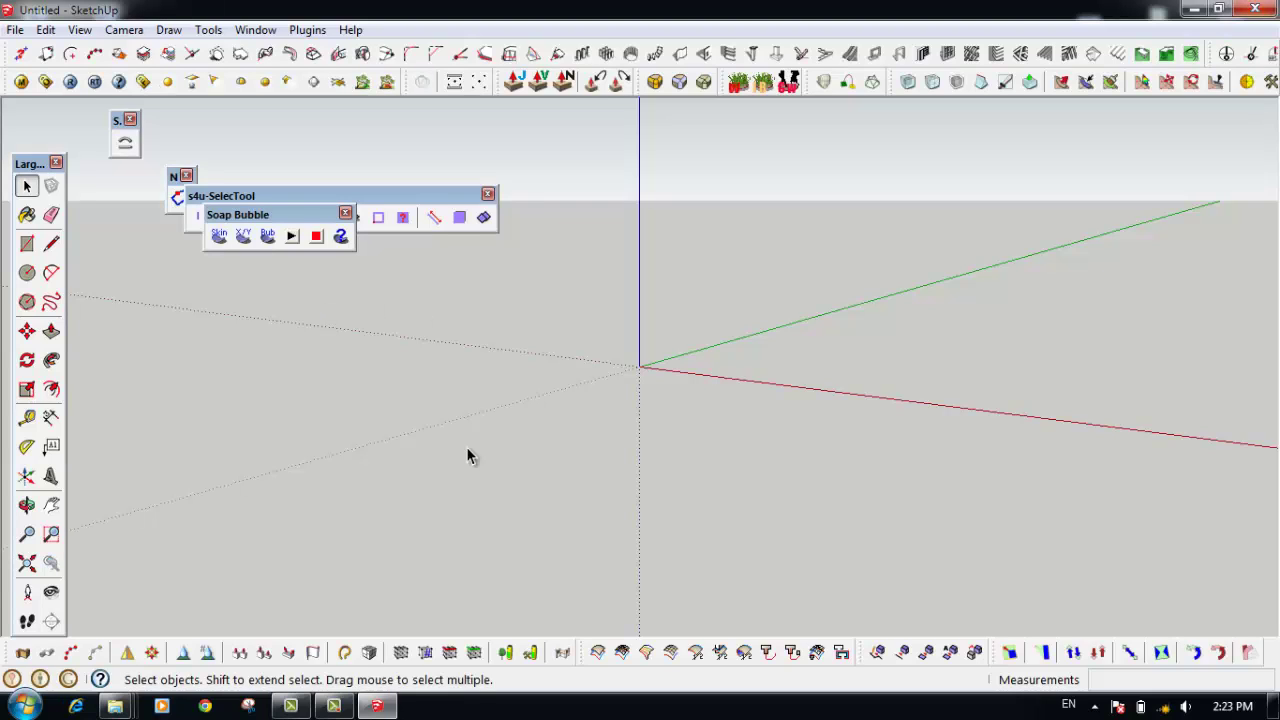
# Draw a long upward-bulging arc along the green axis with a short reverse hook
pyautogui.moveTo(474, 463); pyautogui.dragTo(659, 375, button='middle')
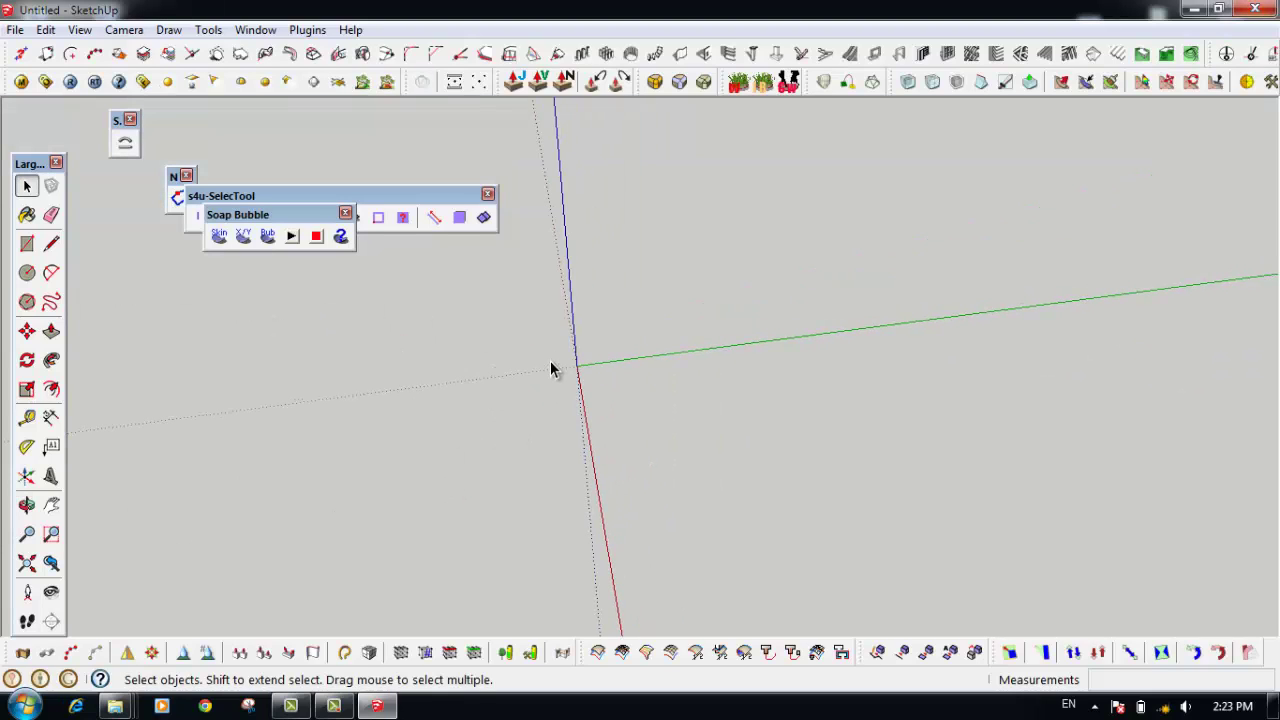
pyautogui.press('a')
pyautogui.click(567, 362)
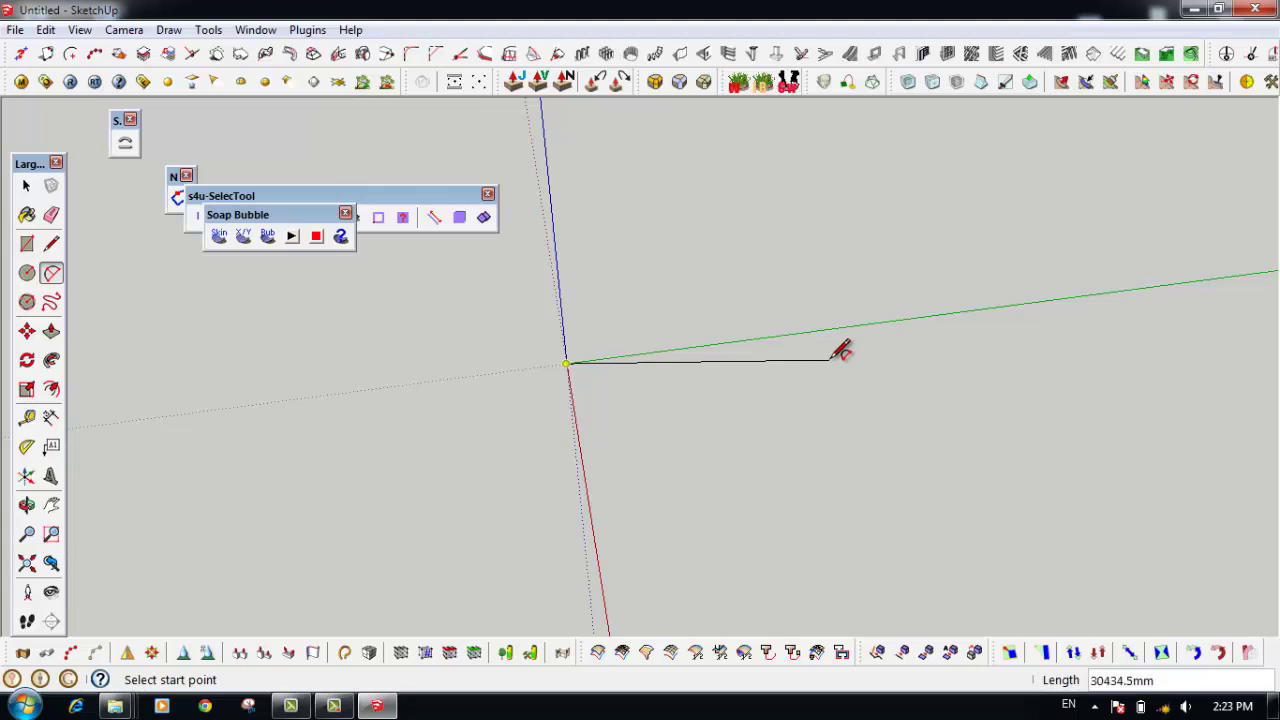
pyautogui.click(838, 330)
pyautogui.moveTo(834, 320); pyautogui.dragTo(780, 289, button='middle')
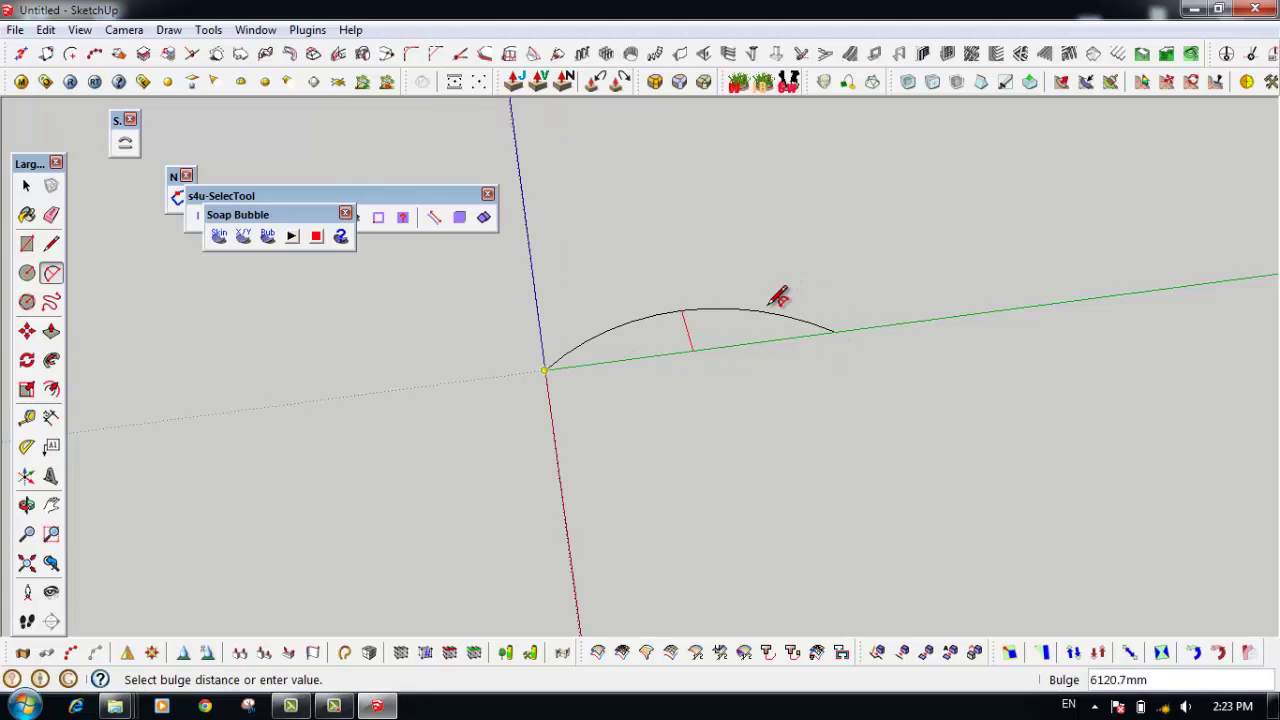
pyautogui.click(708, 323)
pyautogui.moveTo(871, 323)
pyautogui.mouseDown(button='middle')
pyautogui.moveTo(951, 300)
pyautogui.moveTo(491, 390)
pyautogui.mouseUp(button='middle')
pyautogui.click(940, 328)
# Add a short arc extending back past the origin
pyautogui.click(376, 400)
pyautogui.scroll(1, 296, 388)
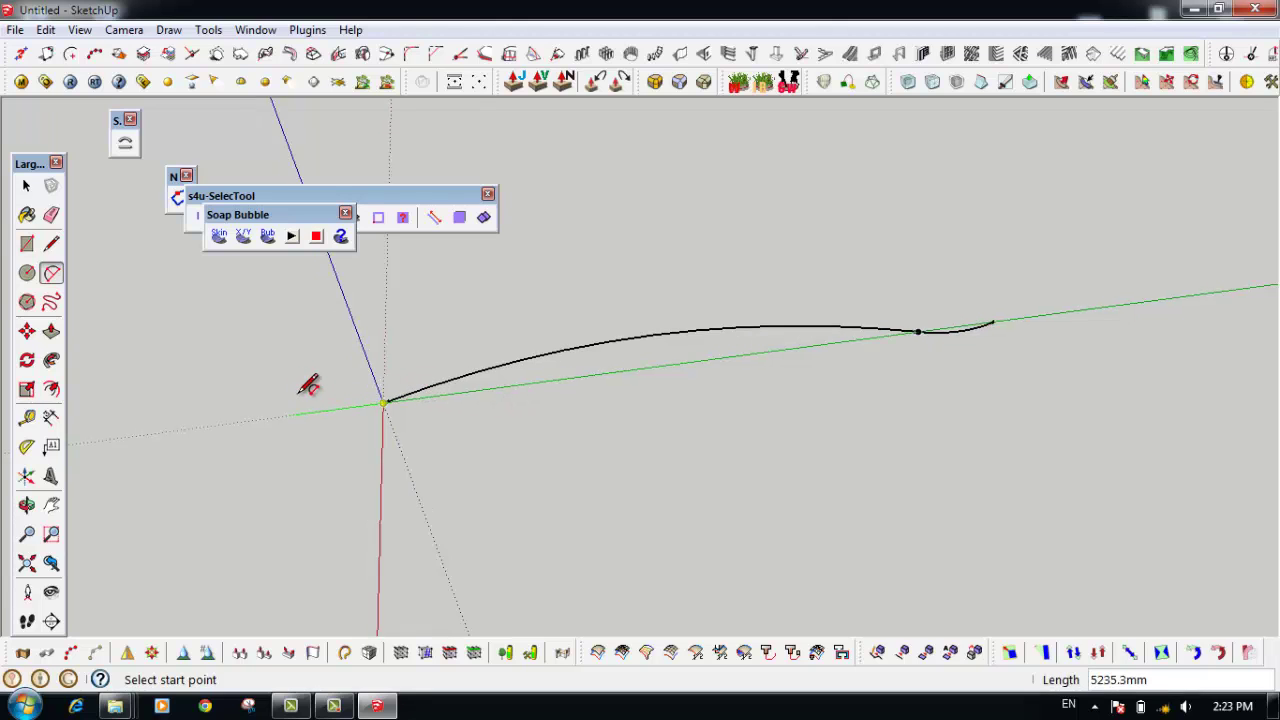
pyautogui.scroll(2, 300, 390)
pyautogui.click(288, 400)
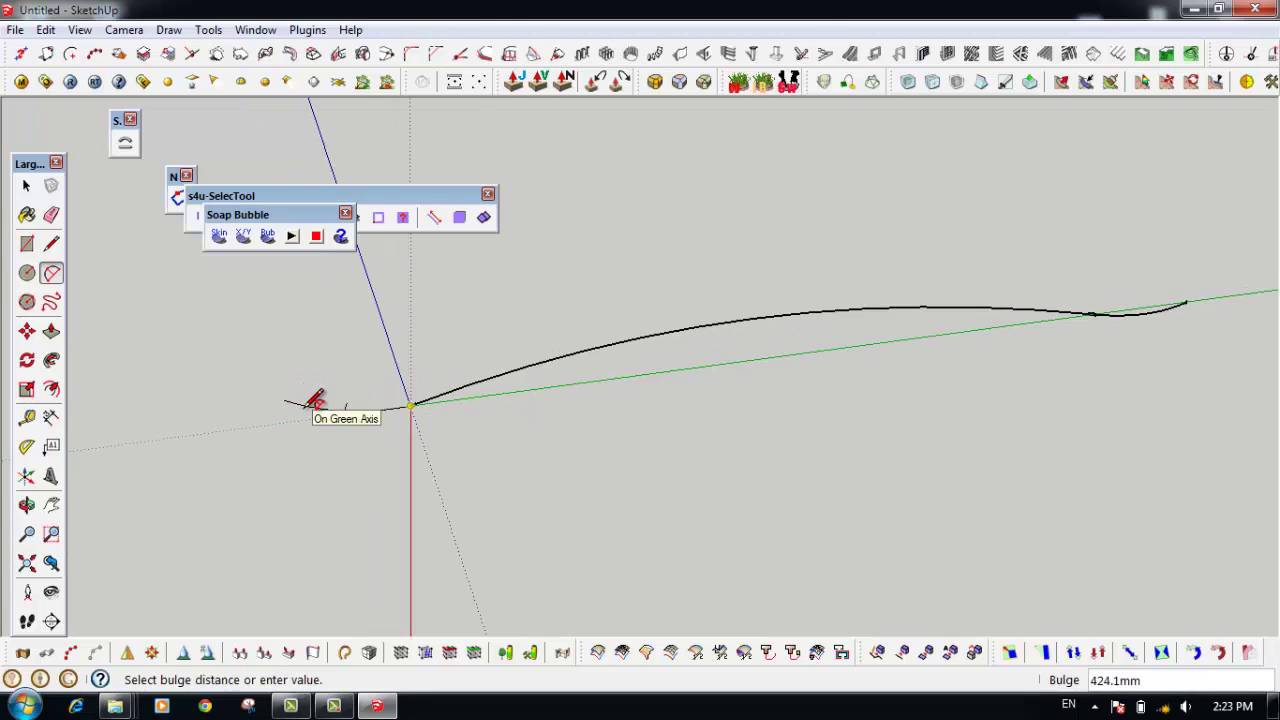
pyautogui.click(318, 400)
pyautogui.moveTo(469, 405)
pyautogui.mouseDown(button='middle')
pyautogui.moveTo(815, 296)
pyautogui.moveTo(477, 443)
pyautogui.mouseUp(button='middle')
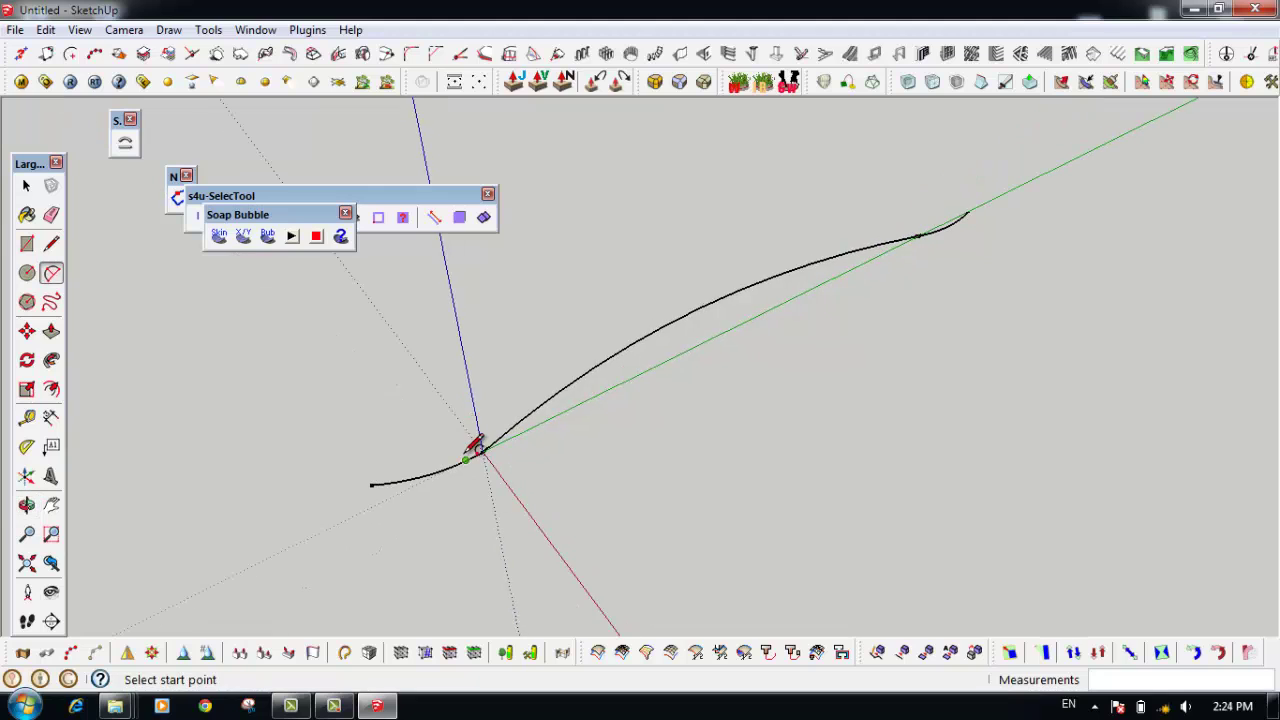
# Select the new curve and start Rotate in a vertical plane
pyautogui.press('space')
pyautogui.moveTo(387, 405); pyautogui.dragTo(685, 316)
pyautogui.moveTo(885, 511); pyautogui.dragTo(942, 587)
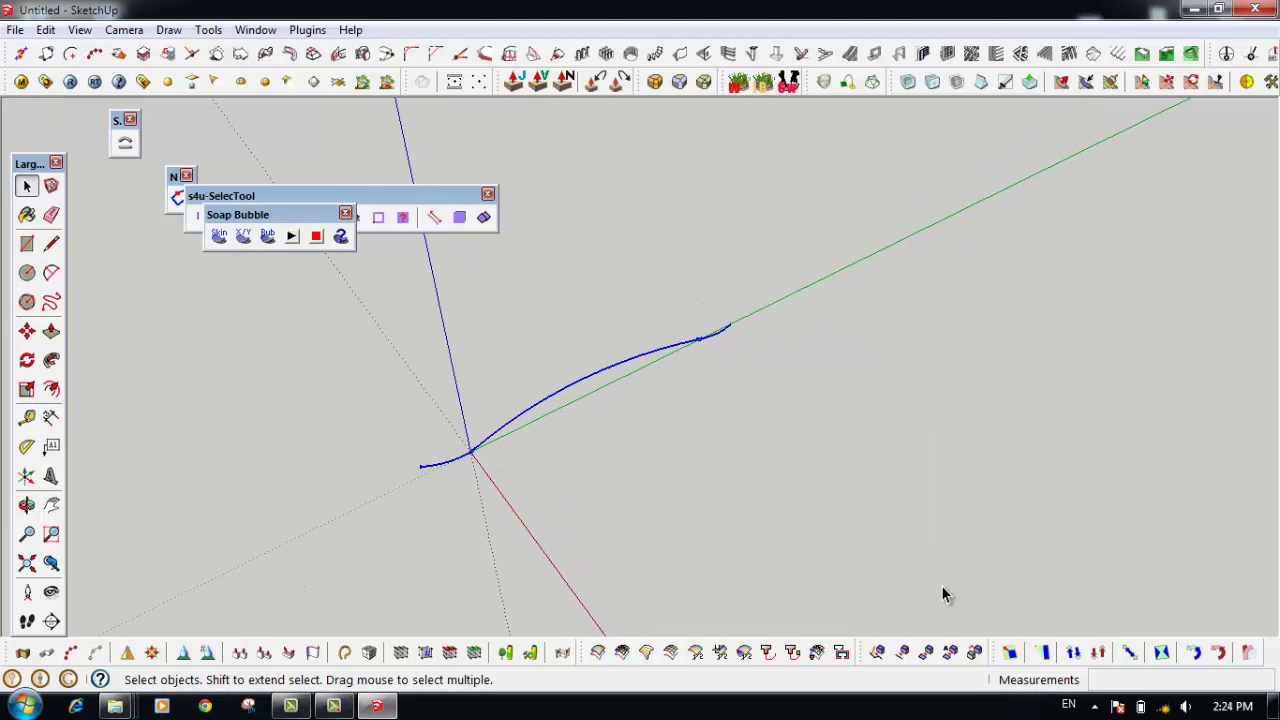
pyautogui.moveTo(946, 539); pyautogui.dragTo(955, 500, button='middle')
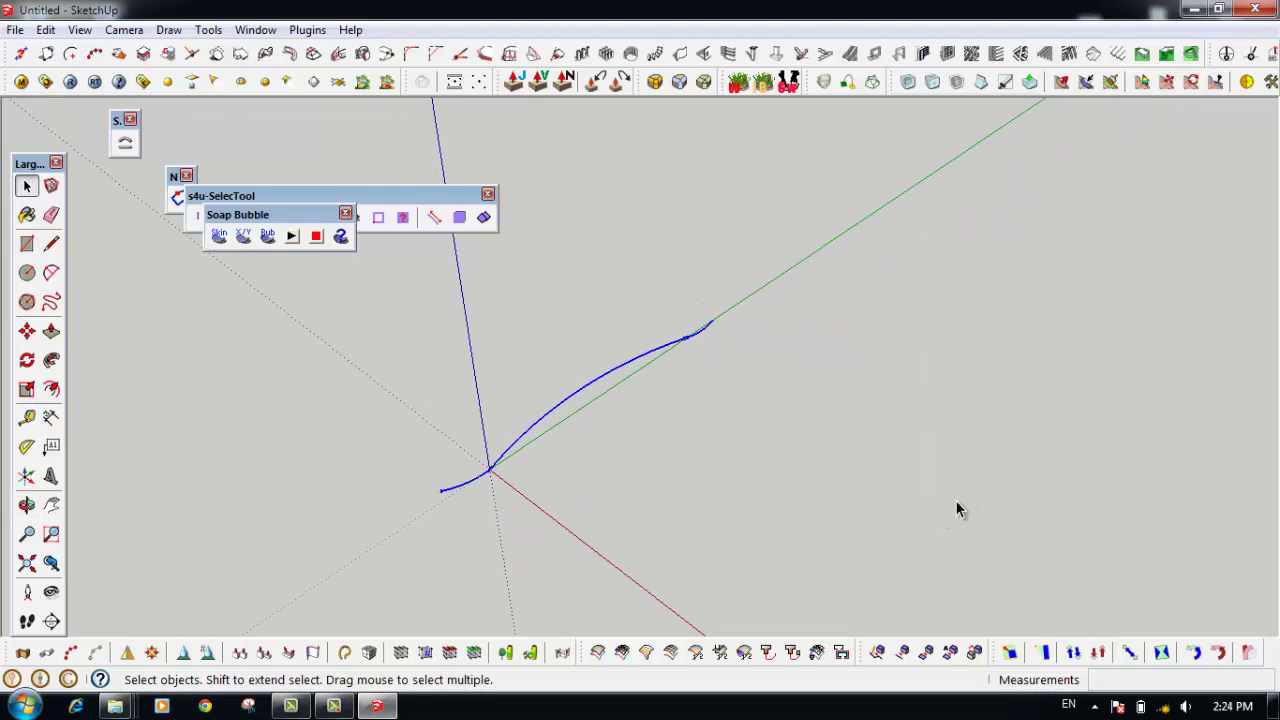
pyautogui.press('q')
pyautogui.press('a')
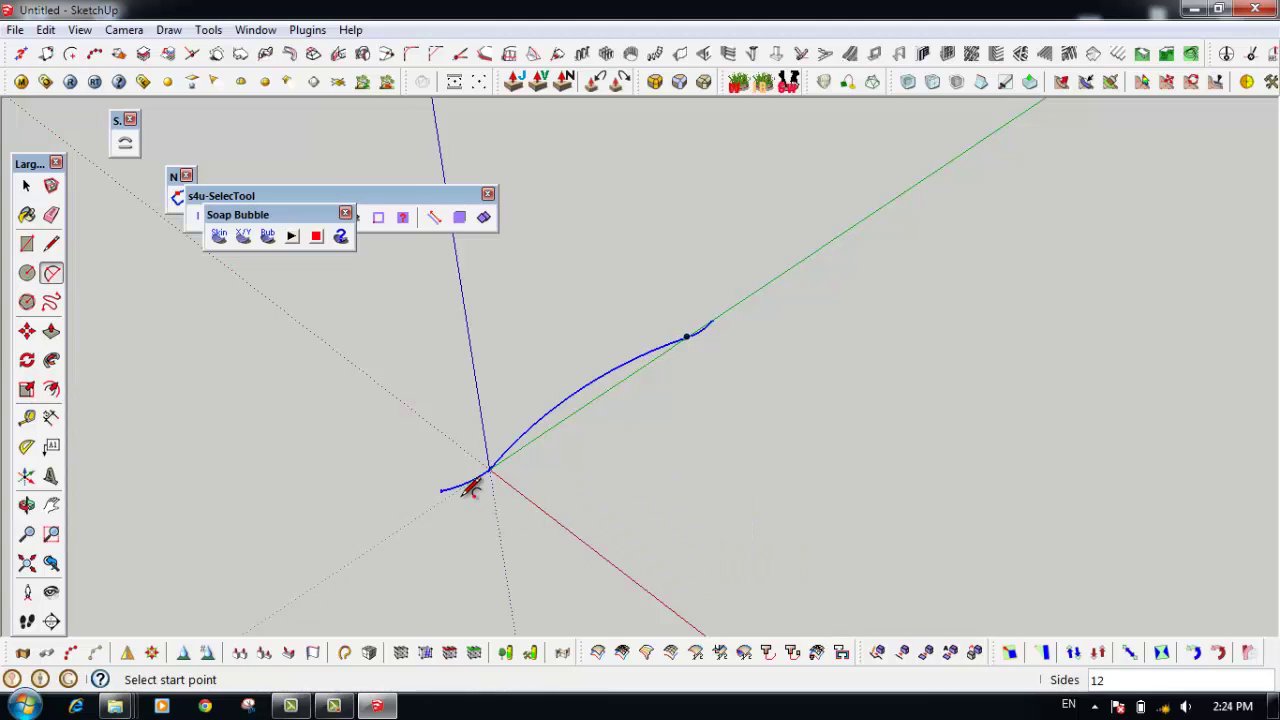
pyautogui.press('q')
pyautogui.moveTo(451, 490); pyautogui.dragTo(437, 497)
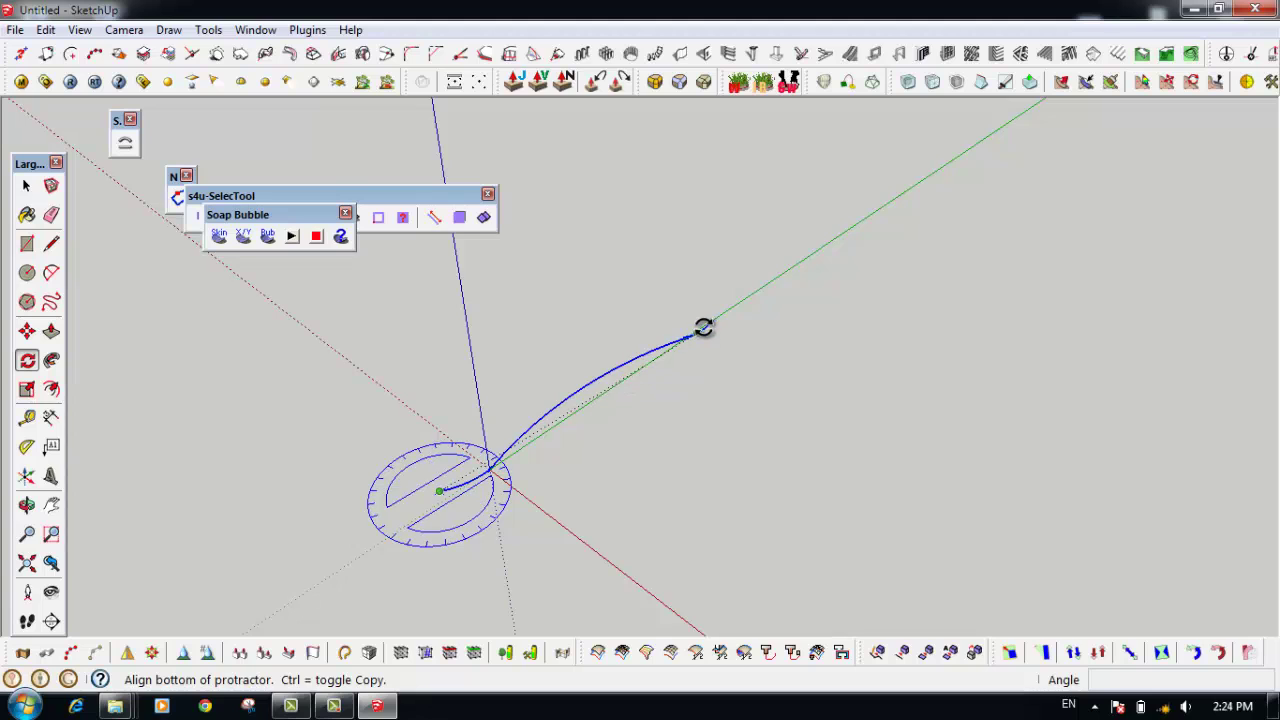
# Place a 90° upright copy of the curve about its end and select it
pyautogui.click(710, 321)
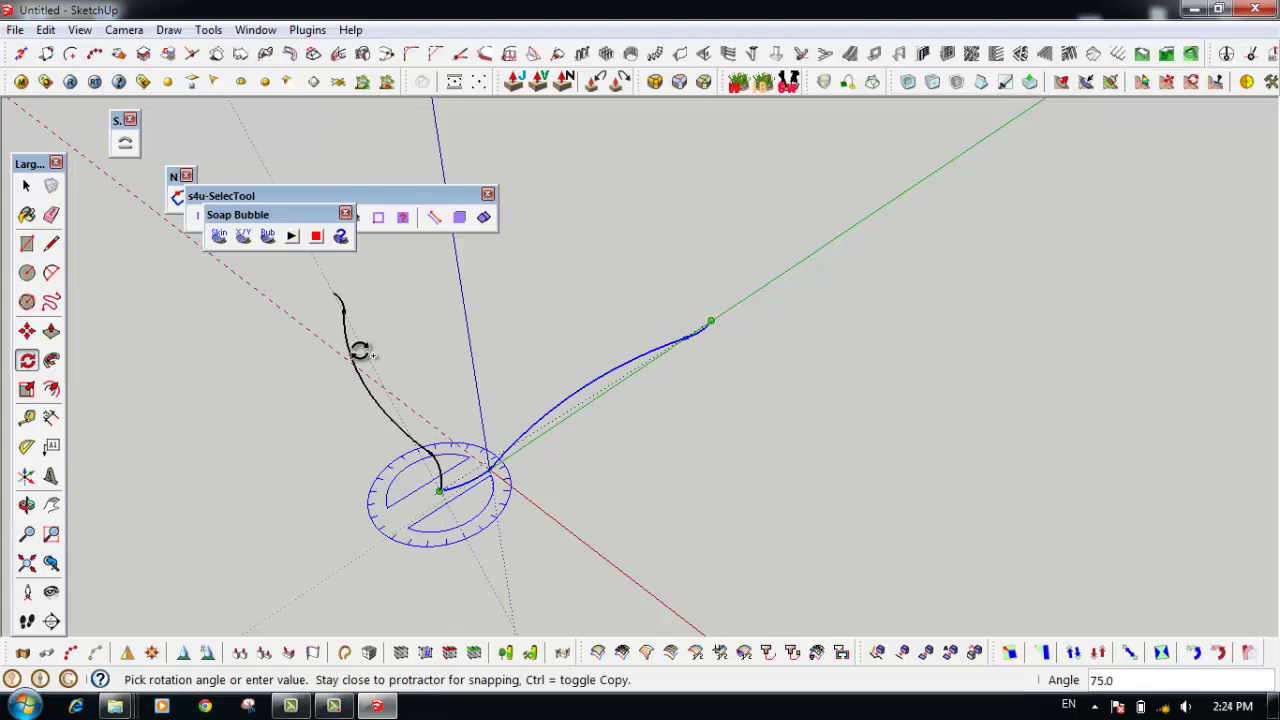
pyautogui.write('90')
pyautogui.click(360, 350)
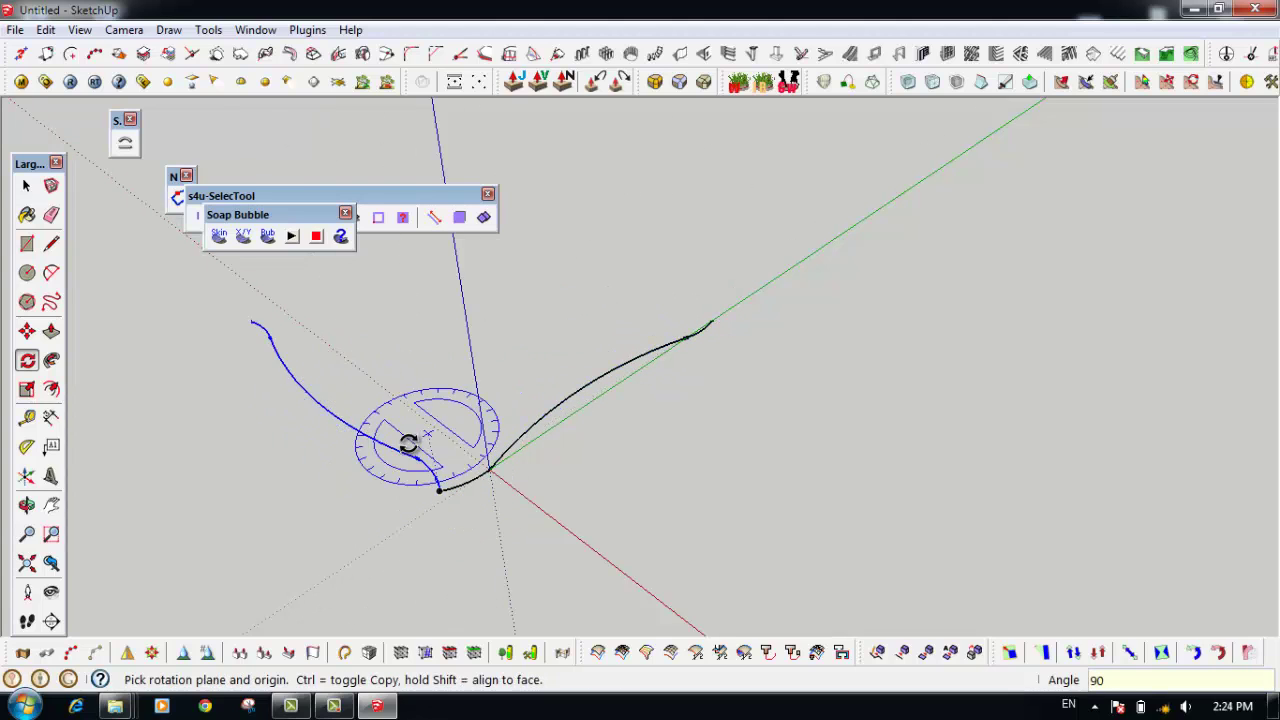
pyautogui.press('space')
pyautogui.scroll(-1, 293, 398)
pyautogui.moveTo(215, 304); pyautogui.dragTo(411, 497)
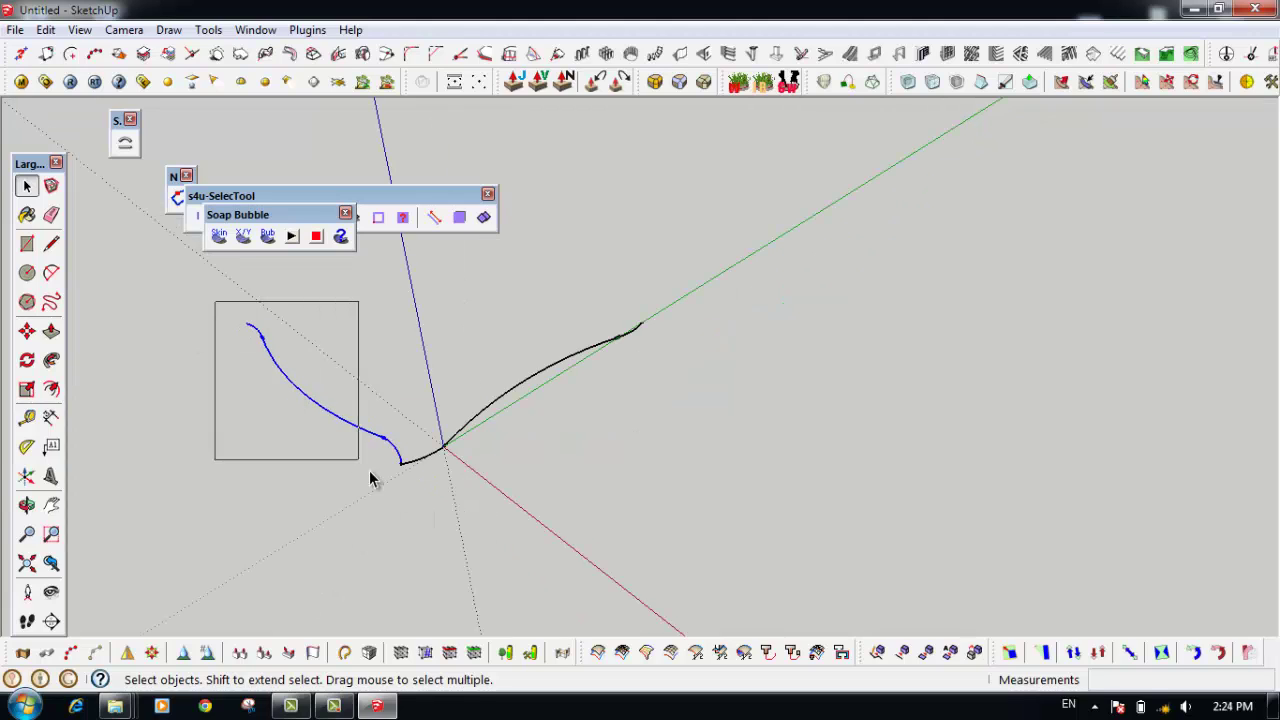
# Rotate-copy the upright curve 90° about its top to form the top edge
pyautogui.press('q')
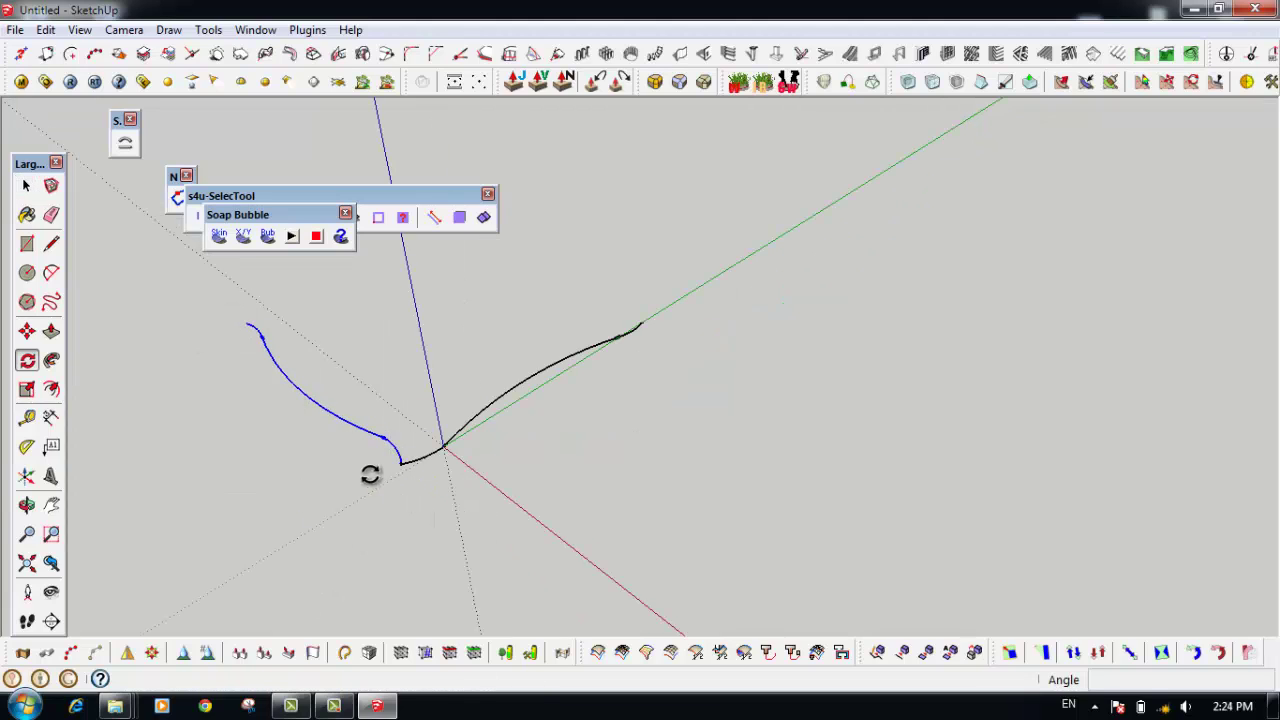
pyautogui.click(245, 323)
pyautogui.click(270, 355)
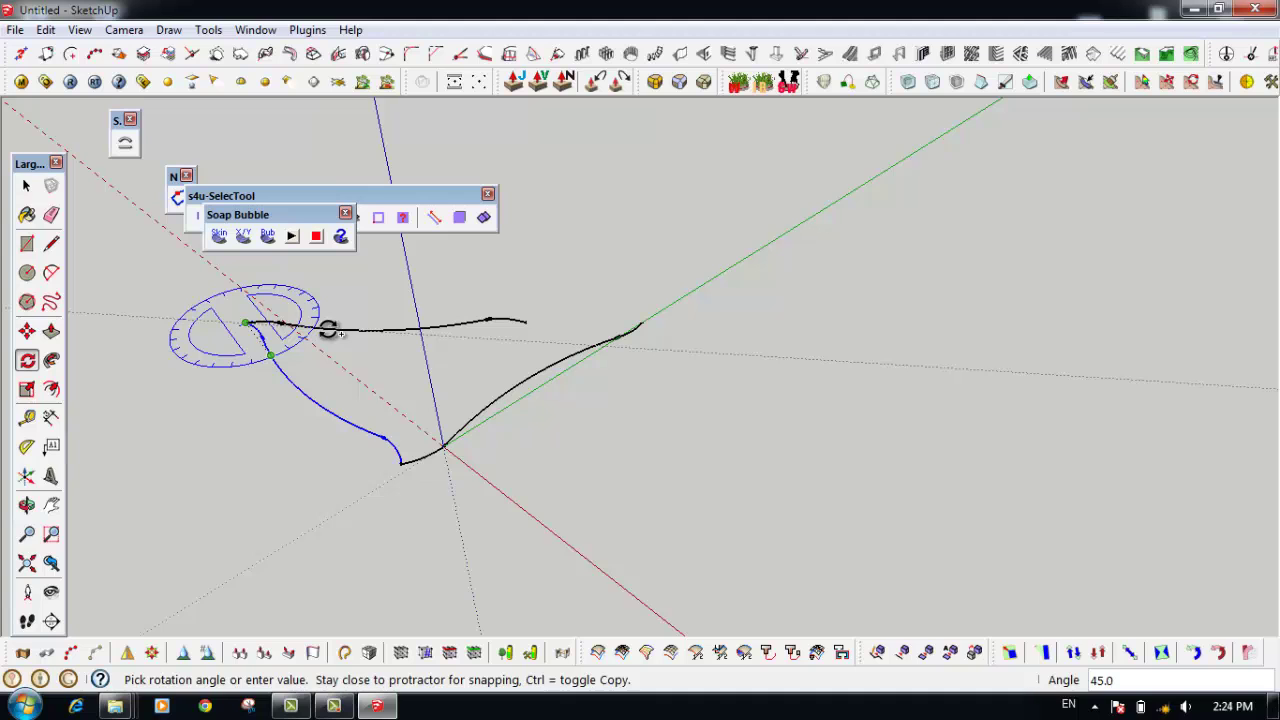
pyautogui.click(328, 330)
pyautogui.moveTo(328, 330)
pyautogui.mouseDown(button='middle')
pyautogui.moveTo(434, 380)
pyautogui.moveTo(657, 543)
pyautogui.moveTo(737, 277)
pyautogui.moveTo(729, 322)
pyautogui.moveTo(723, 263)
pyautogui.mouseUp(button='middle')
# Reselect the upright curve standing at the origin
pyautogui.press('a')
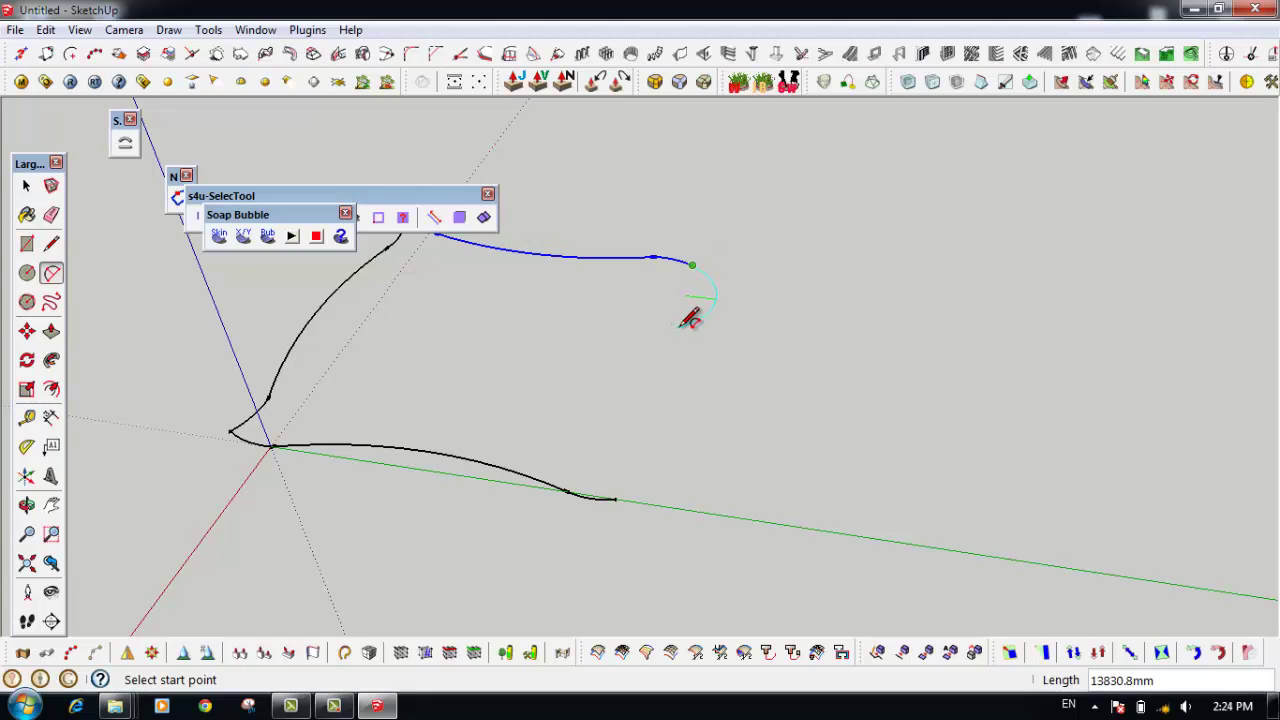
pyautogui.press('space')
pyautogui.moveTo(597, 350)
pyautogui.mouseDown(button='middle')
pyautogui.moveTo(562, 392)
pyautogui.moveTo(622, 378)
pyautogui.mouseUp(button='middle')
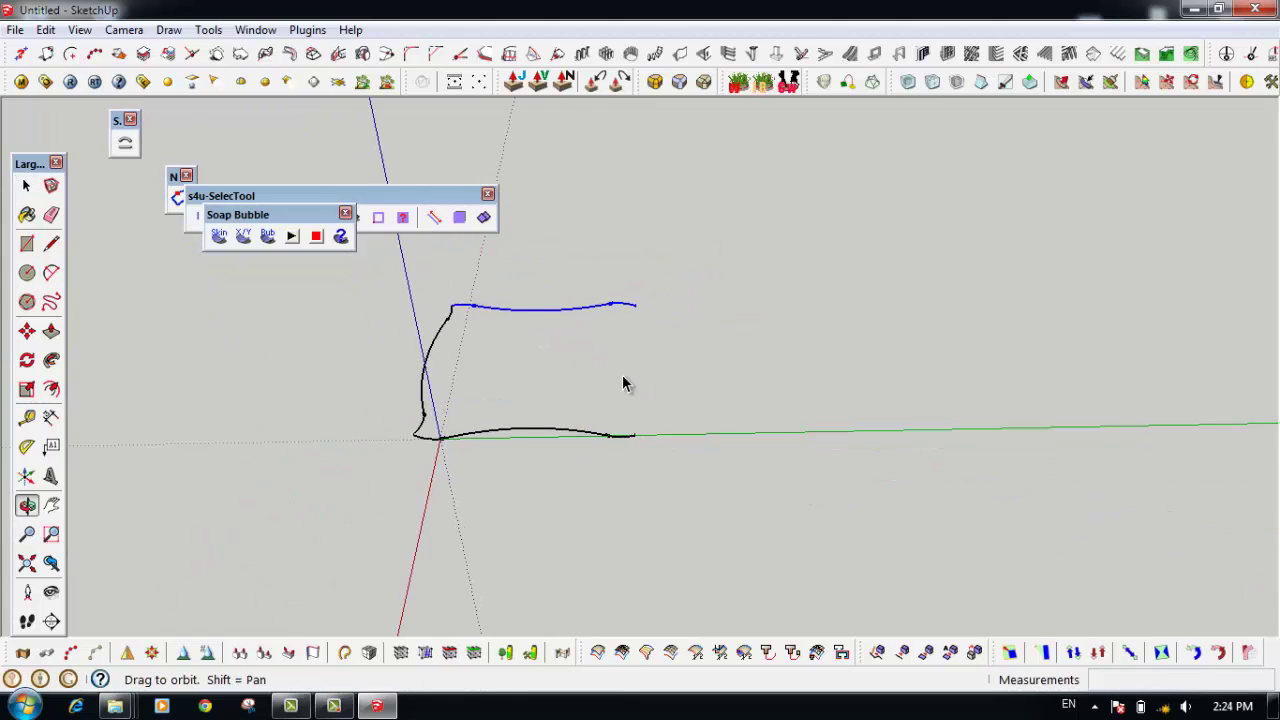
pyautogui.moveTo(366, 263); pyautogui.dragTo(451, 496)
pyautogui.moveTo(449, 492)
pyautogui.mouseDown(button='middle')
pyautogui.moveTo(482, 484)
pyautogui.moveTo(446, 473)
pyautogui.mouseUp(button='middle')
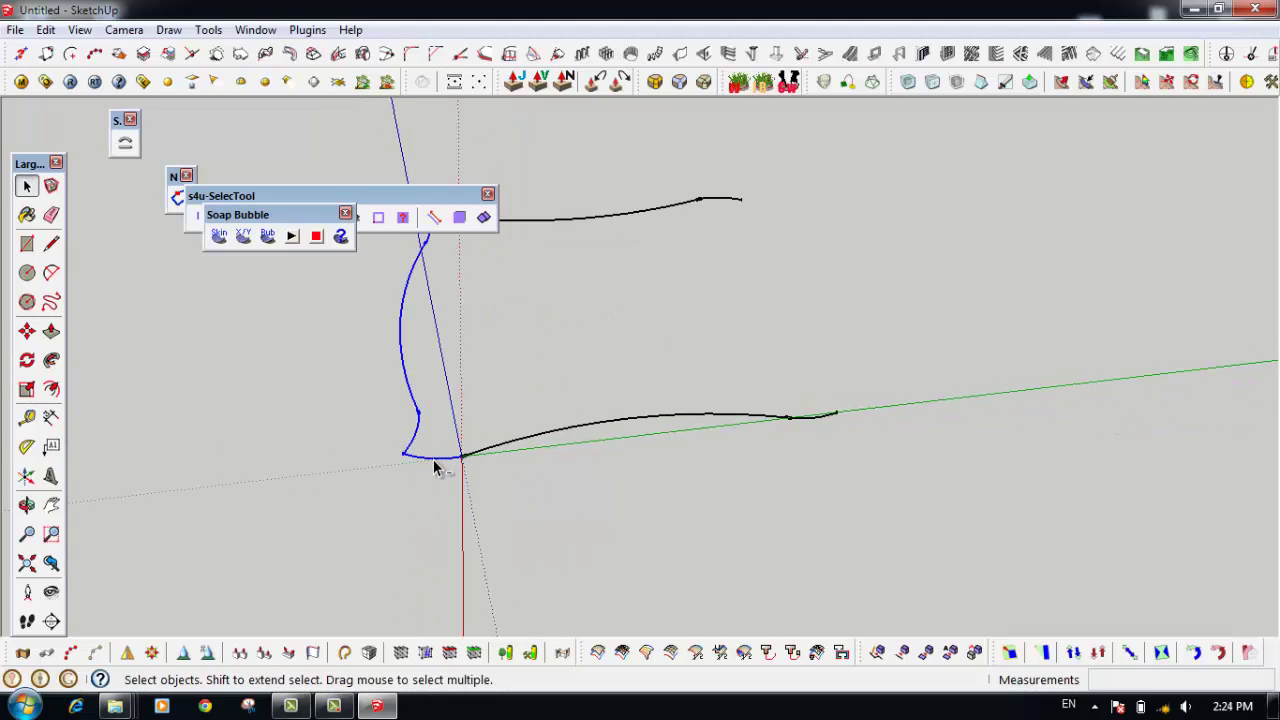
# Copy the upright curve off to the right with Move plus Ctrl
pyautogui.moveTo(430, 457); pyautogui.dragTo(418, 459, button='middle')
pyautogui.press('m')
pyautogui.click(418, 459)
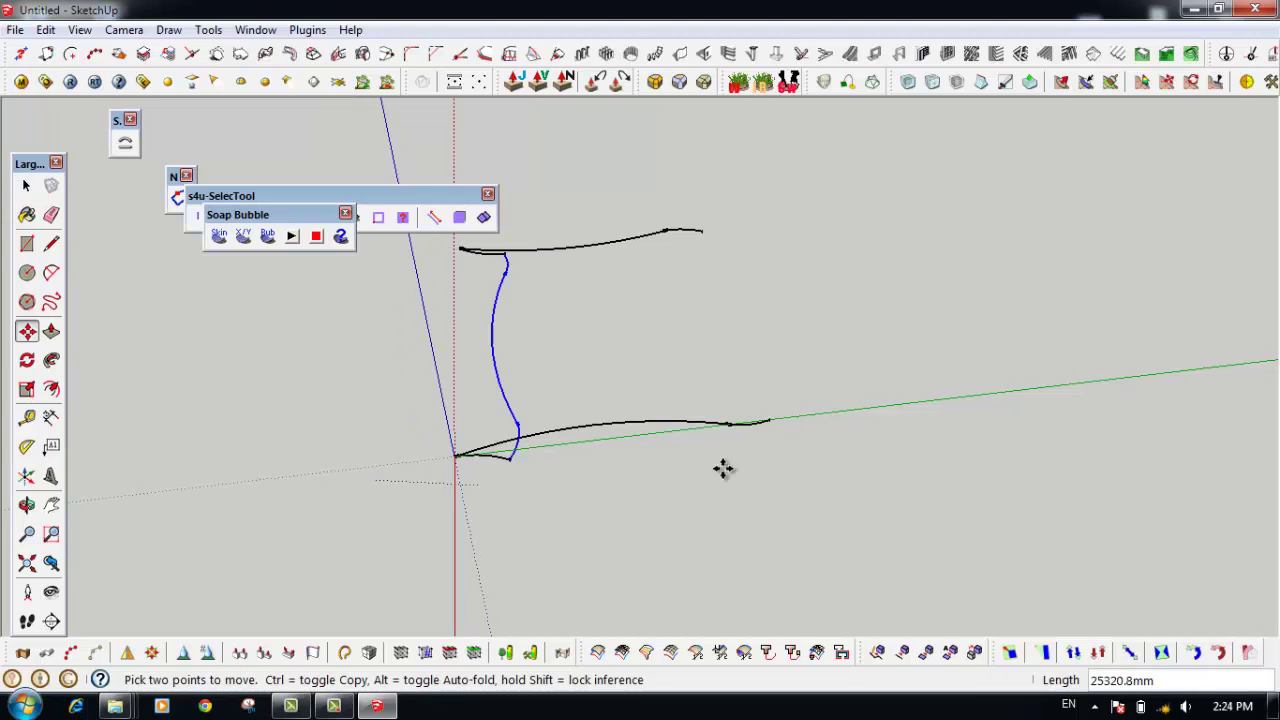
pyautogui.press('ctrl')
pyautogui.click(920, 434)
pyautogui.press('space')
# Move the copied curve onto the bottom curve's far end
pyautogui.moveTo(920, 434)
pyautogui.mouseDown(button='middle')
pyautogui.moveTo(966, 400)
pyautogui.moveTo(930, 425)
pyautogui.mouseUp(button='middle')
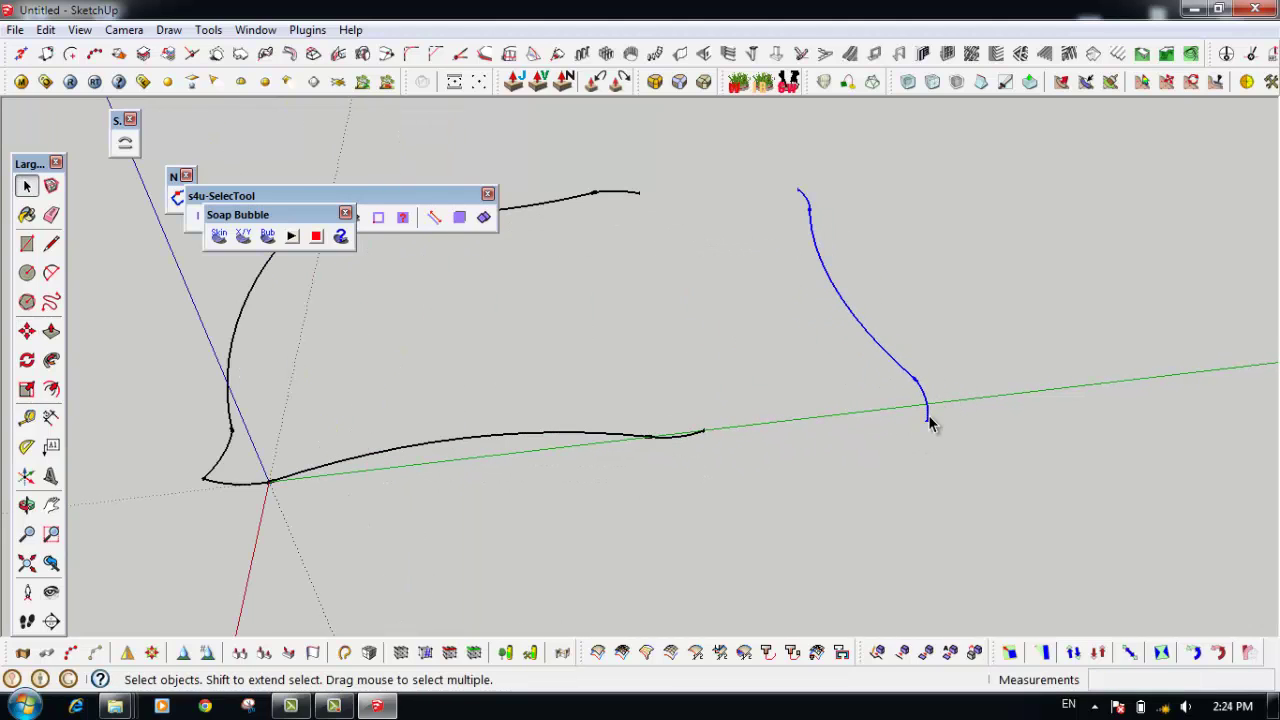
pyautogui.press('m')
pyautogui.click(925, 426)
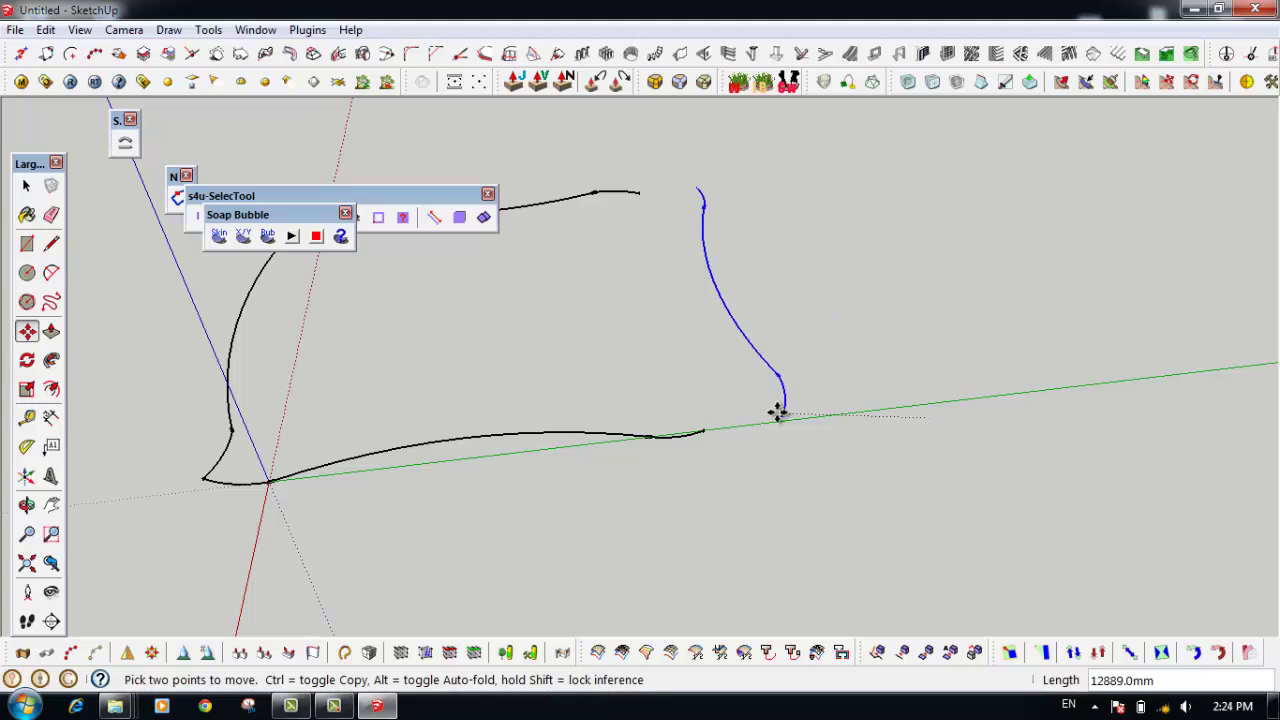
pyautogui.scroll(1, 705, 428)
pyautogui.scroll(2, 700, 432)
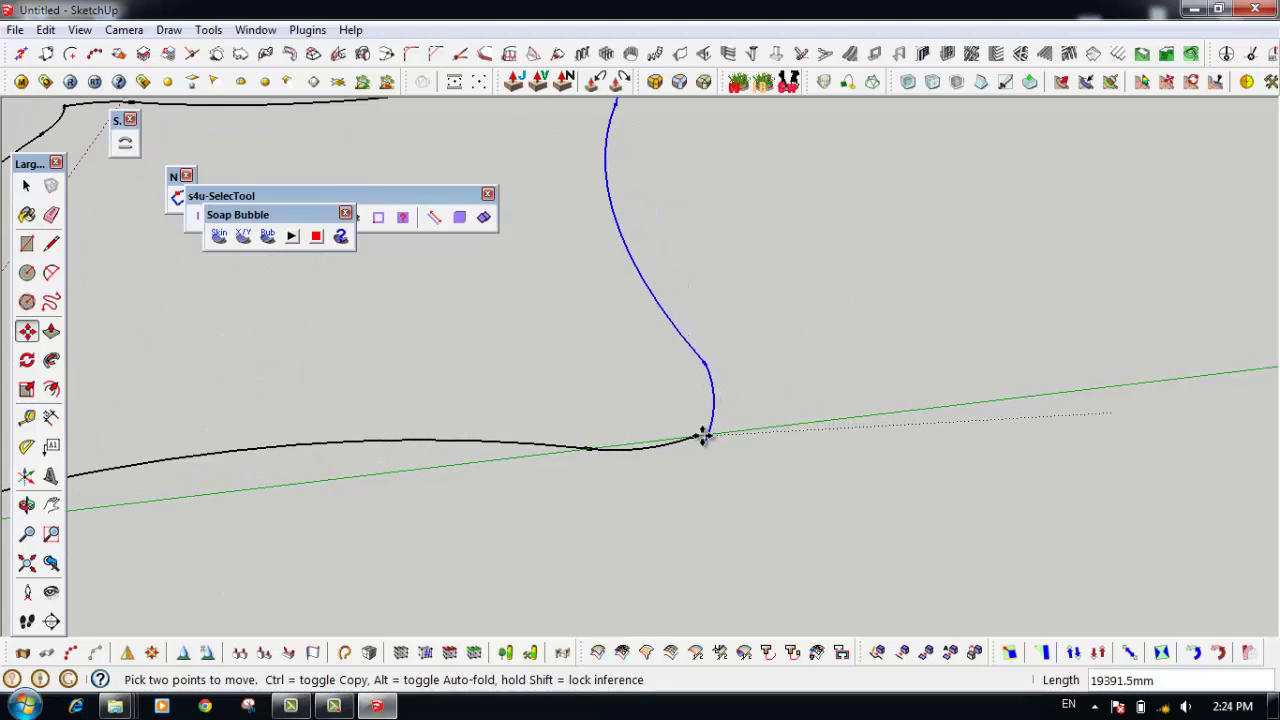
pyautogui.click(693, 436)
pyautogui.scroll(-1, 722, 495)
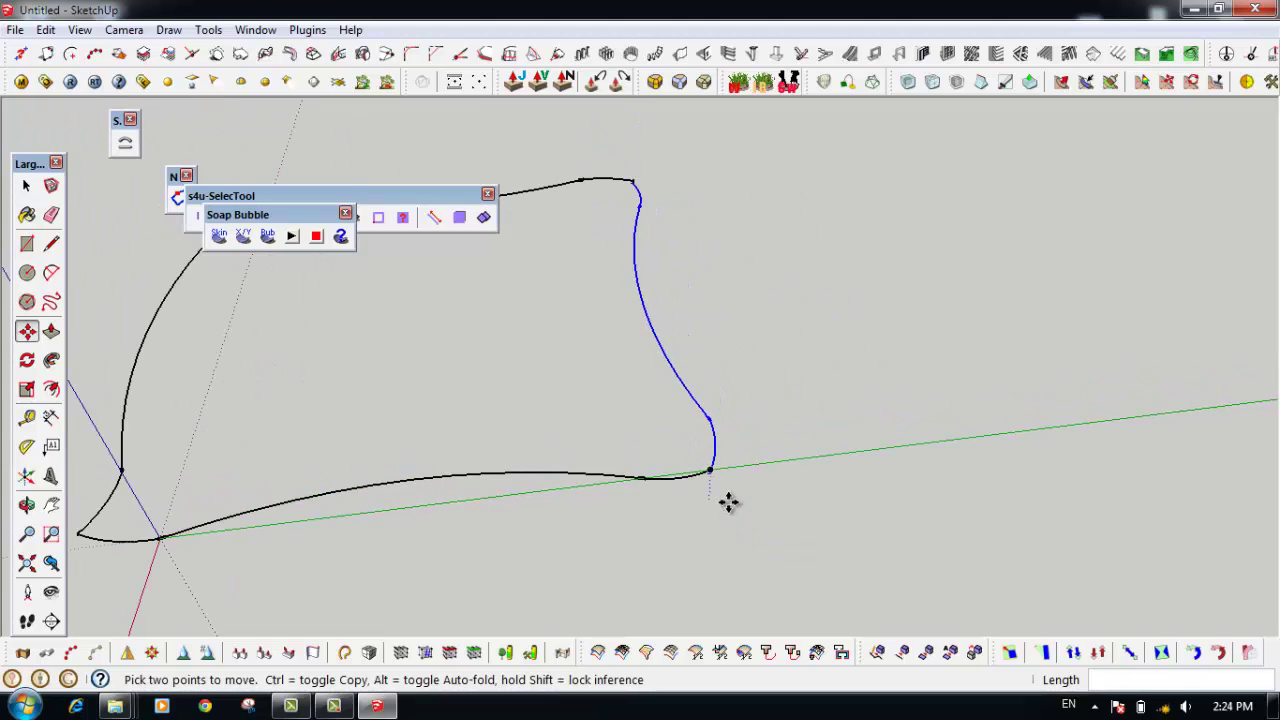
# Snap the copy to the top curve's end, closing the outline, and select all four curves
pyautogui.click(808, 485)
pyautogui.scroll(1, 985, 460)
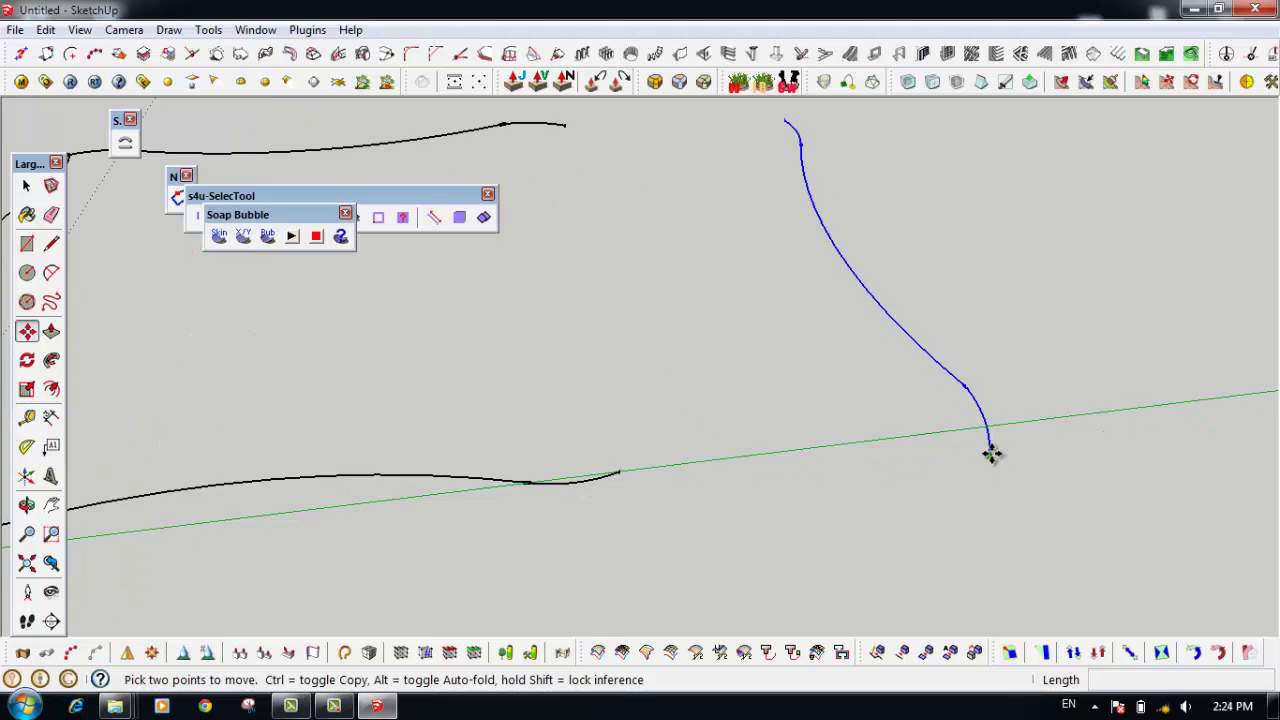
pyautogui.click(617, 466)
pyautogui.scroll(-2, 703, 500)
pyautogui.press('space')
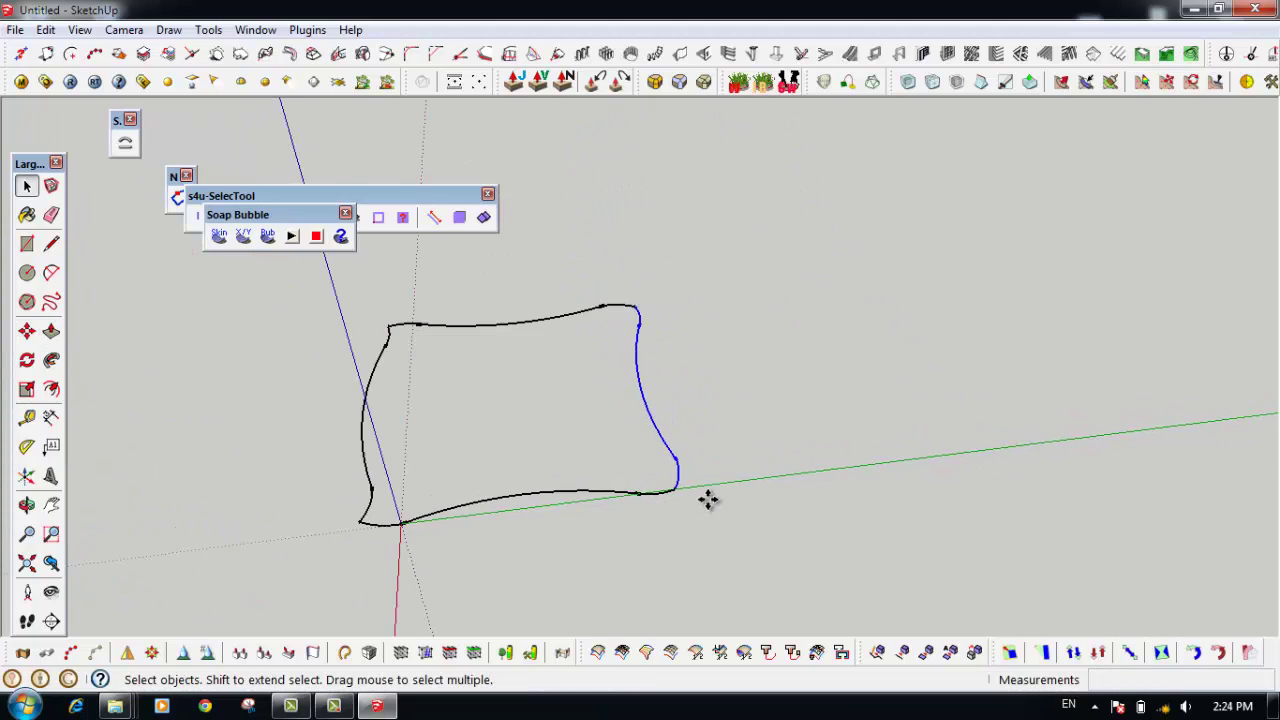
pyautogui.moveTo(337, 303); pyautogui.dragTo(852, 592)
pyautogui.moveTo(852, 592)
pyautogui.mouseDown(button='middle')
pyautogui.moveTo(534, 402)
pyautogui.moveTo(597, 349)
pyautogui.moveTo(834, 286)
pyautogui.moveTo(697, 400)
pyautogui.moveTo(737, 375)
pyautogui.moveTo(706, 369)
pyautogui.mouseUp(button='middle')
# Generate a Soap Bubble skin over the selected outline with 20 divisions
pyautogui.moveTo(290, 217); pyautogui.dragTo(955, 201)
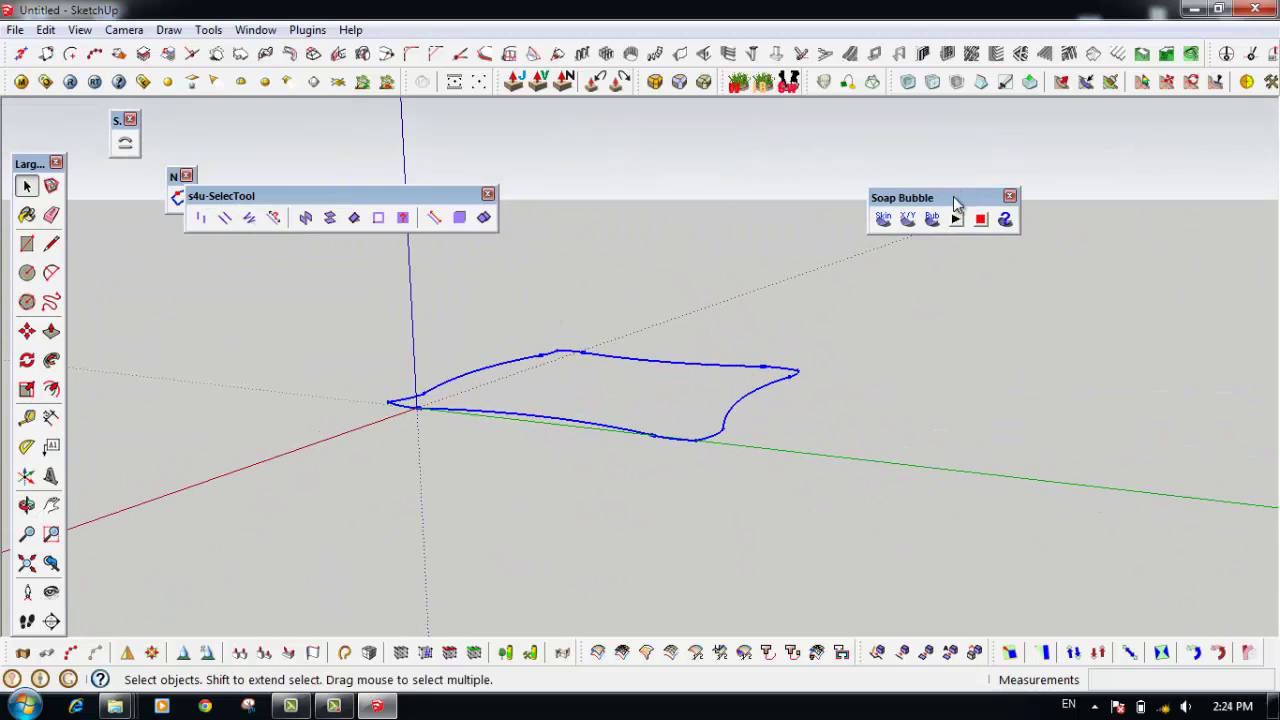
pyautogui.click(883, 219)
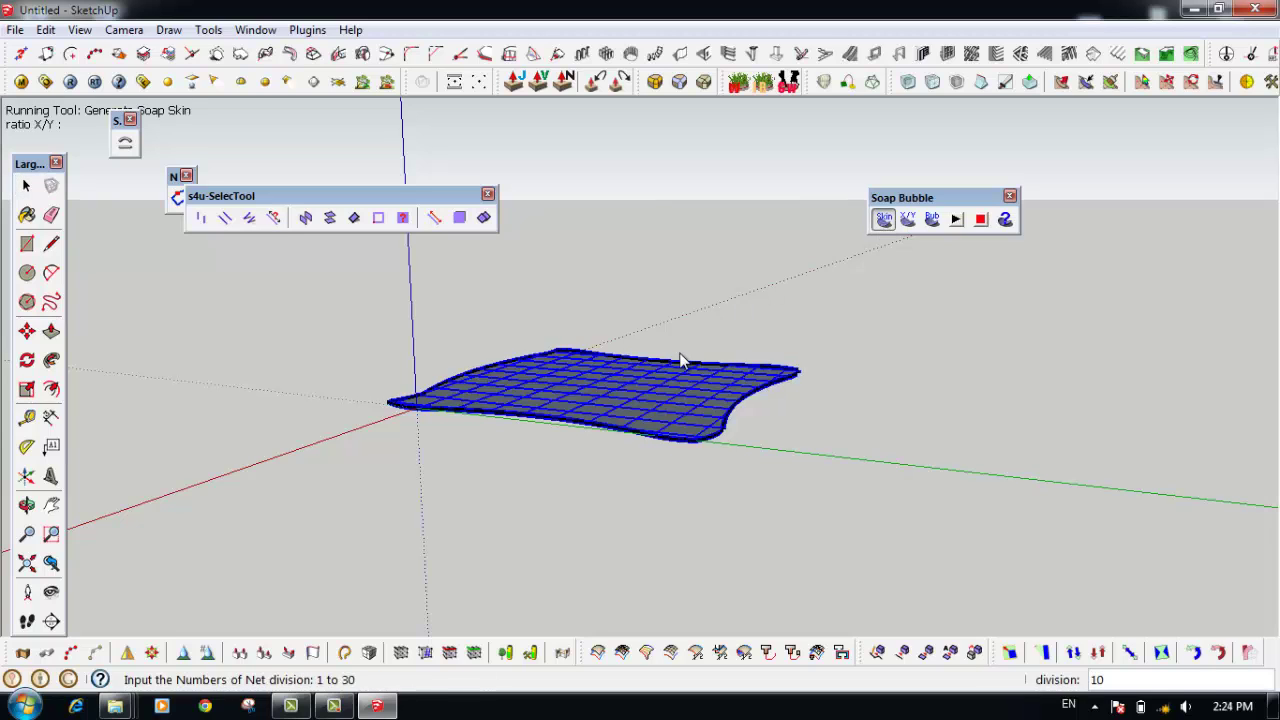
pyautogui.moveTo(680, 360); pyautogui.dragTo(663, 414, button='middle')
pyautogui.write('15')
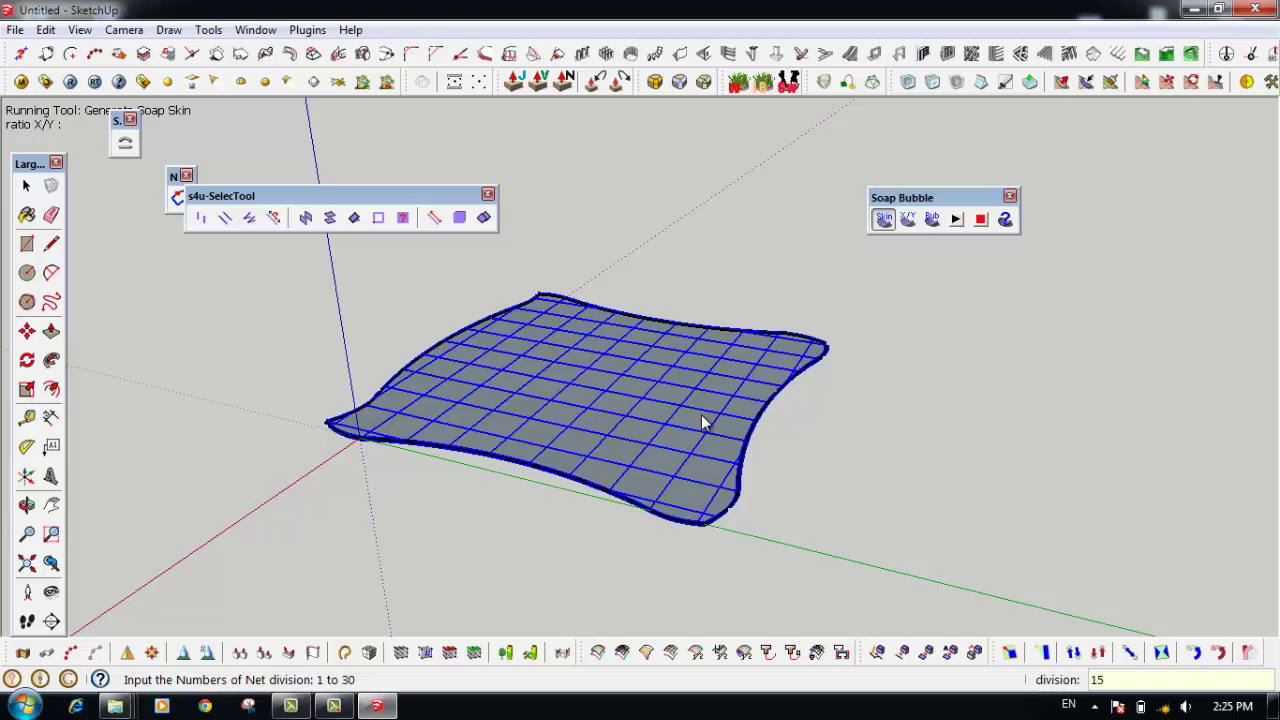
pyautogui.press('Return')
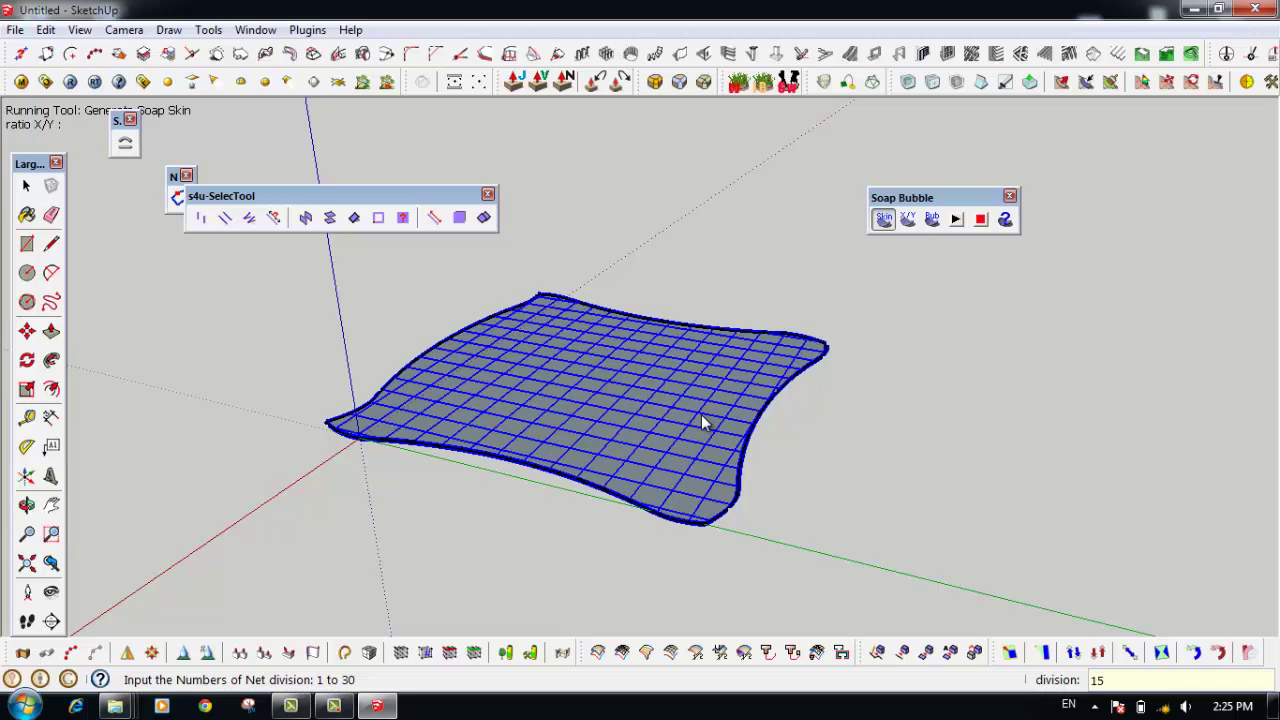
pyautogui.write('20')
pyautogui.press('Return')
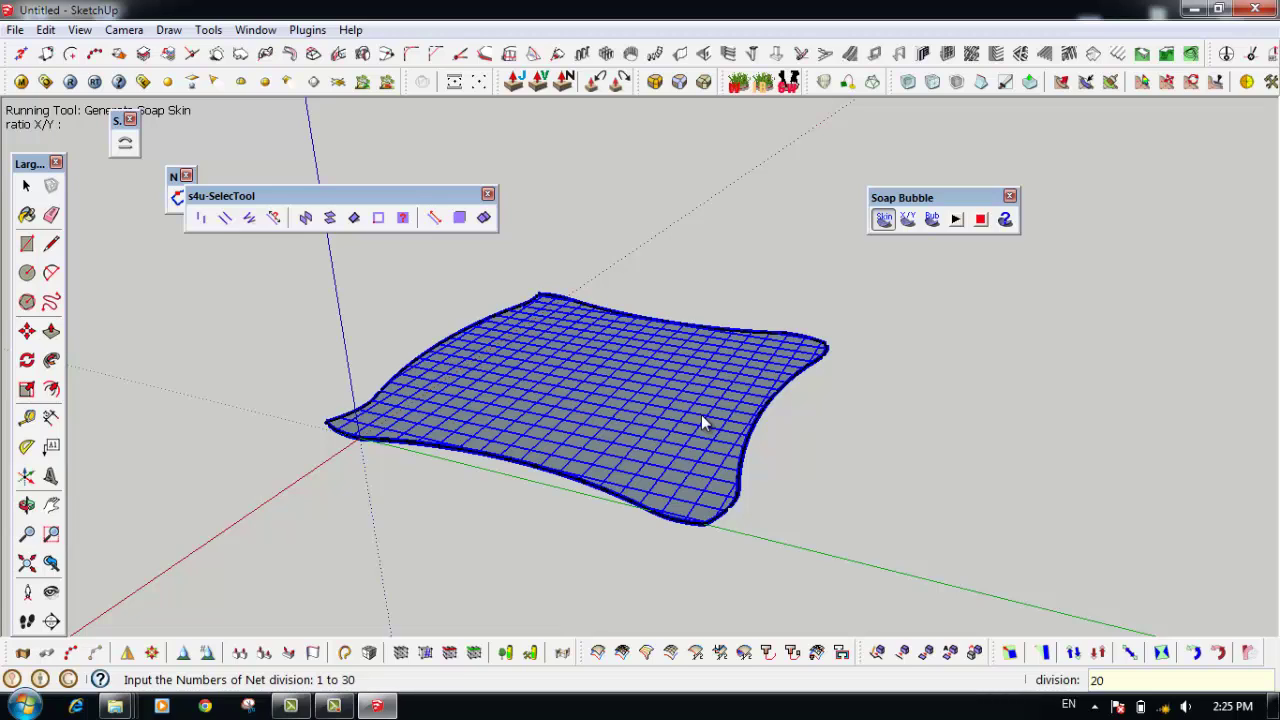
pyautogui.press('Return')
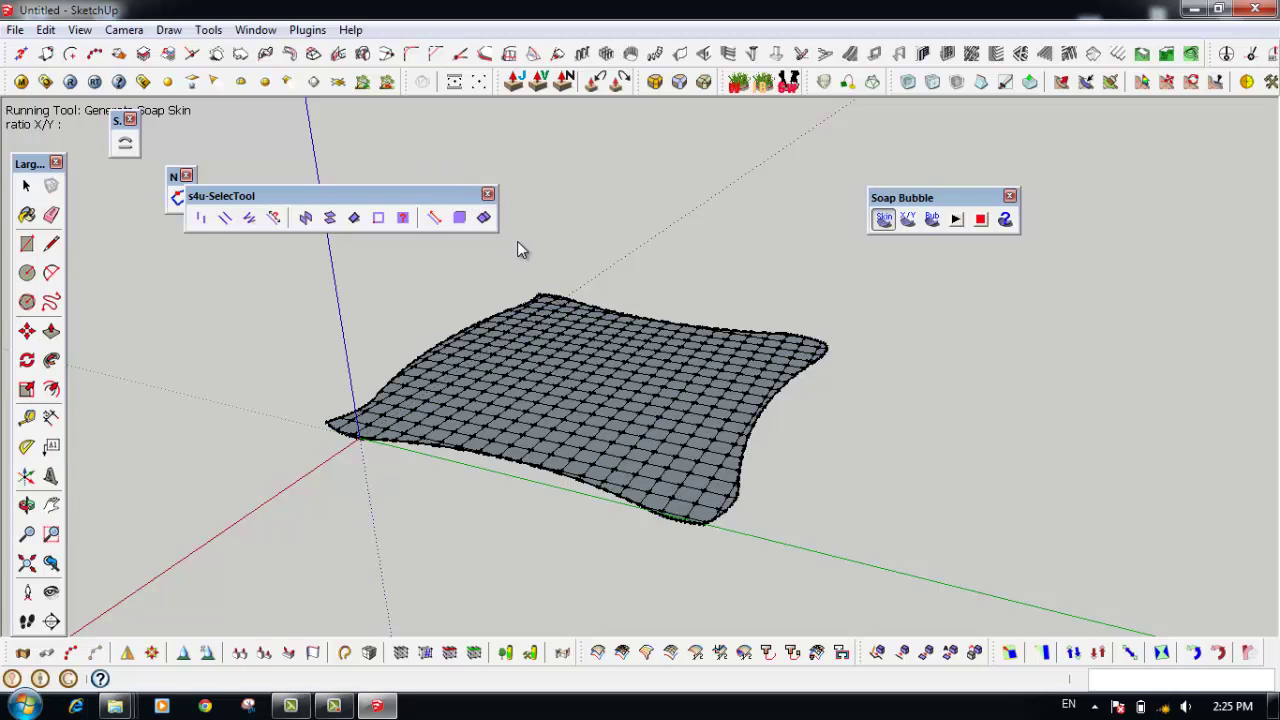
# Orbit around the new mesh and browse the tools list without choosing anything
pyautogui.moveTo(555, 397)
pyautogui.mouseDown(button='middle')
pyautogui.moveTo(729, 395)
pyautogui.moveTo(600, 258)
pyautogui.moveTo(600, 416)
pyautogui.mouseUp(button='middle')
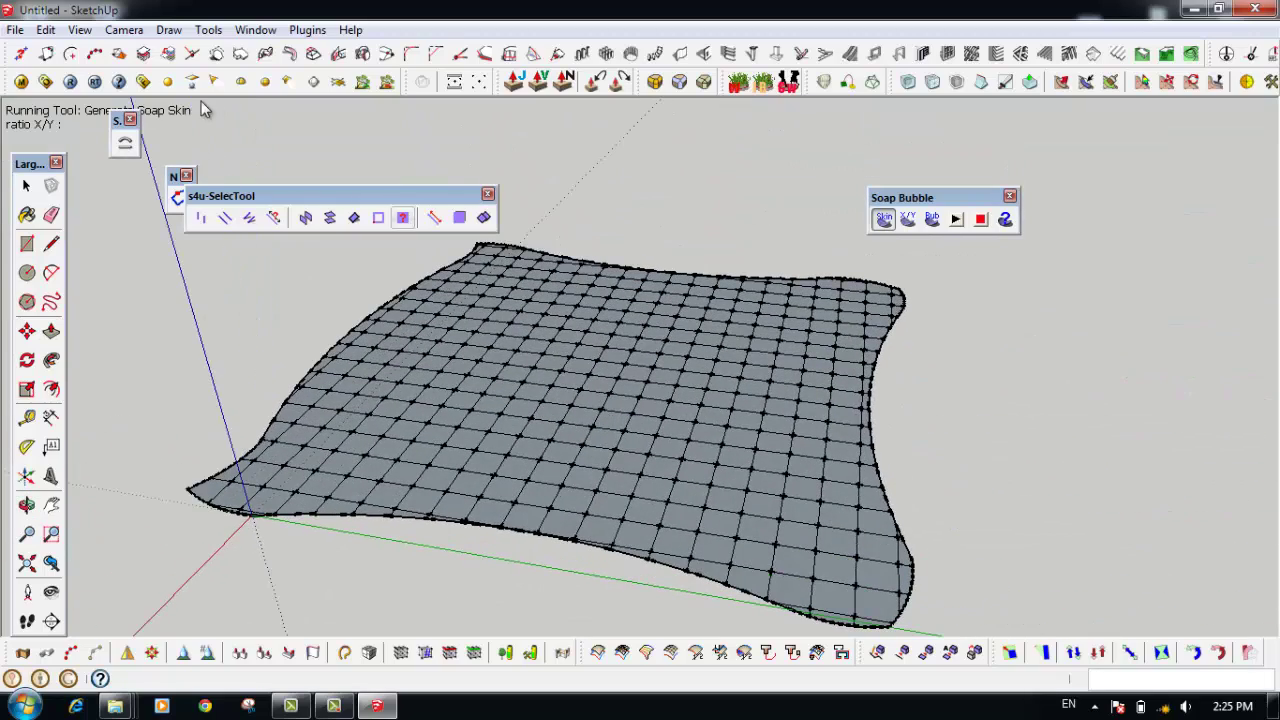
pyautogui.click(168, 30)
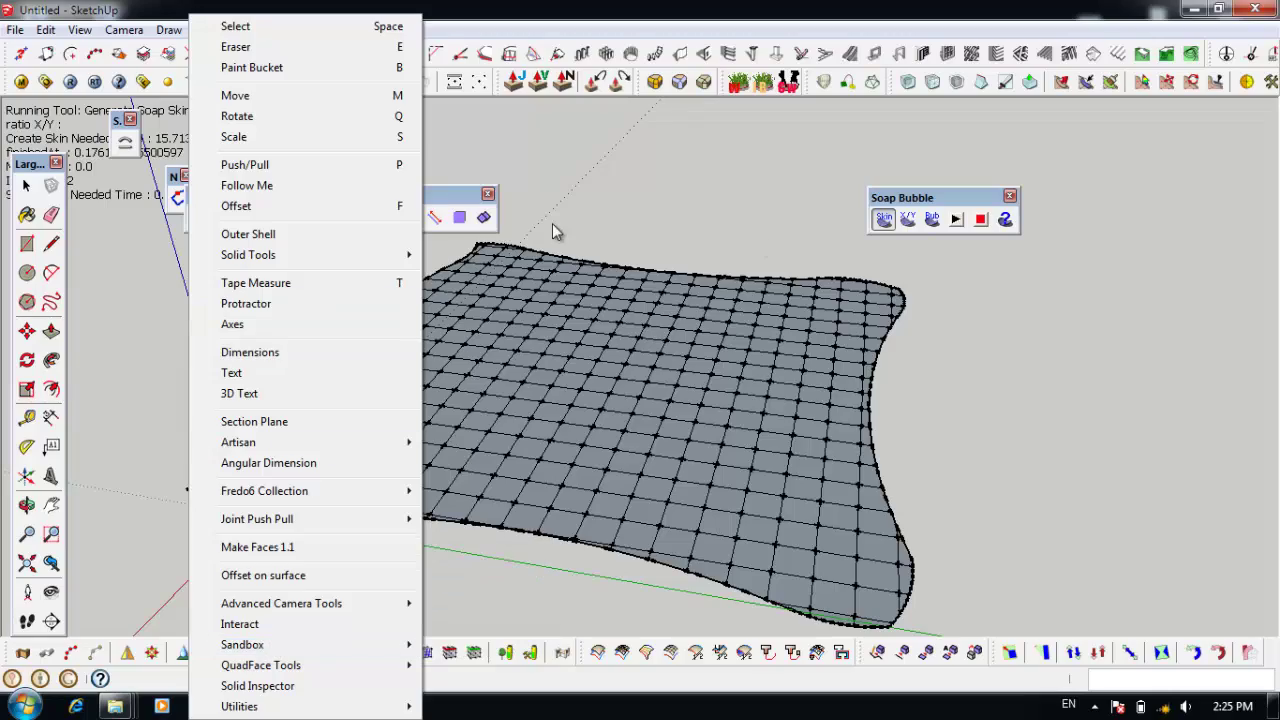
pyautogui.click(651, 380)
pyautogui.moveTo(651, 380); pyautogui.dragTo(503, 403, button='middle')
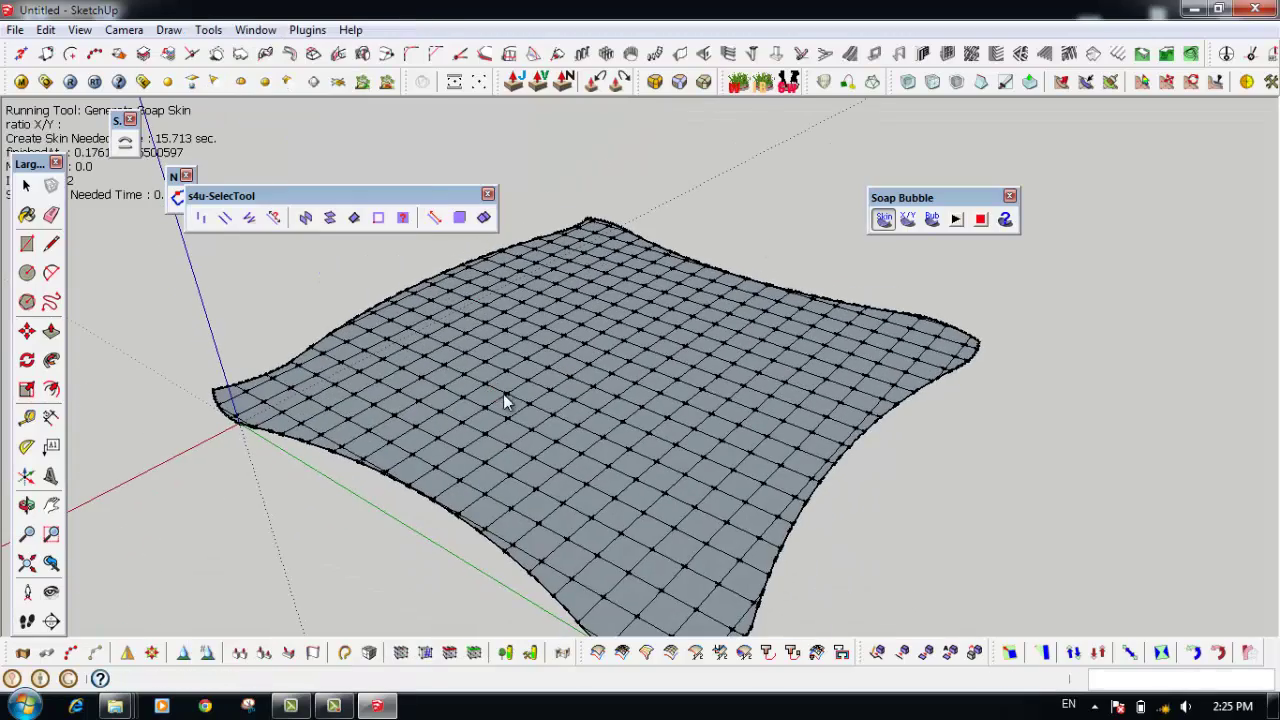
# Select the skin surface and orbit to a new viewing angle
pyautogui.click(586, 434)
pyautogui.moveTo(632, 383); pyautogui.dragTo(660, 410)
pyautogui.press('space')
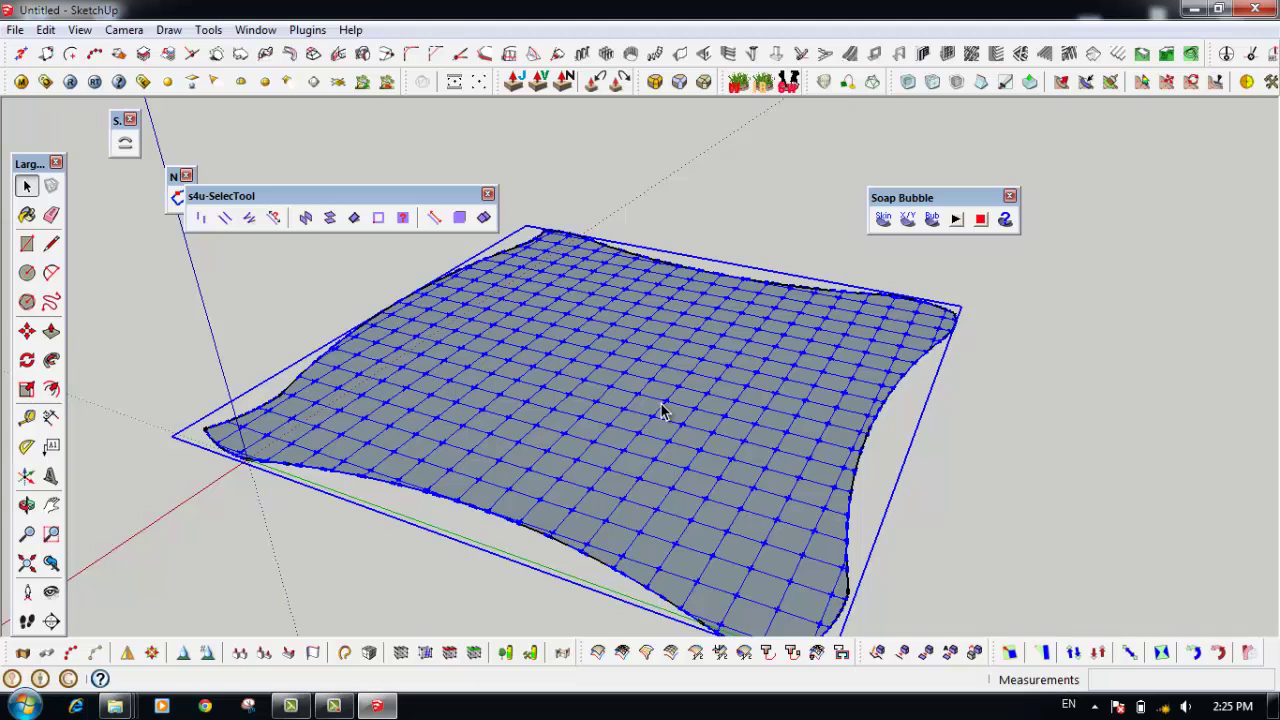
pyautogui.moveTo(660, 410); pyautogui.dragTo(703, 389, button='middle')
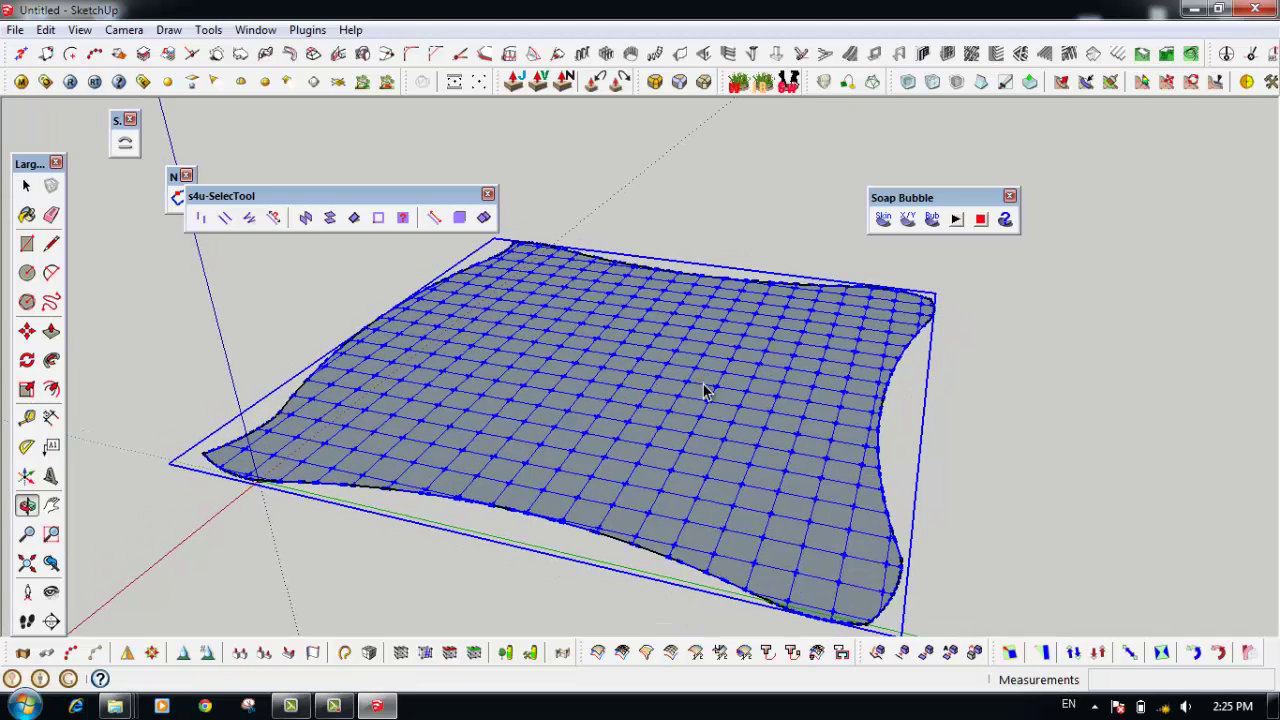
# Uncheck Profiles and Endpoints in the Styles edge settings, then close Styles
pyautogui.click(255, 30)
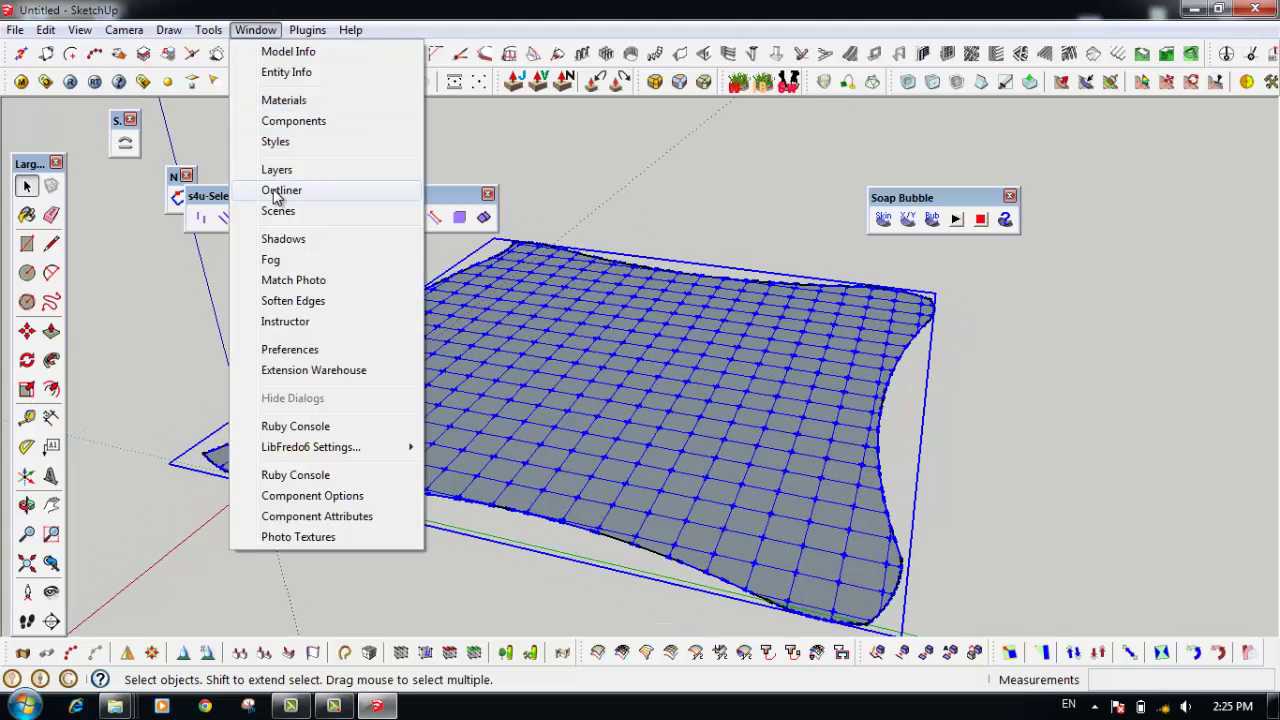
pyautogui.click(272, 142)
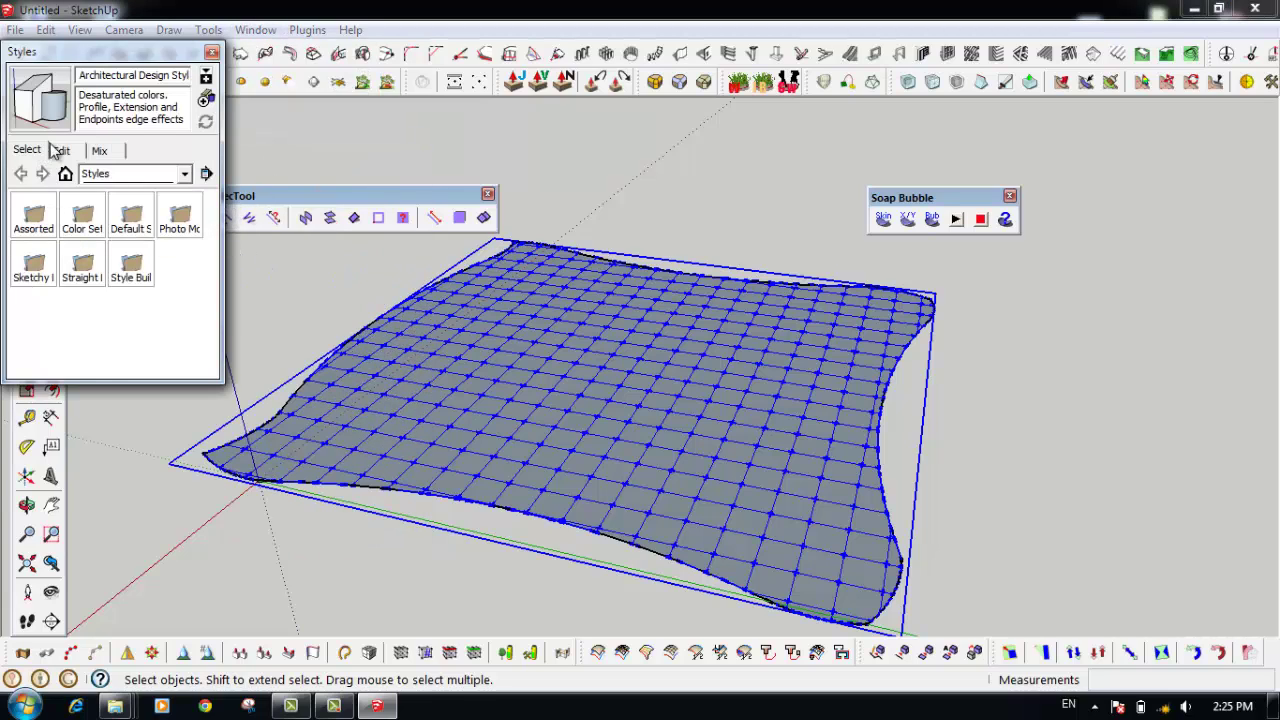
pyautogui.click(56, 150)
pyautogui.click(21, 241)
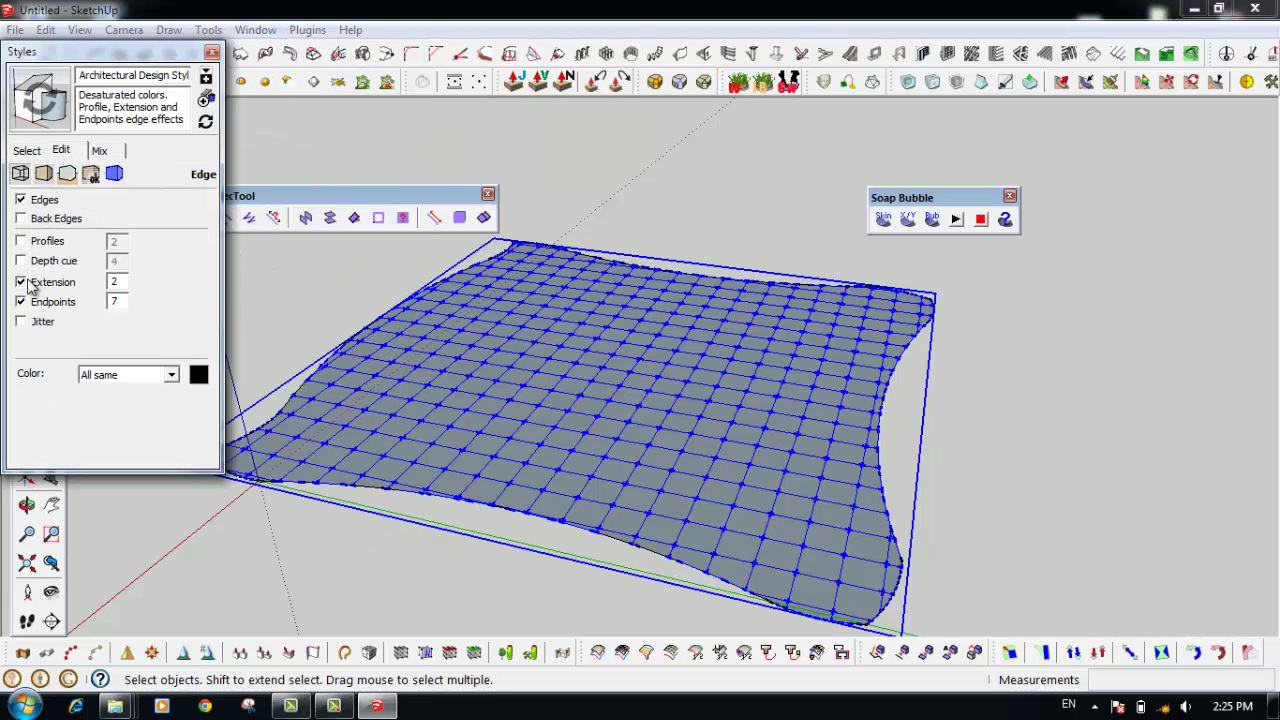
pyautogui.click(21, 302)
pyautogui.click(211, 53)
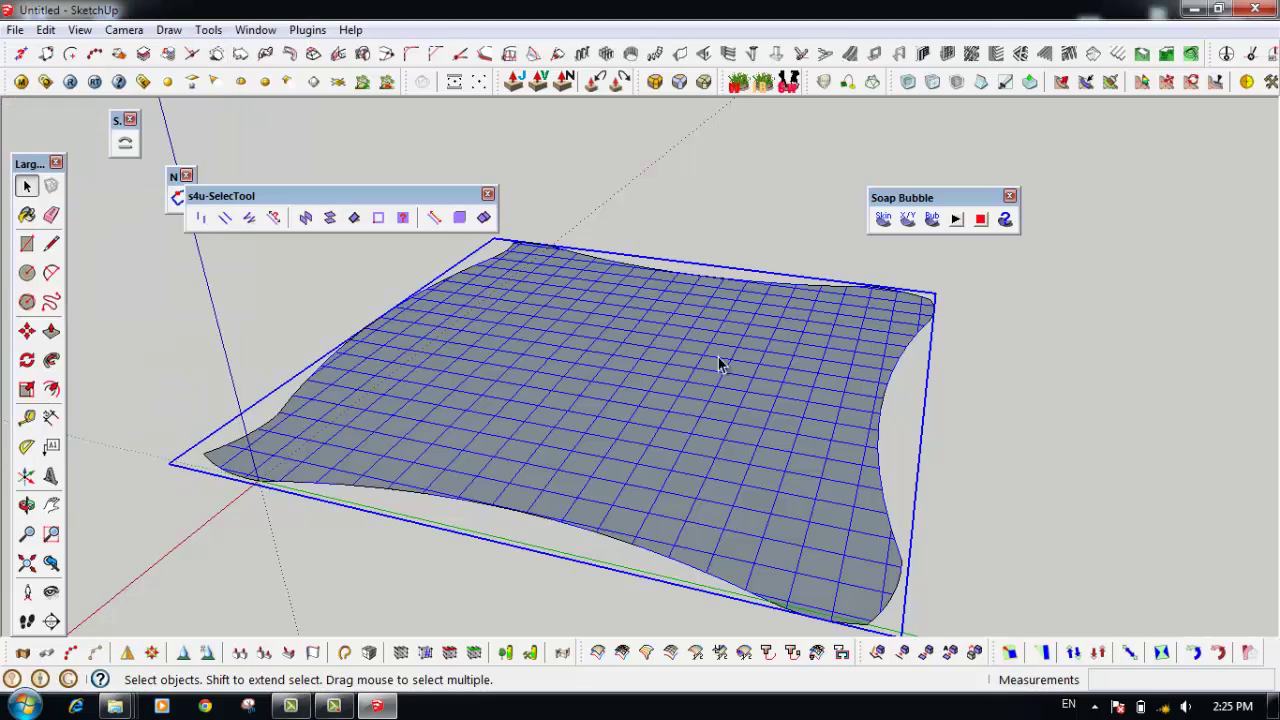
pyautogui.click(1068, 457)
pyautogui.moveTo(1068, 457)
pyautogui.mouseDown(button='middle')
pyautogui.moveTo(686, 438)
pyautogui.moveTo(858, 422)
pyautogui.moveTo(903, 374)
pyautogui.moveTo(831, 375)
pyautogui.mouseUp(button='middle')
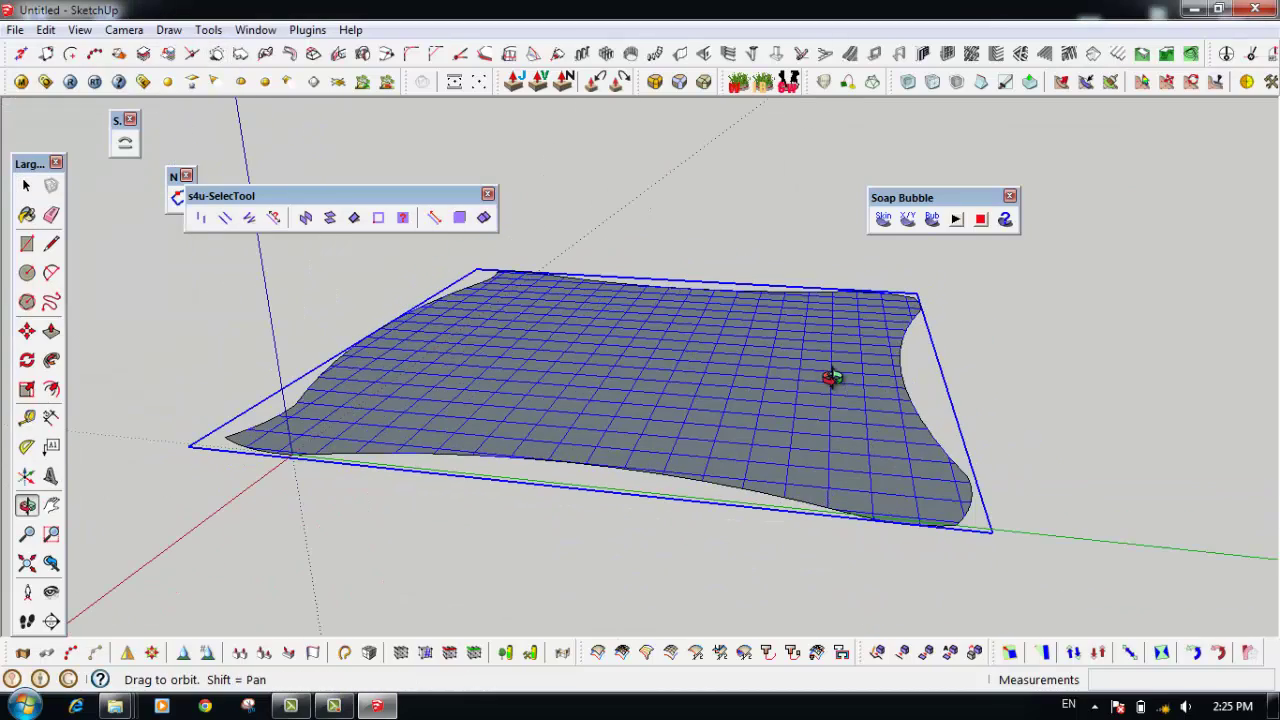
# Inflate the mesh with Soap Bubble 'Bub' at pressure -5.0, then orbit and select the dome
pyautogui.click(932, 222)
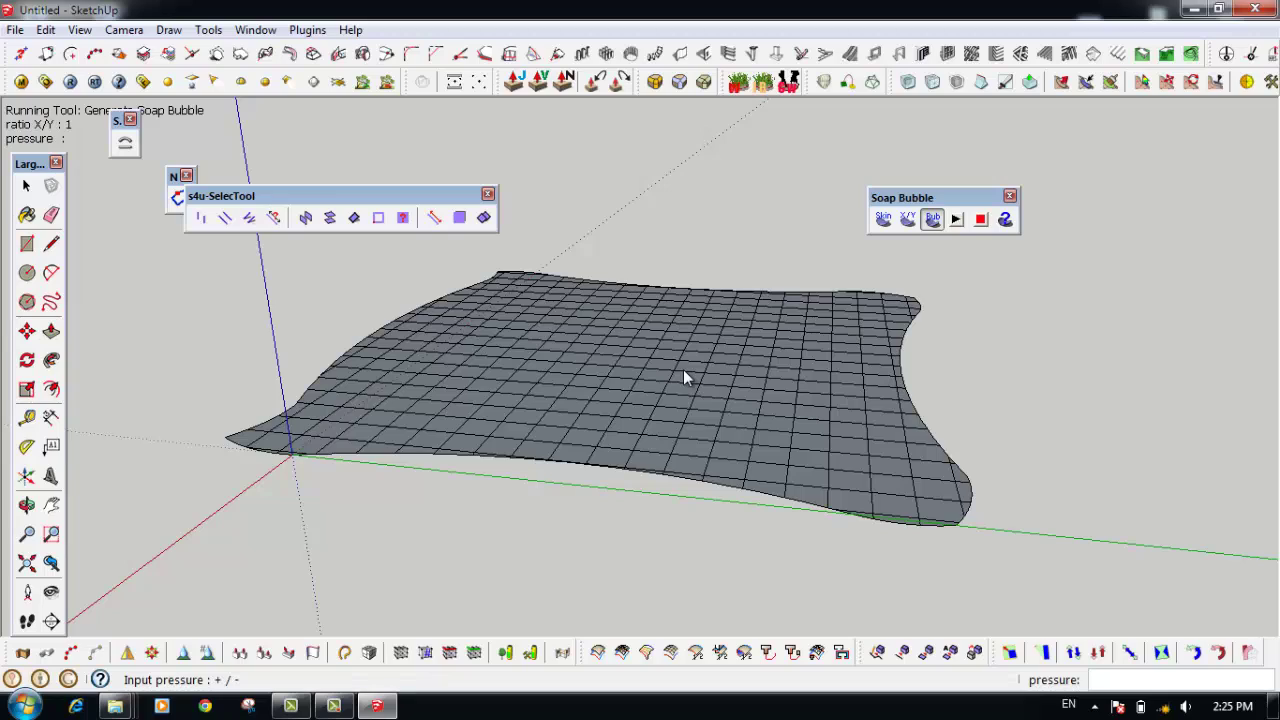
pyautogui.write('20')
pyautogui.press('Return')
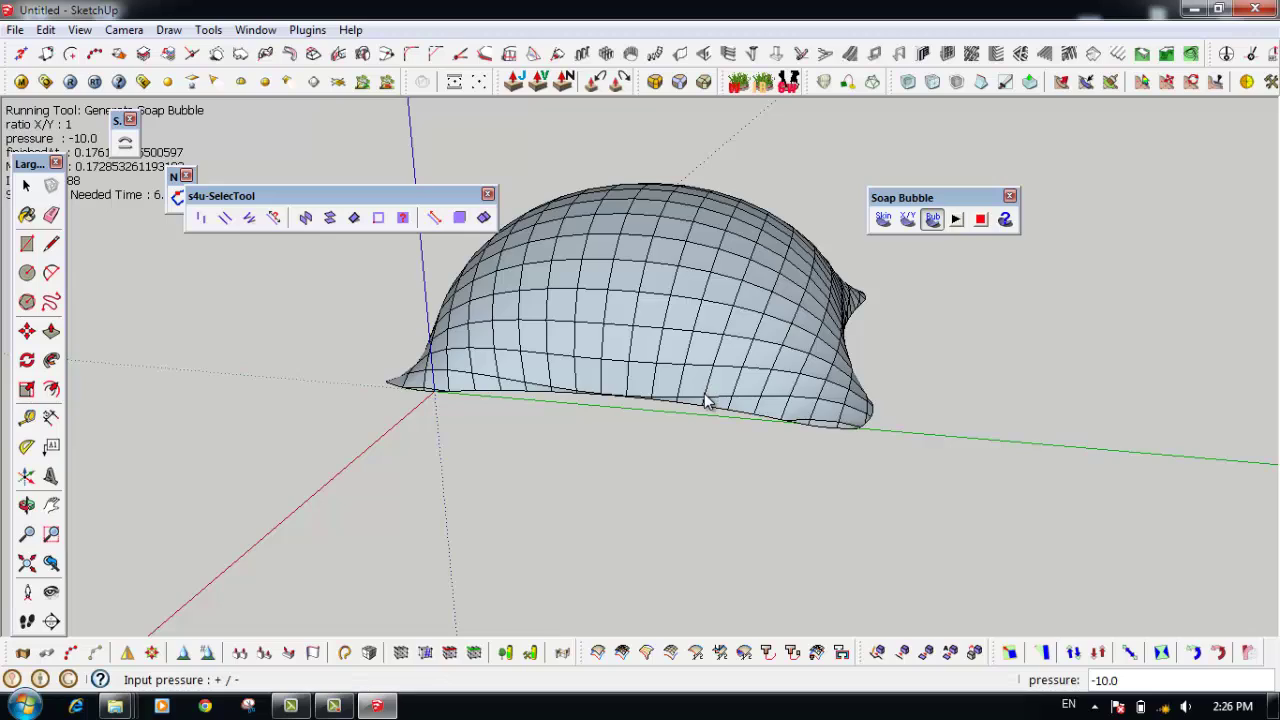
pyautogui.moveTo(705, 400); pyautogui.dragTo(708, 425, button='middle')
pyautogui.write('-5')
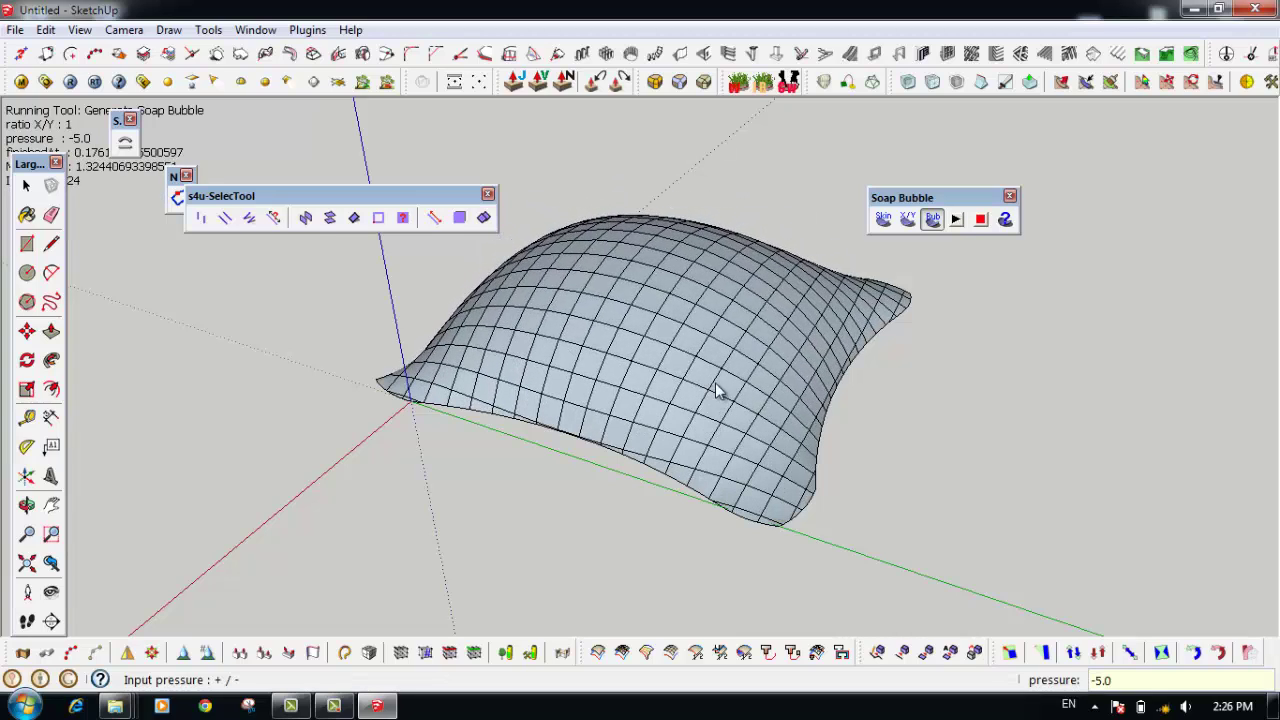
pyautogui.moveTo(754, 400)
pyautogui.mouseDown(button='middle')
pyautogui.moveTo(532, 196)
pyautogui.moveTo(814, 443)
pyautogui.mouseUp(button='middle')
pyautogui.click(657, 373)
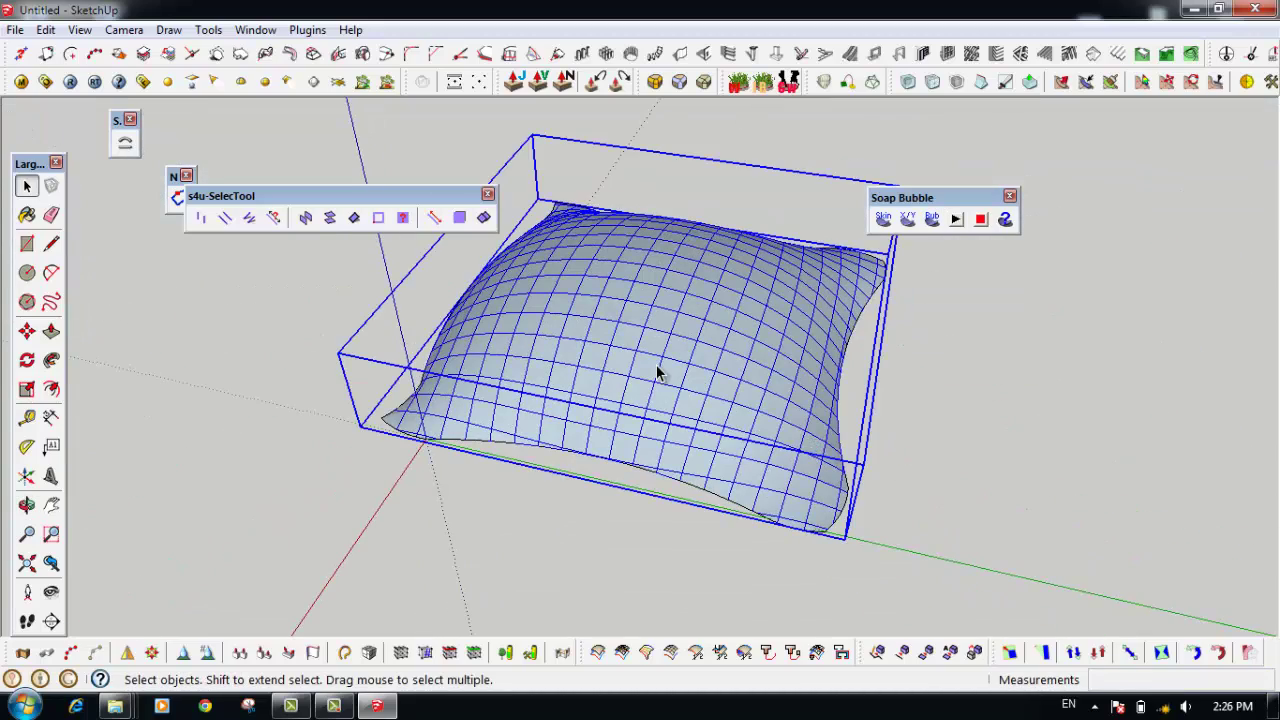
# Mirror the selected bubble across a two-point line to create a flipped copy
pyautogui.moveTo(657, 373)
pyautogui.mouseDown(button='middle')
pyautogui.moveTo(729, 334)
pyautogui.moveTo(462, 452)
pyautogui.mouseUp(button='middle')
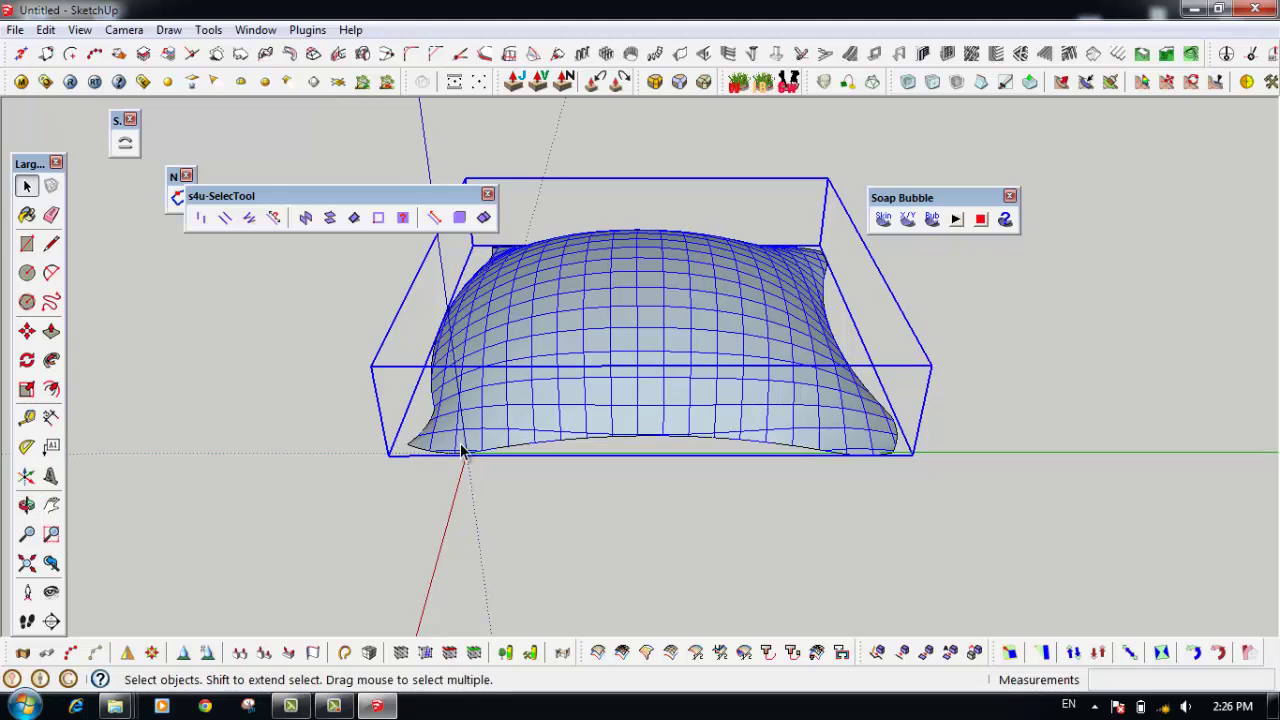
pyautogui.click(127, 652)
pyautogui.click(406, 446)
pyautogui.click(276, 438)
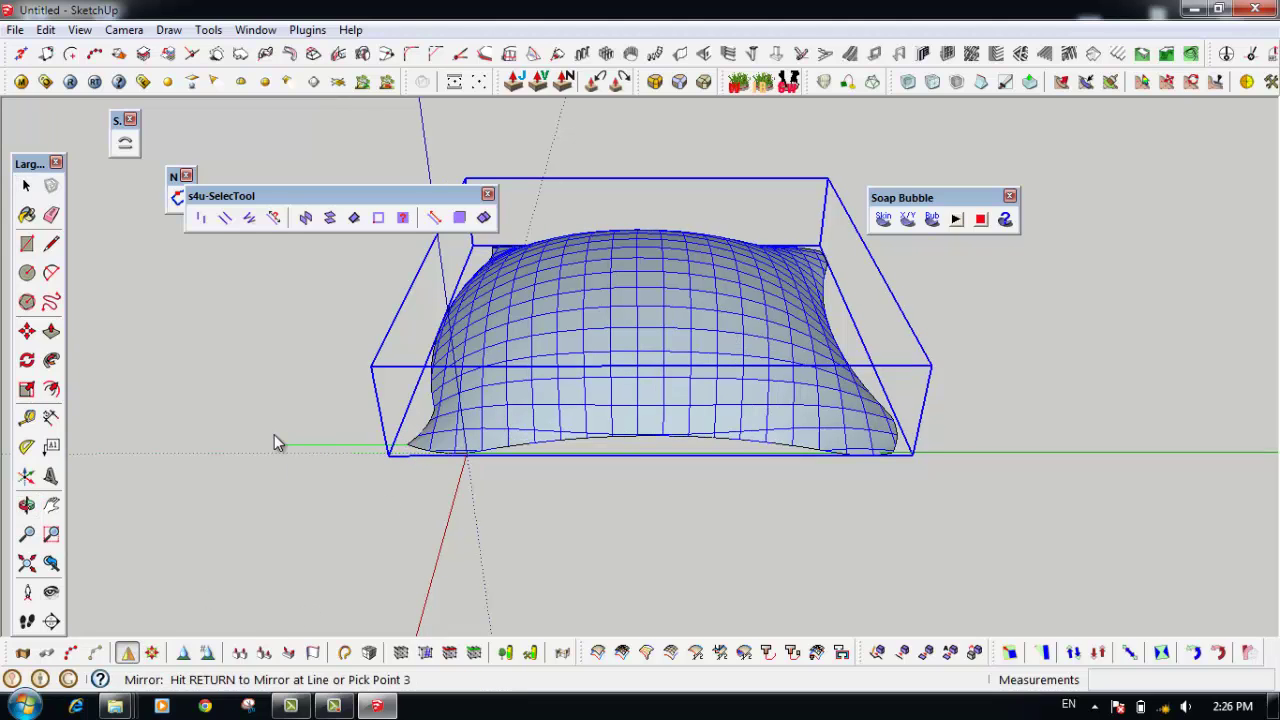
pyautogui.press('Return')
pyautogui.moveTo(477, 465); pyautogui.dragTo(443, 292, button='middle')
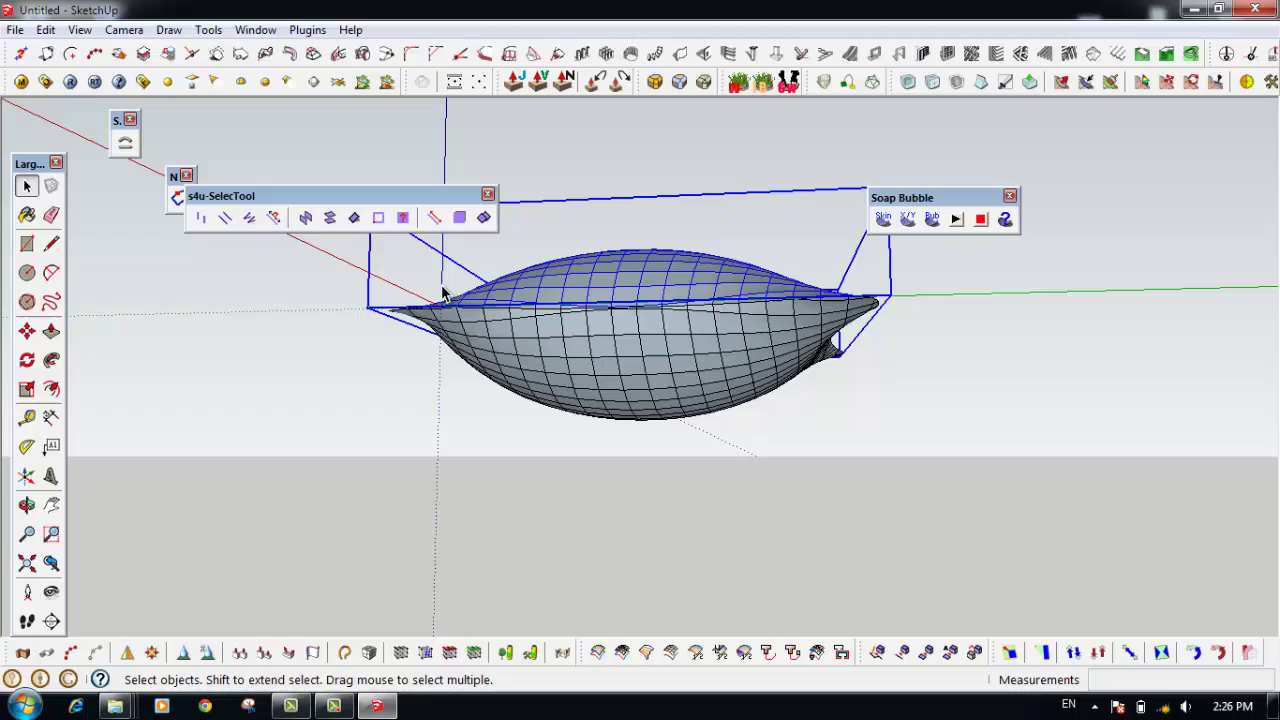
# Orbit around the bubble, selecting and deselecting its surface to inspect it
pyautogui.click(797, 466)
pyautogui.moveTo(797, 466)
pyautogui.mouseDown(button='middle')
pyautogui.moveTo(614, 429)
pyautogui.moveTo(180, 522)
pyautogui.moveTo(437, 366)
pyautogui.moveTo(846, 375)
pyautogui.moveTo(863, 483)
pyautogui.moveTo(834, 534)
pyautogui.moveTo(806, 551)
pyautogui.moveTo(728, 575)
pyautogui.moveTo(823, 457)
pyautogui.moveTo(542, 508)
pyautogui.mouseUp(button='middle')
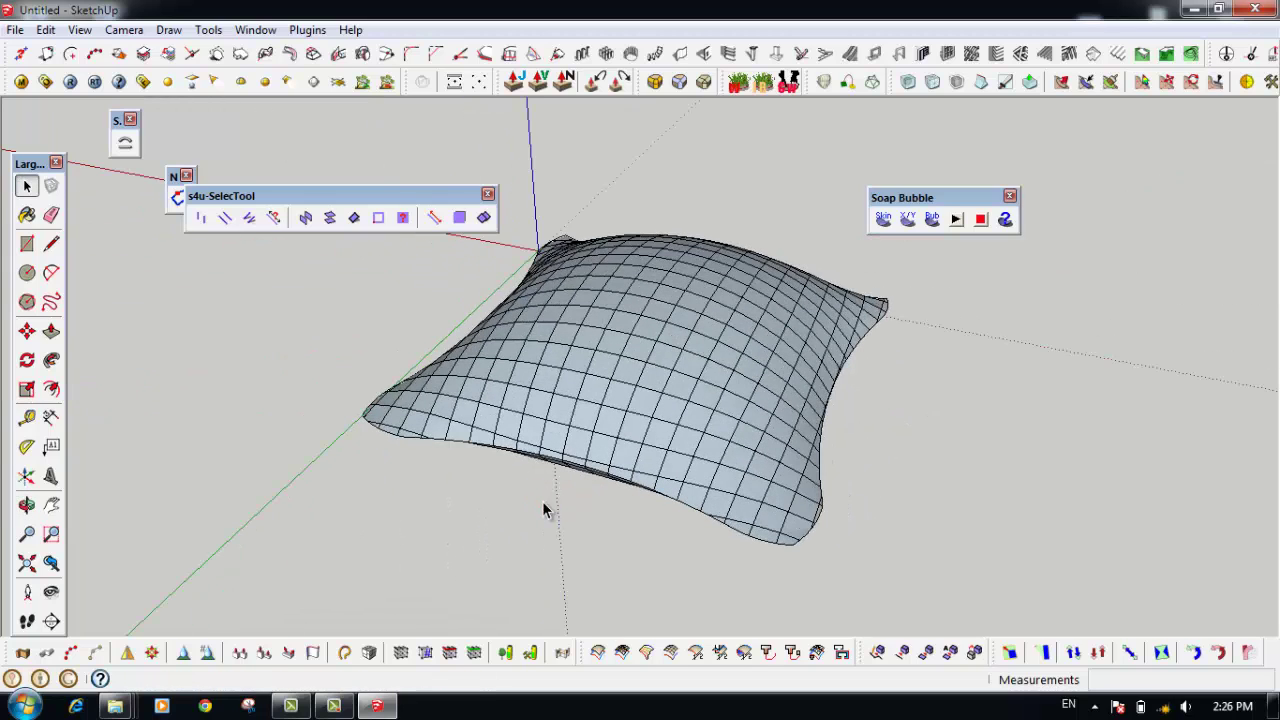
pyautogui.click(636, 364)
pyautogui.click(913, 449)
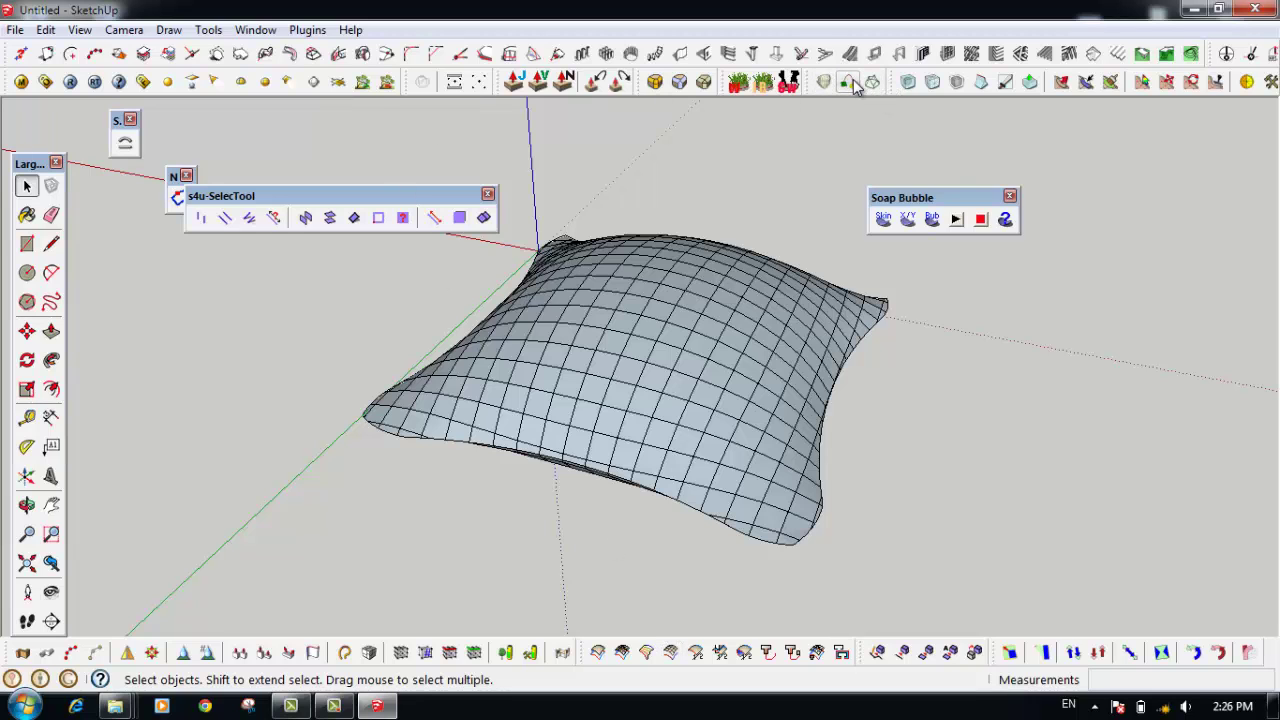
pyautogui.moveTo(735, 258); pyautogui.dragTo(552, 189, button='middle')
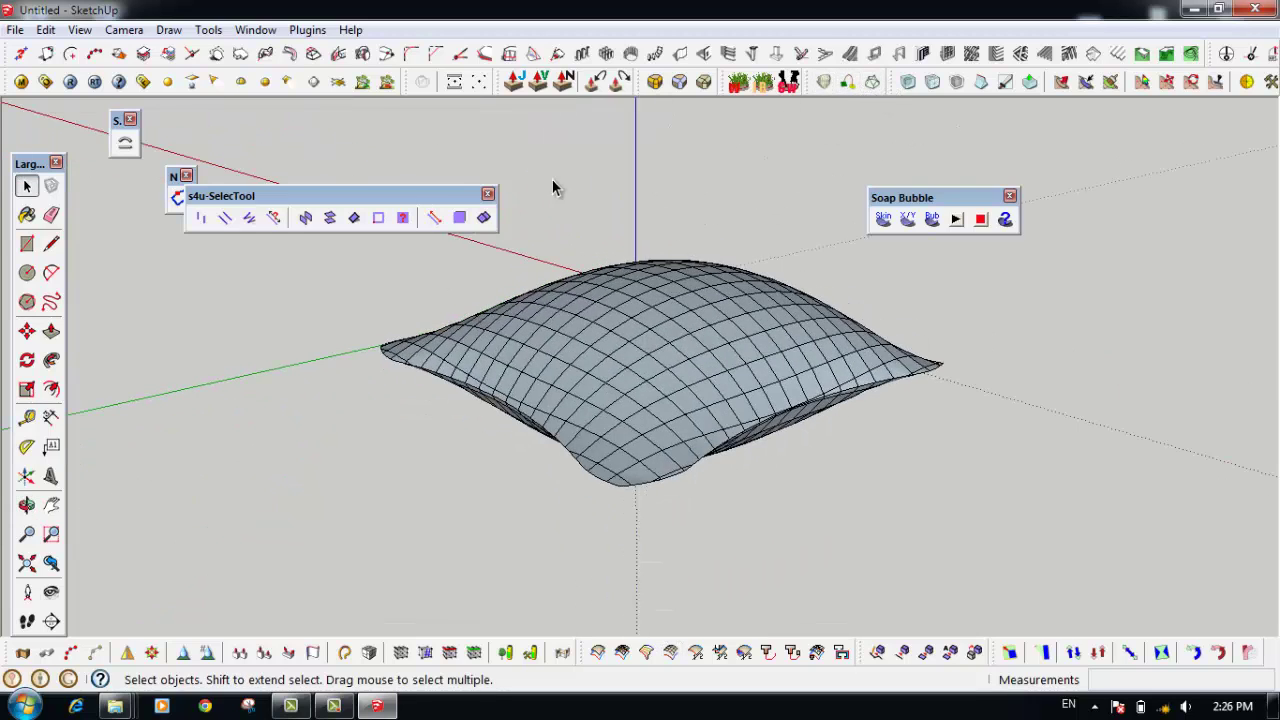
pyautogui.click(614, 405)
pyautogui.moveTo(614, 405)
pyautogui.mouseDown(button='middle')
pyautogui.moveTo(686, 366)
pyautogui.moveTo(825, 440)
pyautogui.moveTo(694, 420)
pyautogui.moveTo(1131, 380)
pyautogui.moveTo(963, 543)
pyautogui.moveTo(740, 412)
pyautogui.mouseUp(button='middle')
pyautogui.click(740, 413)
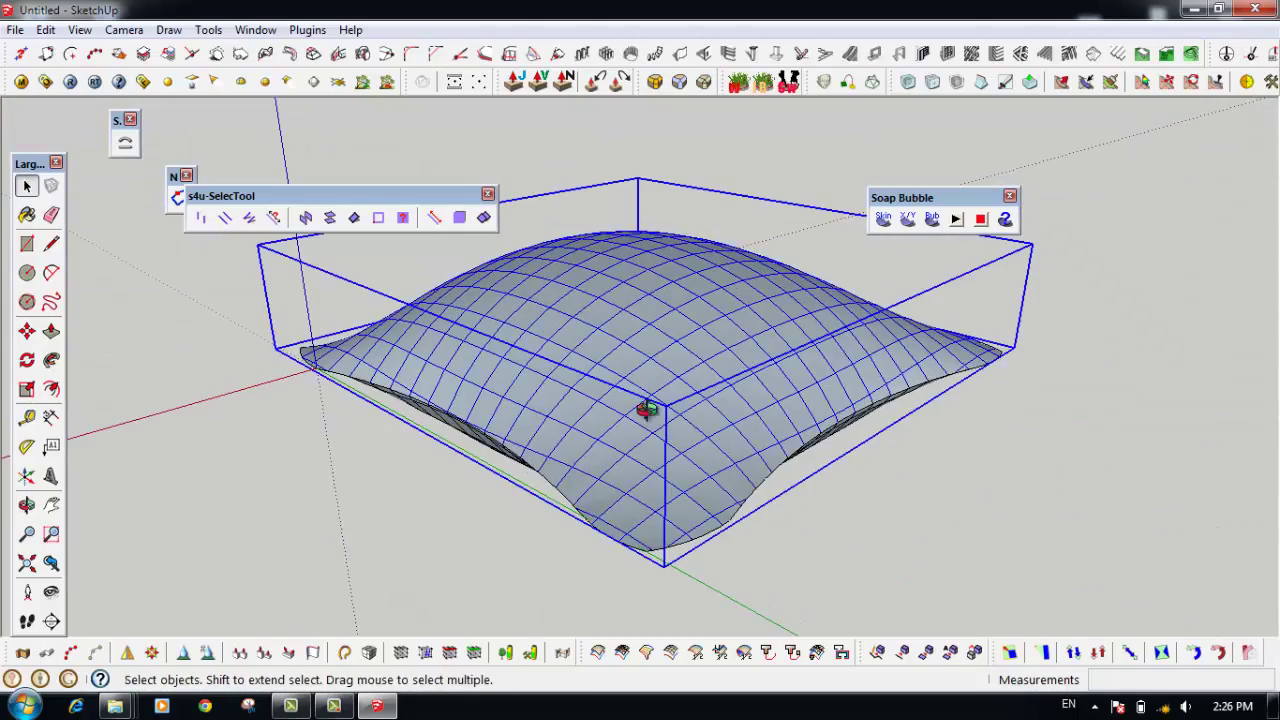
pyautogui.moveTo(646, 409); pyautogui.dragTo(869, 360, button='middle')
# Try moving the bubble along the green axis, then cancel the move
pyautogui.moveTo(672, 430)
pyautogui.mouseDown(button='middle')
pyautogui.moveTo(671, 406)
pyautogui.moveTo(651, 474)
pyautogui.mouseUp(button='middle')
pyautogui.press('m')
pyautogui.click(651, 474)
pyautogui.press('space')
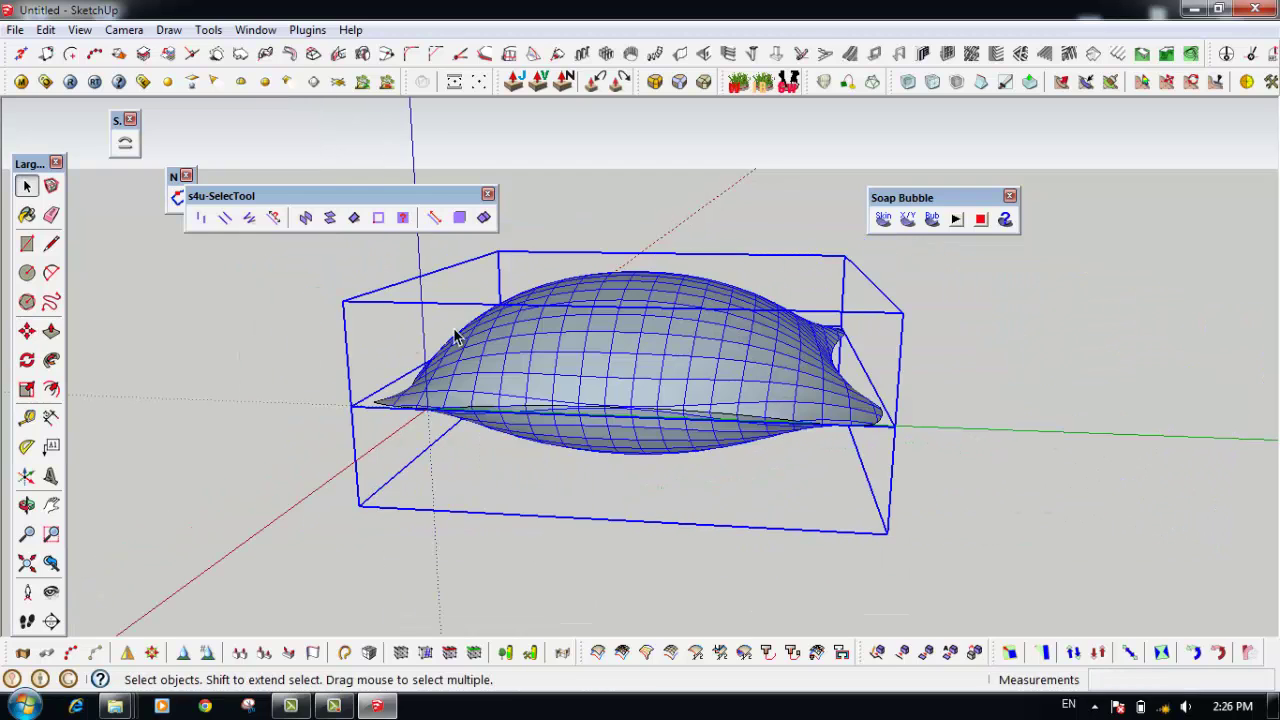
pyautogui.moveTo(420, 430); pyautogui.dragTo(362, 422, button='middle')
# Open the bubble surface's context menu and orbit to show the whole bubble
pyautogui.rightClick(612, 345)
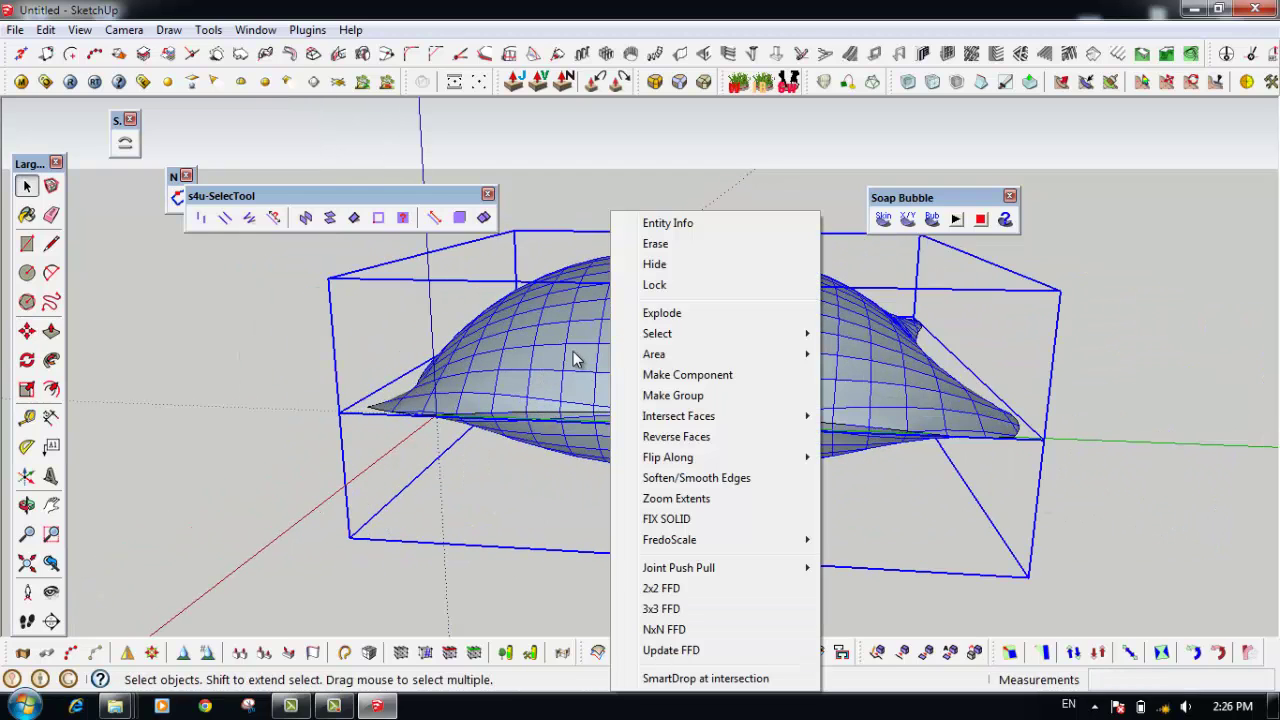
pyautogui.moveTo(576, 360); pyautogui.dragTo(397, 506, button='middle')
pyautogui.scroll(3, 410, 515)
pyautogui.scroll(3, 406, 503)
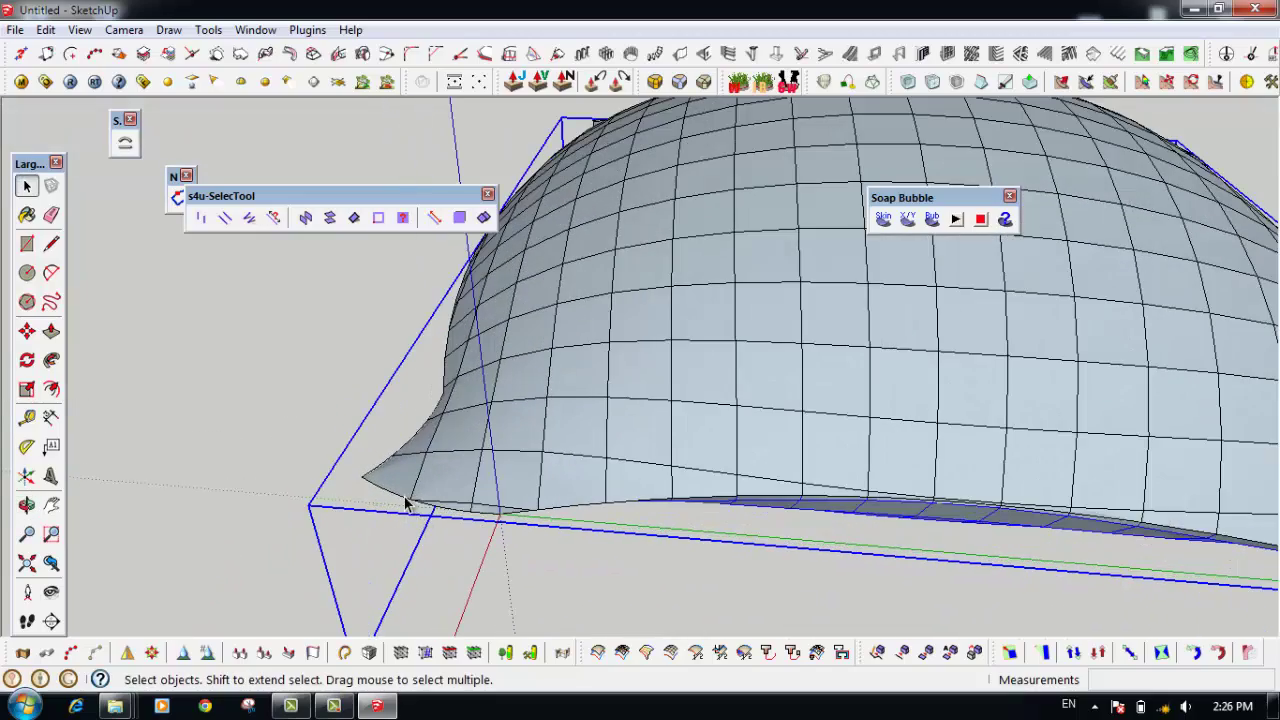
pyautogui.scroll(-3, 392, 503)
pyautogui.moveTo(397, 494)
pyautogui.mouseDown(button='middle')
pyautogui.moveTo(565, 390)
pyautogui.moveTo(329, 320)
pyautogui.moveTo(337, 354)
pyautogui.moveTo(763, 551)
pyautogui.moveTo(906, 486)
pyautogui.mouseUp(button='middle')
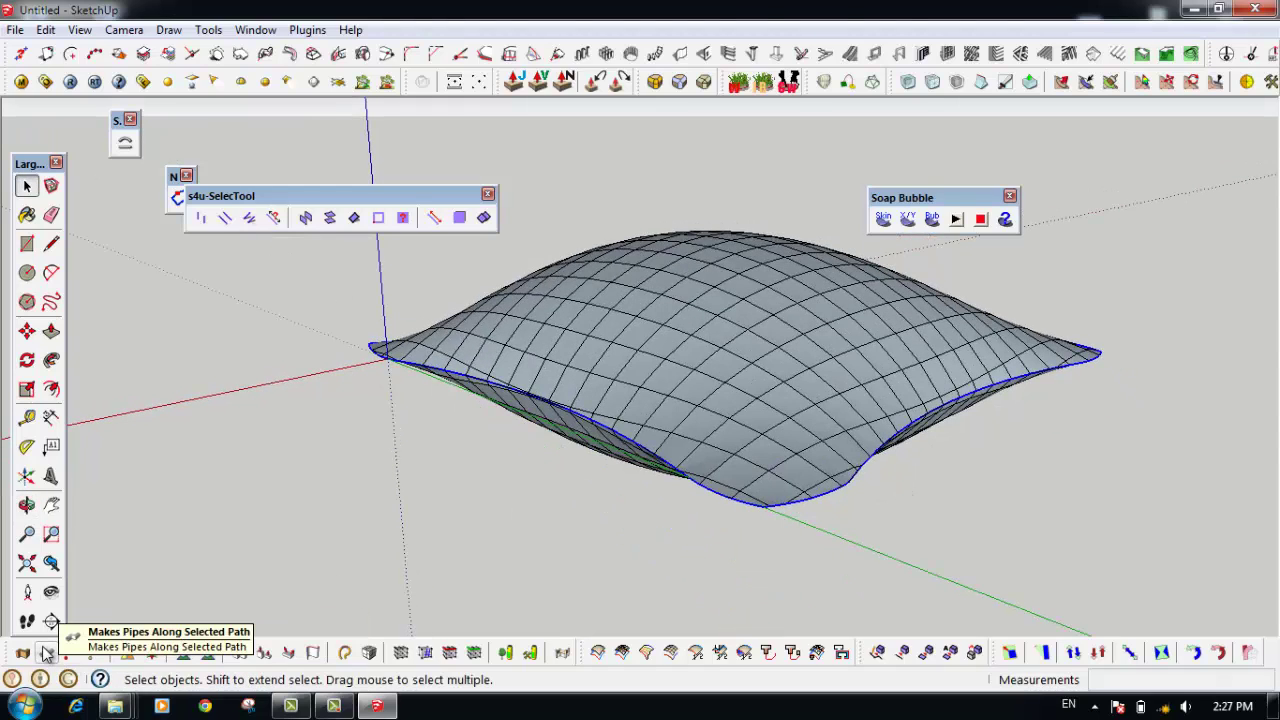
# Pipe the selected bottom edge with a 3 mm outside diameter, dismissing the 24-segment warning
pyautogui.click(45, 655)
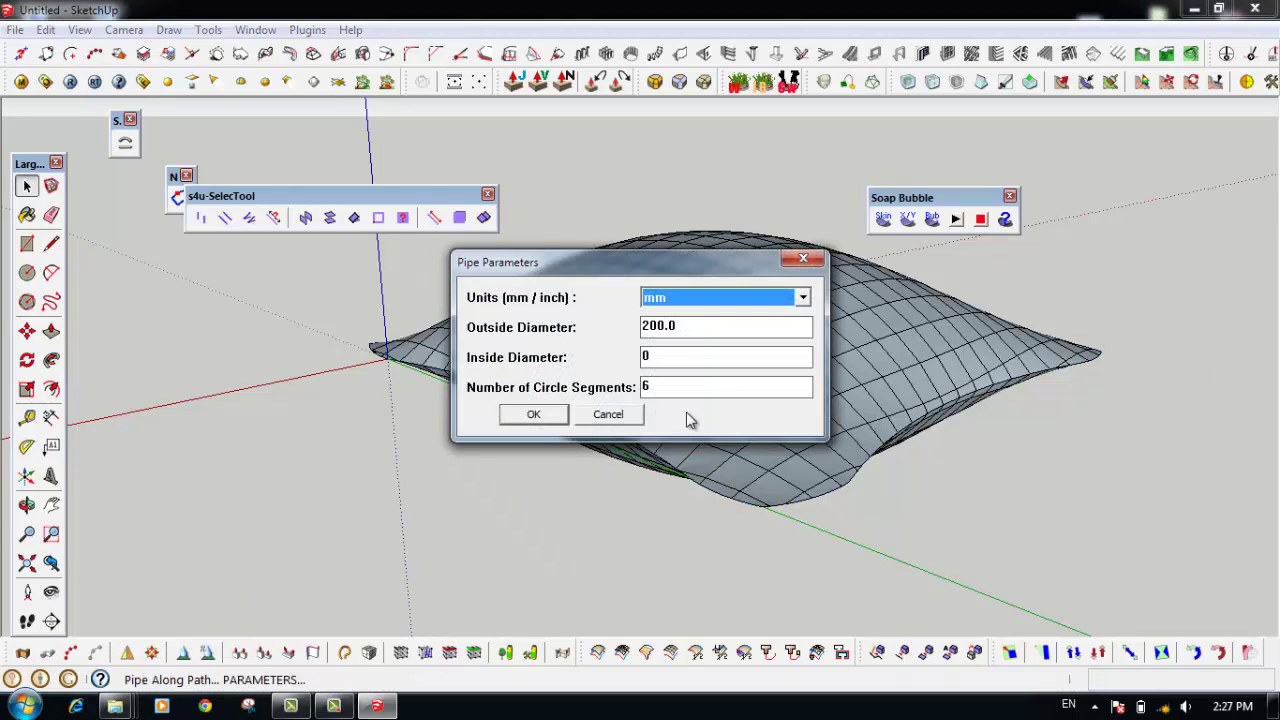
pyautogui.click(689, 330)
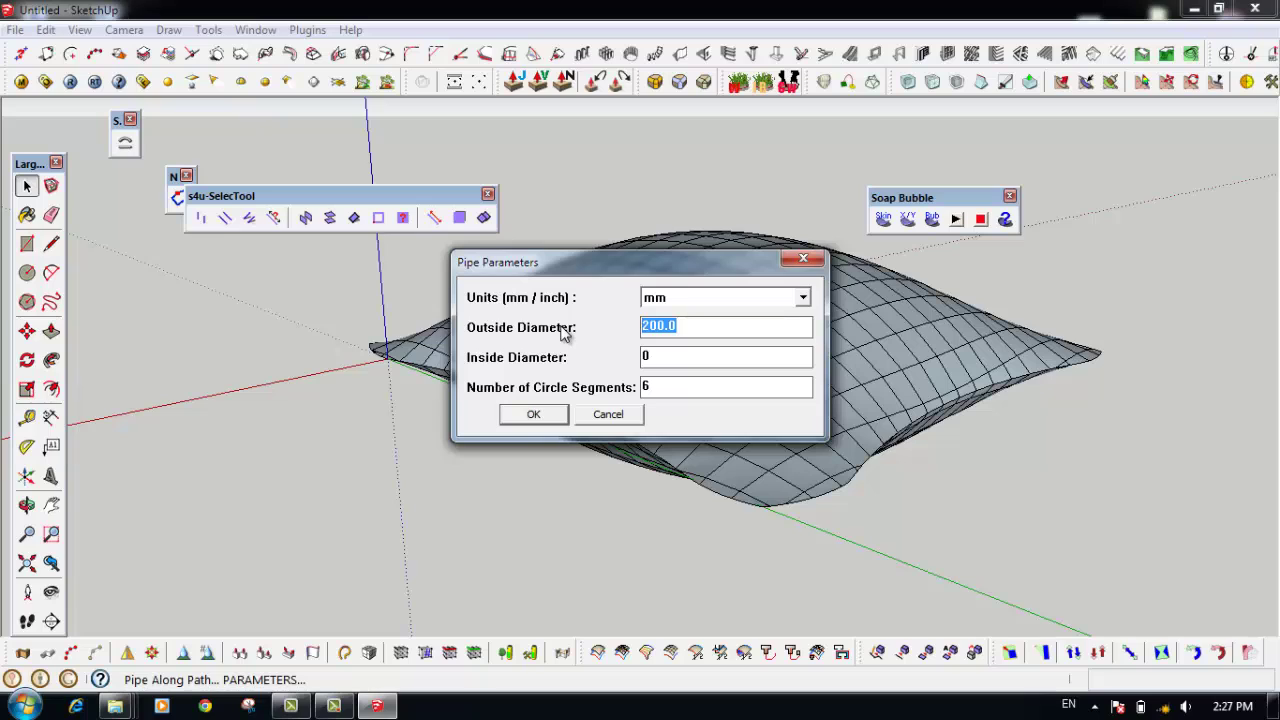
pyautogui.write('3')
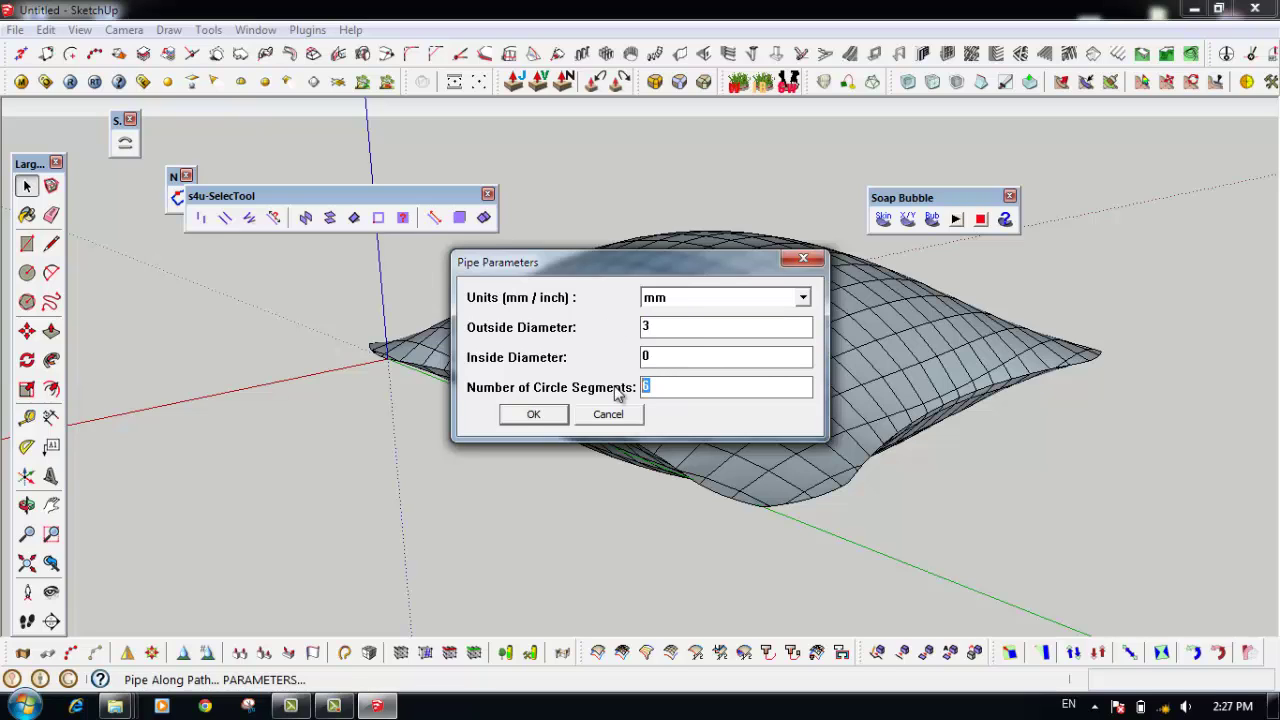
pyautogui.click(544, 421)
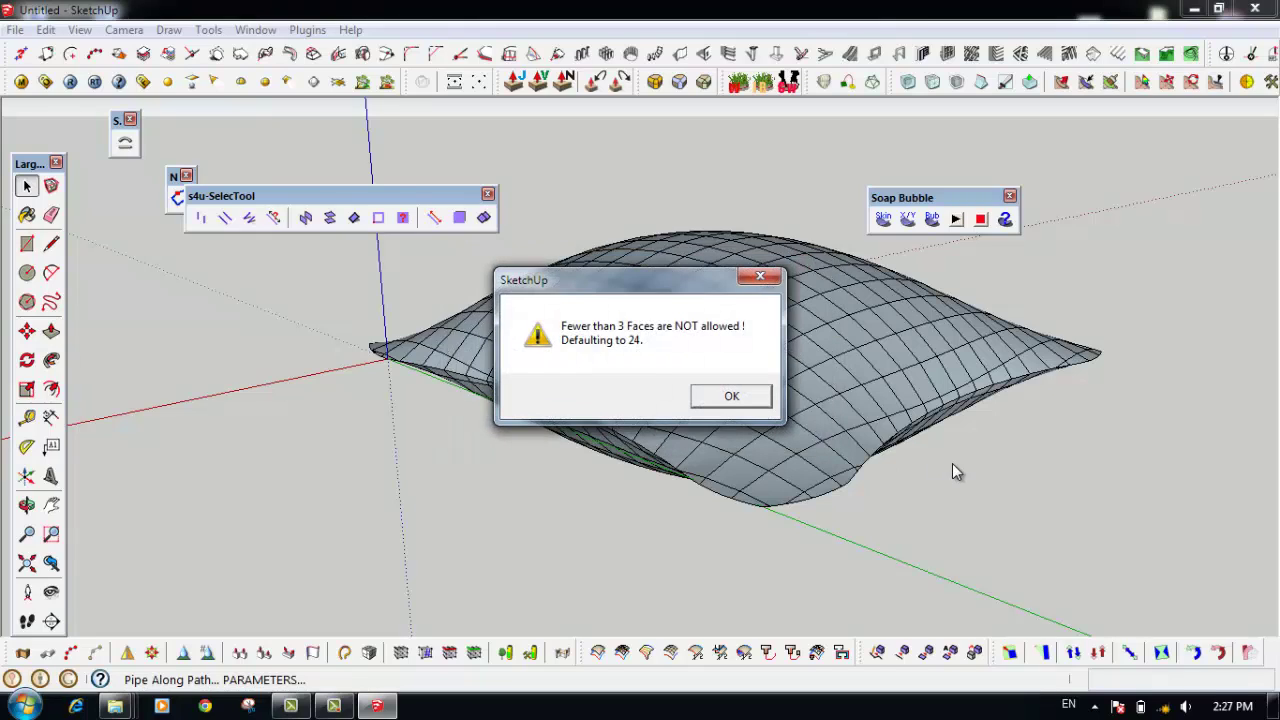
pyautogui.click(728, 398)
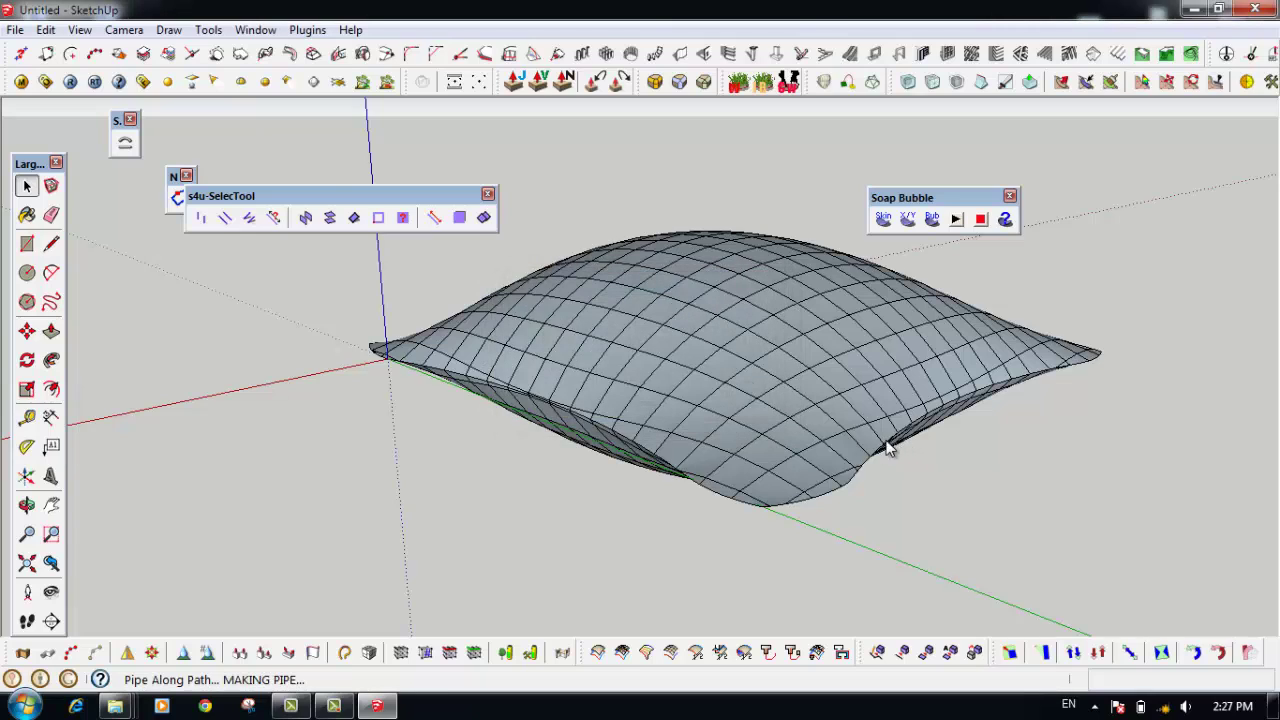
# Zoom in, reselect the bottom edge curve, and orbit to view the piped surface
pyautogui.scroll(1, 880, 455)
pyautogui.scroll(2, 860, 483)
pyautogui.scroll(2, 843, 486)
pyautogui.scroll(3, 837, 506)
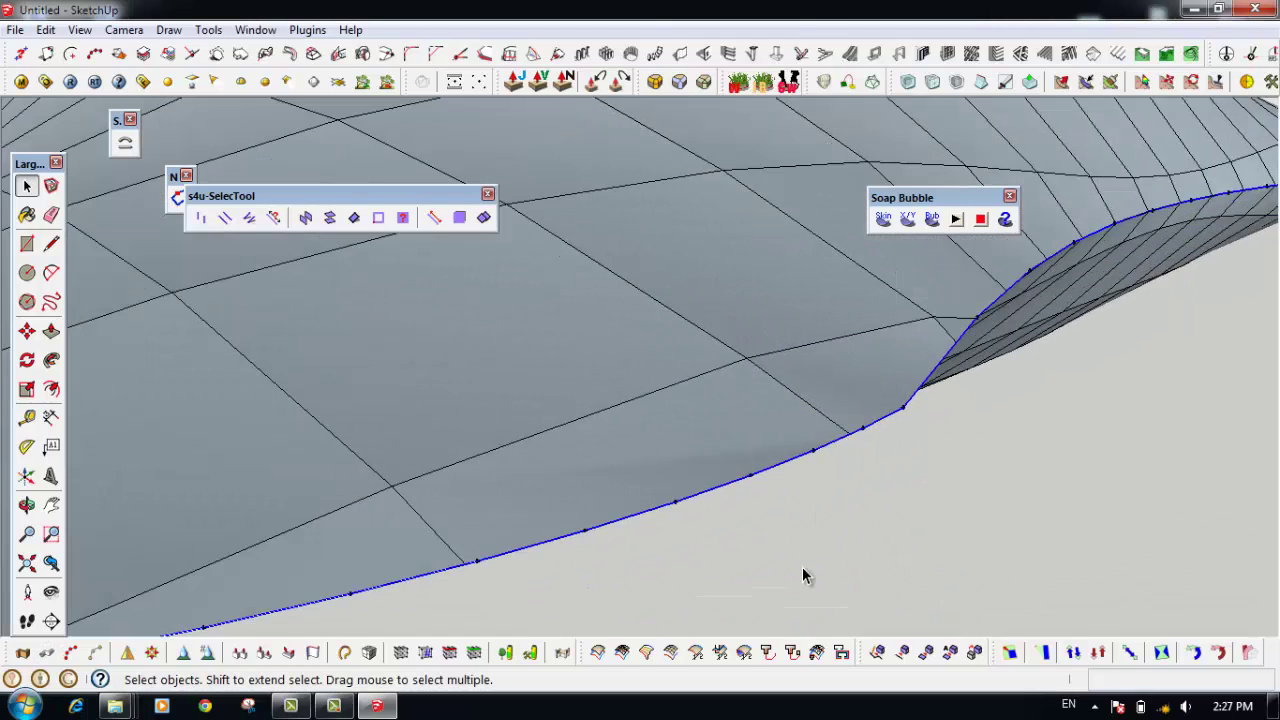
pyautogui.click(807, 496)
pyautogui.click(806, 457)
pyautogui.moveTo(788, 450); pyautogui.dragTo(845, 483, button='middle')
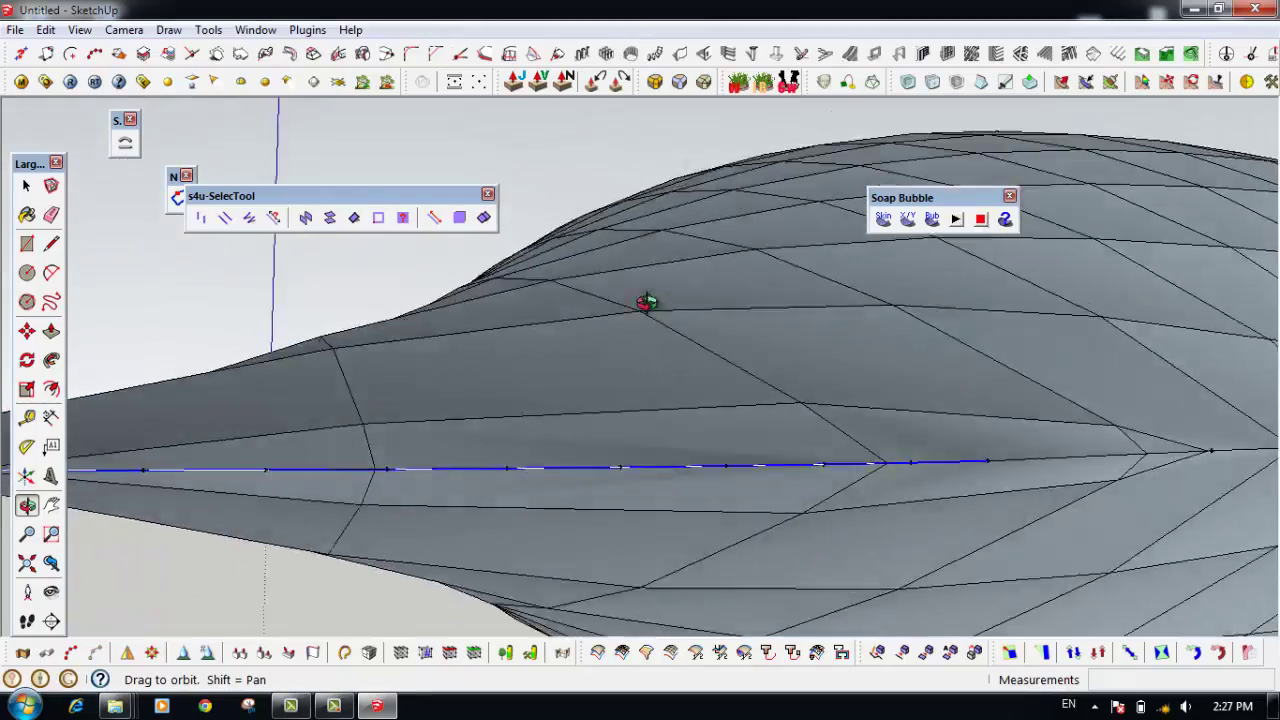
pyautogui.scroll(-2, 820, 491)
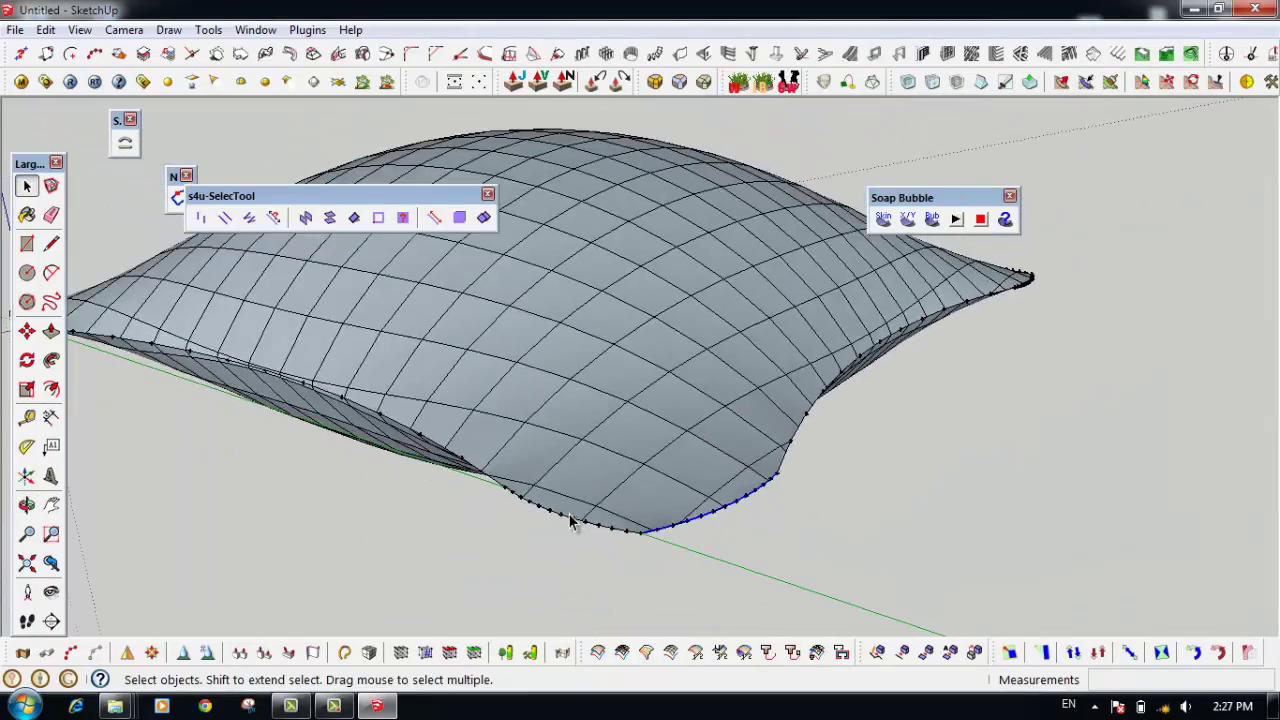
pyautogui.scroll(-3, 825, 495)
pyautogui.moveTo(818, 494)
pyautogui.mouseDown(button='middle')
pyautogui.moveTo(677, 491)
pyautogui.moveTo(540, 541)
pyautogui.mouseUp(button='middle')
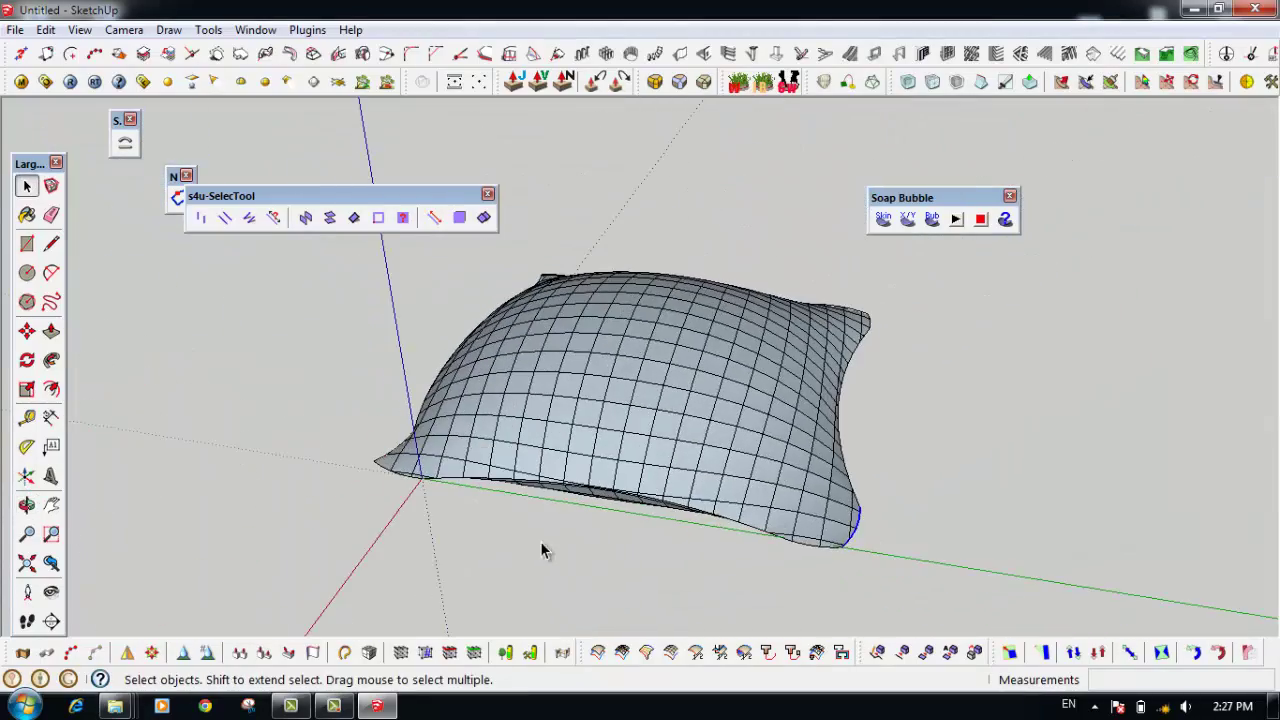
# Resize the model so the 43047.5 mm edge measures 300 mm, then zoom extents
pyautogui.click(30, 420)
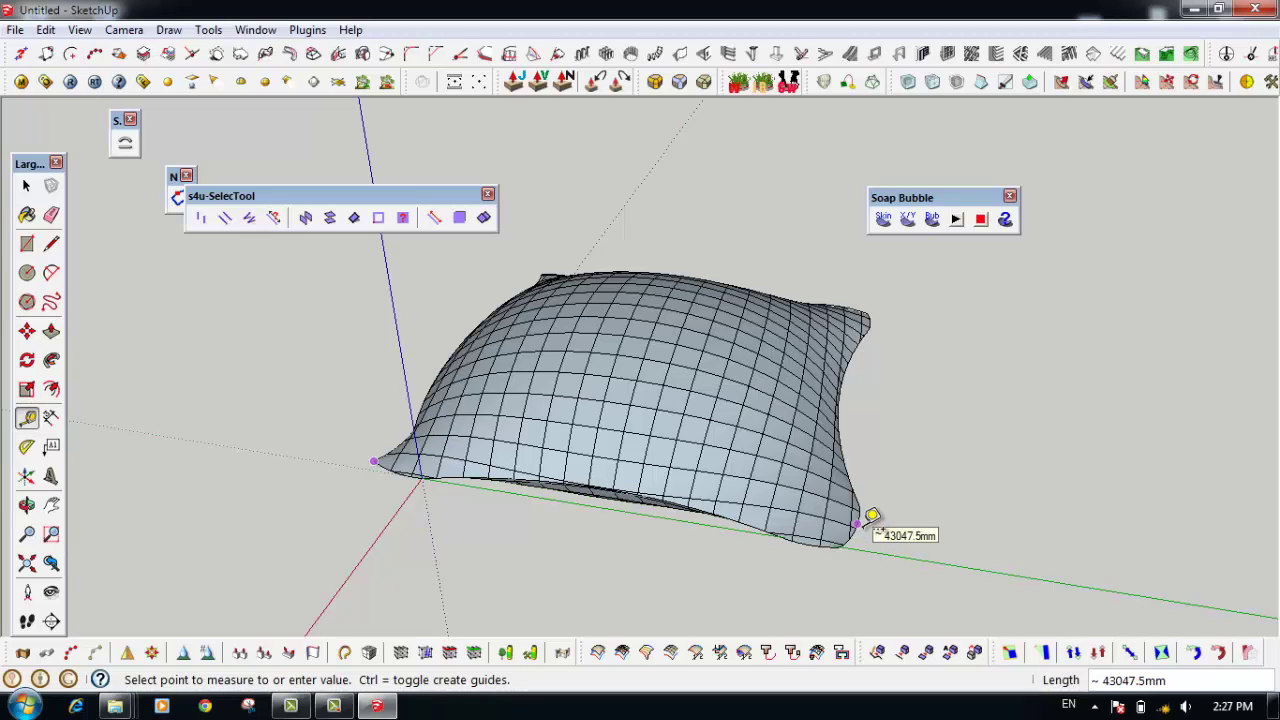
pyautogui.click(860, 523)
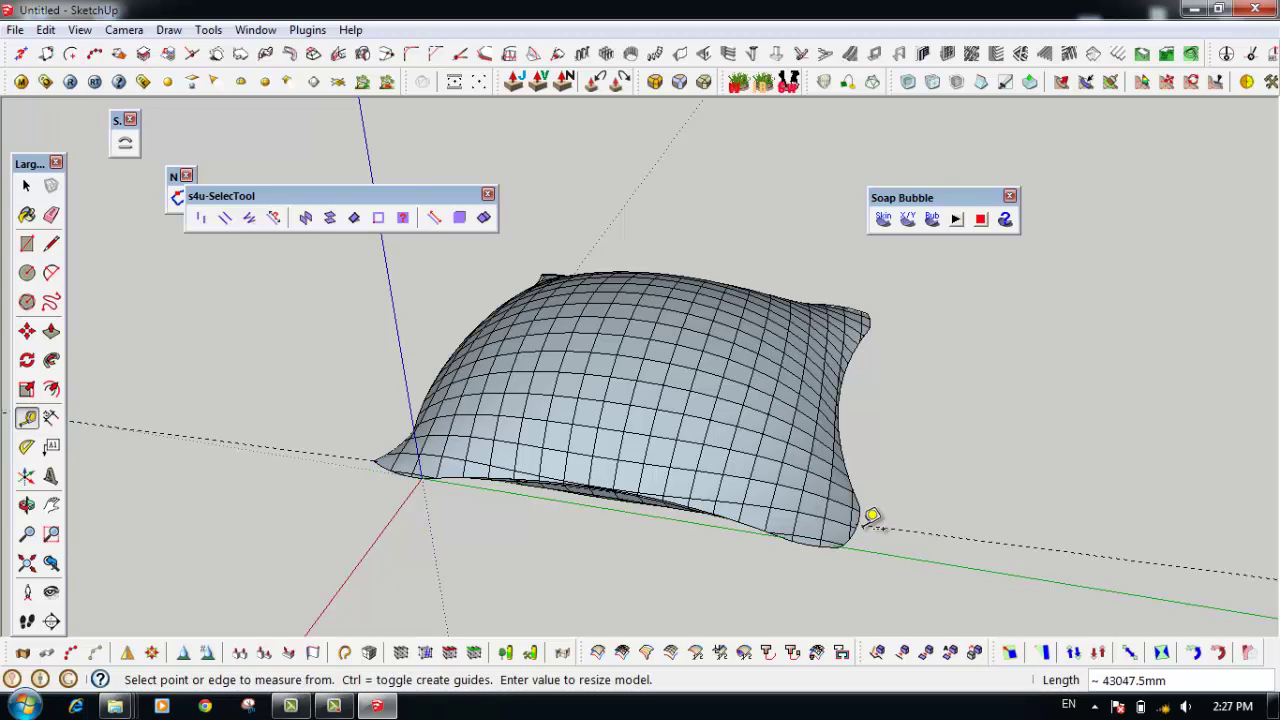
pyautogui.write('300')
pyautogui.press('Return')
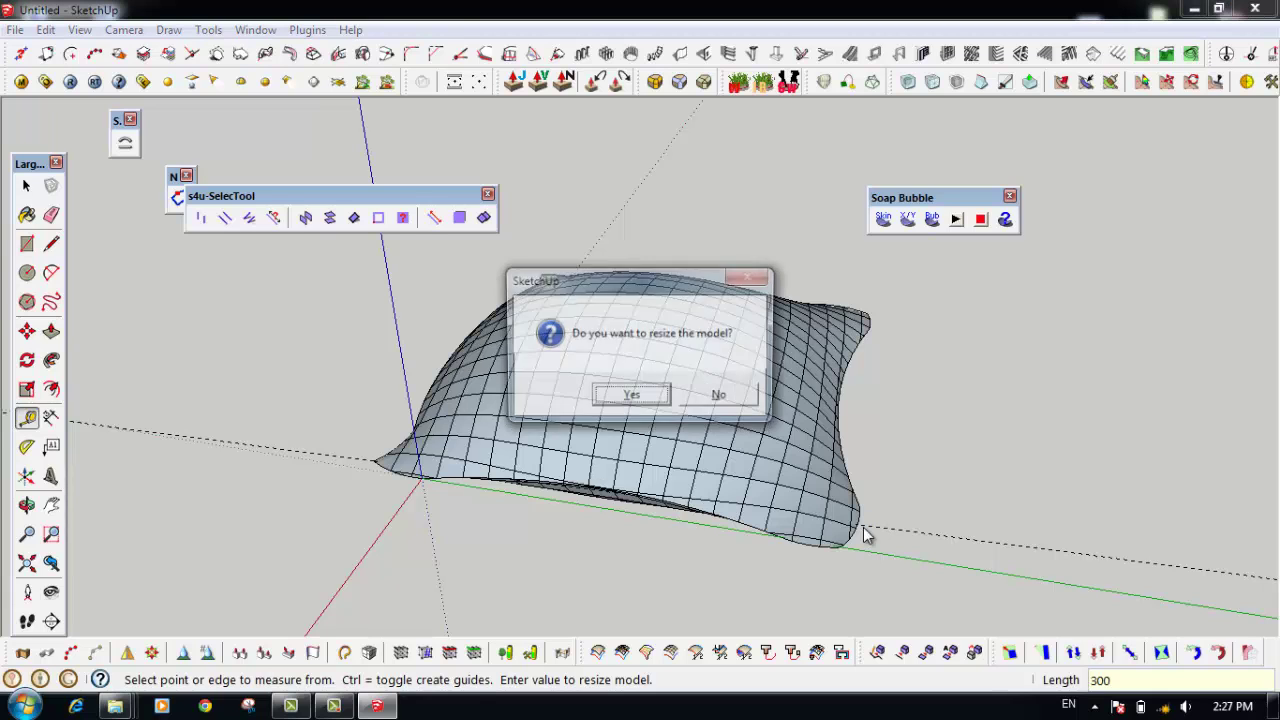
pyautogui.press('Return')
pyautogui.press('space')
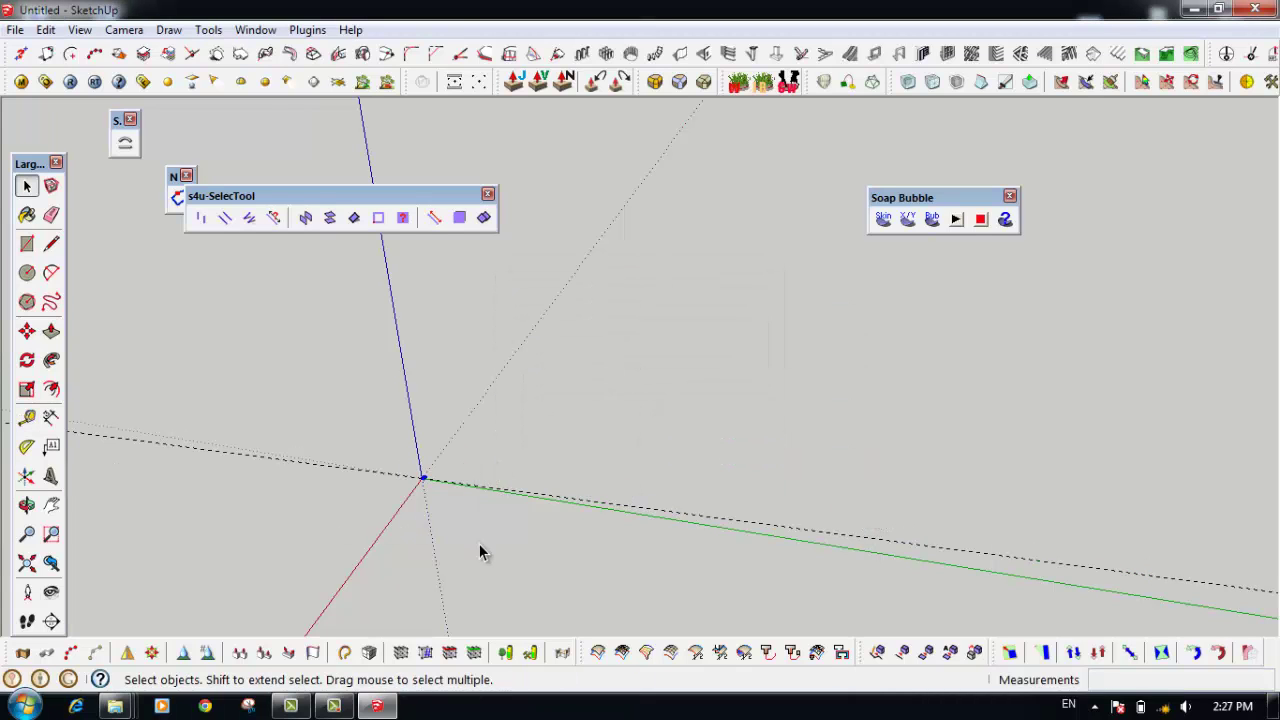
pyautogui.hotkey('shift', 'z')
# Orbit the resized surface and select its boundary edge
pyautogui.moveTo(465, 539)
pyautogui.mouseDown(button='middle')
pyautogui.moveTo(287, 543)
pyautogui.moveTo(529, 409)
pyautogui.moveTo(534, 457)
pyautogui.moveTo(606, 463)
pyautogui.moveTo(580, 483)
pyautogui.mouseUp(button='middle')
pyautogui.click(288, 542)
pyautogui.click(580, 483)
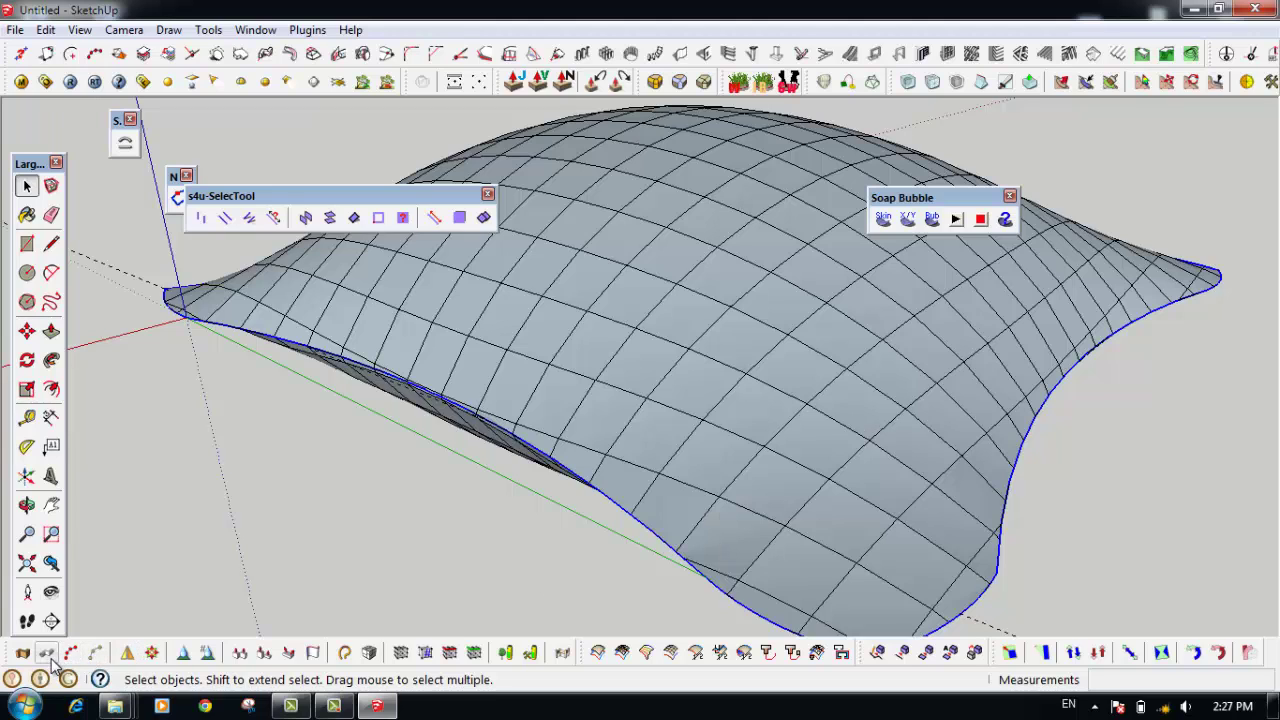
# Re-dock the pipe toolbar and build a 3.0 mm, 24-segment pipe along the edge
pyautogui.moveTo(8, 651)
pyautogui.mouseDown()
pyautogui.moveTo(178, 553)
pyautogui.moveTo(742, 587)
pyautogui.mouseUp()
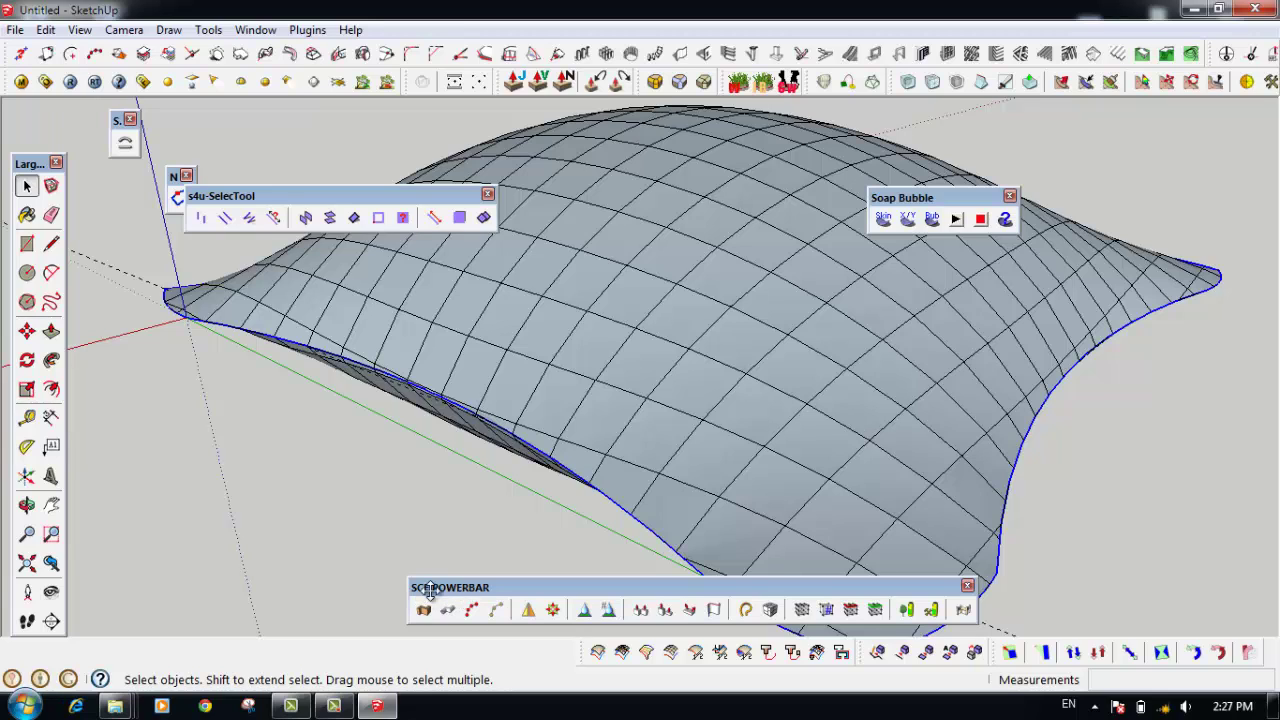
pyautogui.moveTo(430, 590); pyautogui.dragTo(36, 662)
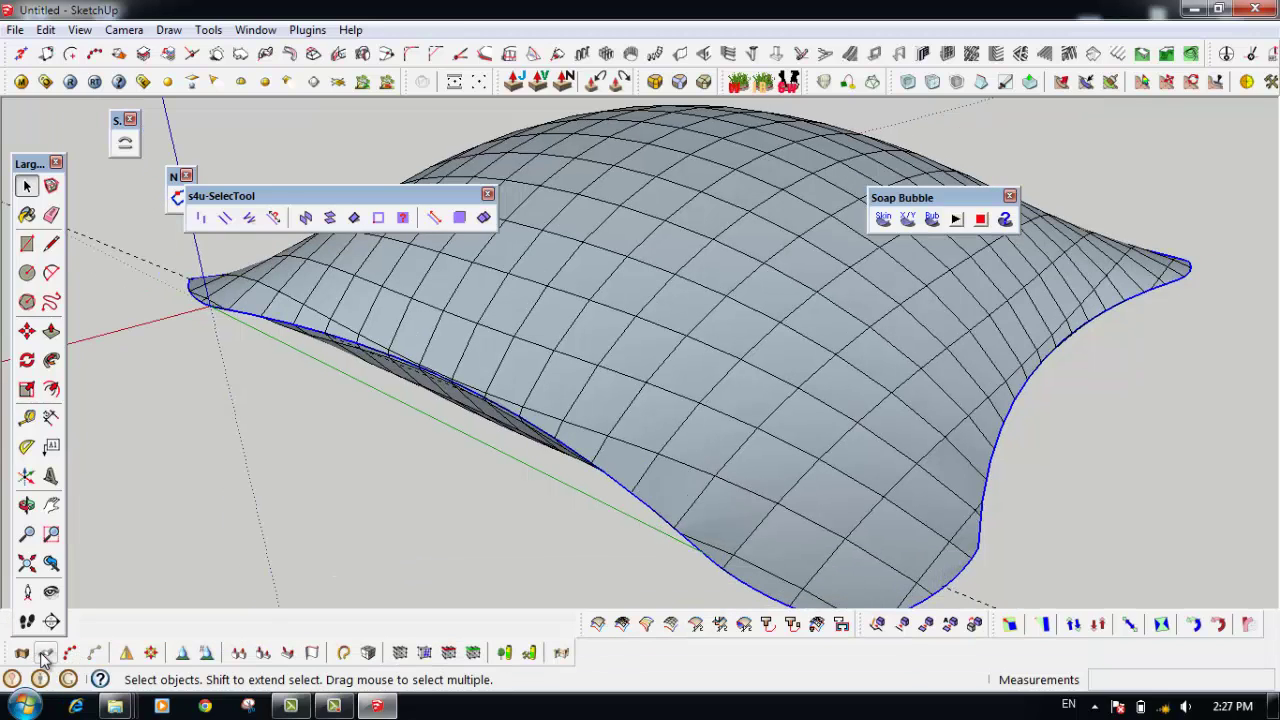
pyautogui.click(45, 653)
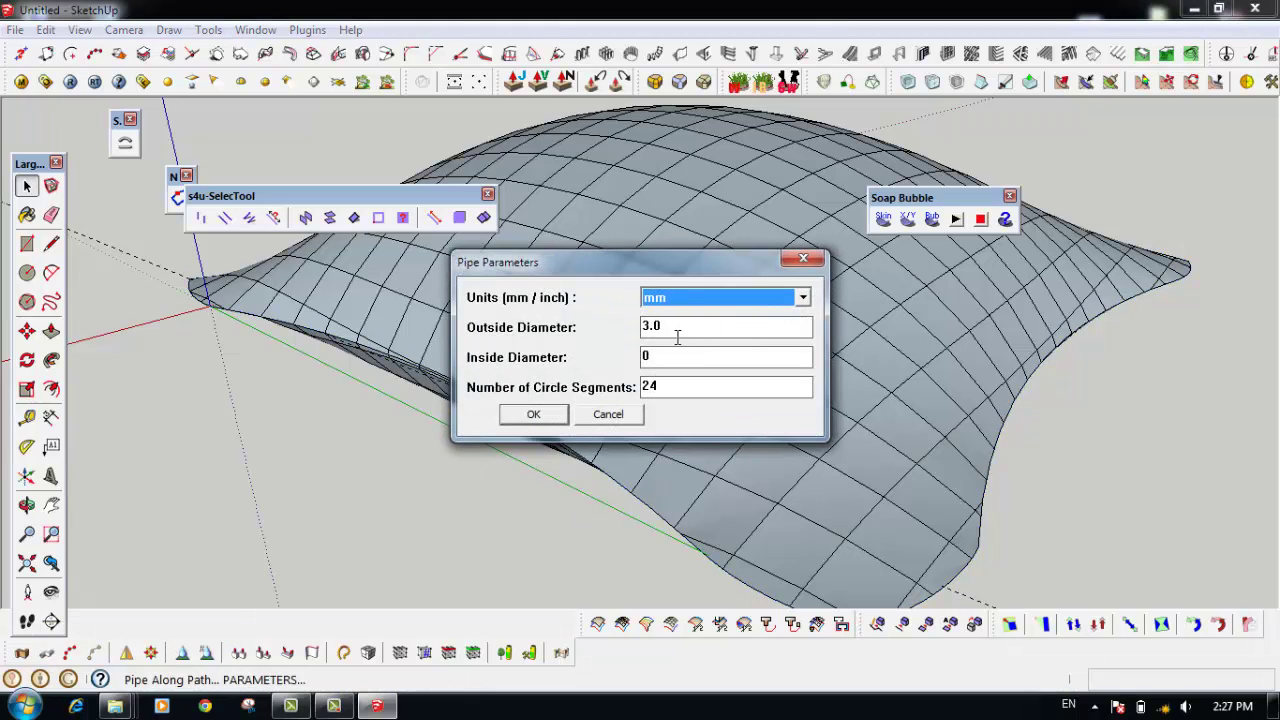
pyautogui.moveTo(667, 395); pyautogui.dragTo(592, 400)
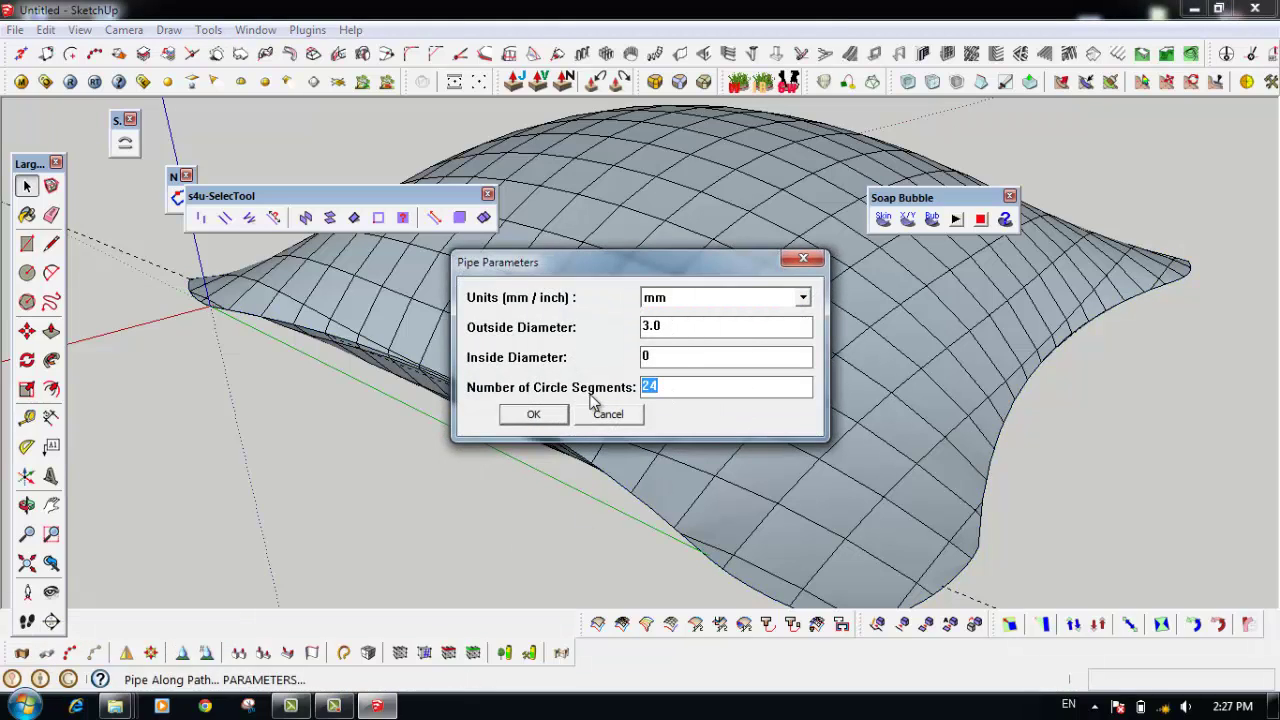
pyautogui.click(533, 414)
# Orbit and zoom in to inspect the new pipe
pyautogui.moveTo(751, 486)
pyautogui.mouseDown(button='middle')
pyautogui.moveTo(700, 347)
pyautogui.moveTo(371, 314)
pyautogui.moveTo(306, 323)
pyautogui.moveTo(903, 351)
pyautogui.moveTo(916, 479)
pyautogui.mouseUp(button='middle')
pyautogui.scroll(2, 916, 479)
pyautogui.scroll(3, 975, 486)
pyautogui.scroll(3, 966, 506)
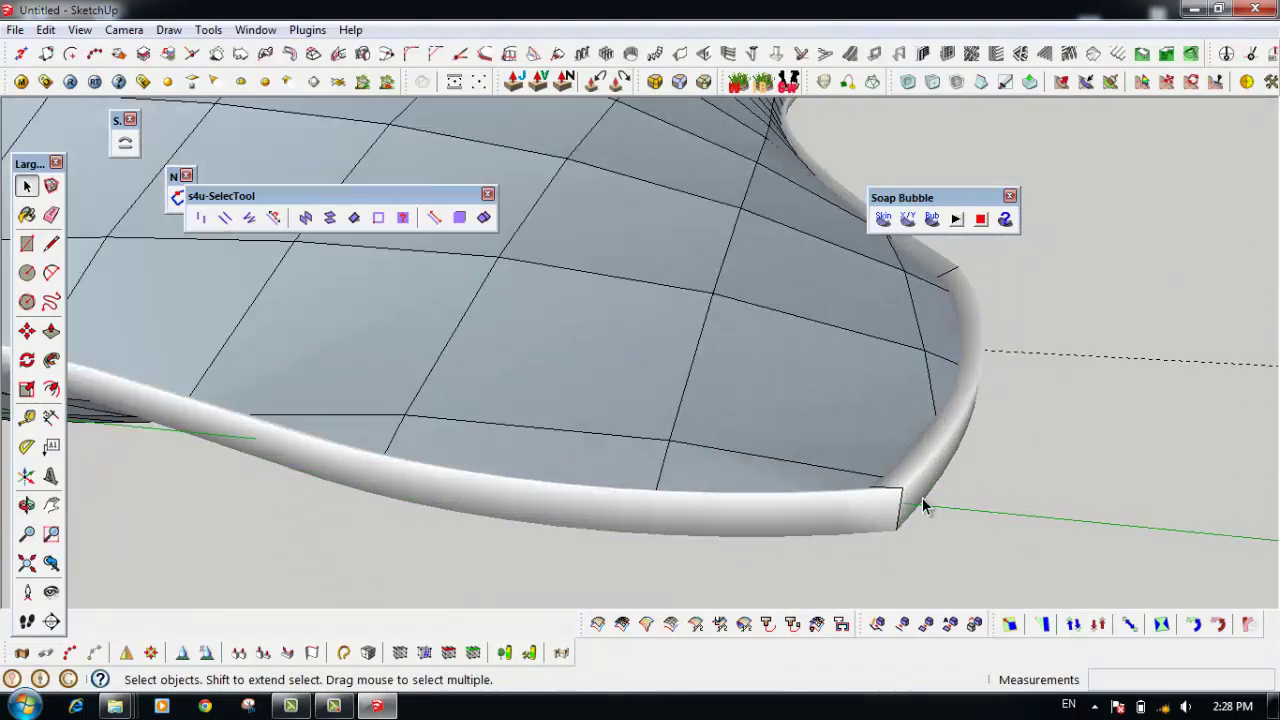
pyautogui.scroll(3, 920, 506)
pyautogui.moveTo(779, 396)
pyautogui.mouseDown(button='middle')
pyautogui.moveTo(571, 420)
pyautogui.moveTo(480, 449)
pyautogui.moveTo(500, 371)
pyautogui.moveTo(703, 452)
pyautogui.moveTo(686, 505)
pyautogui.mouseUp(button='middle')
# Undo the test pipe and reselect the bare outline edge
pyautogui.click(518, 478)
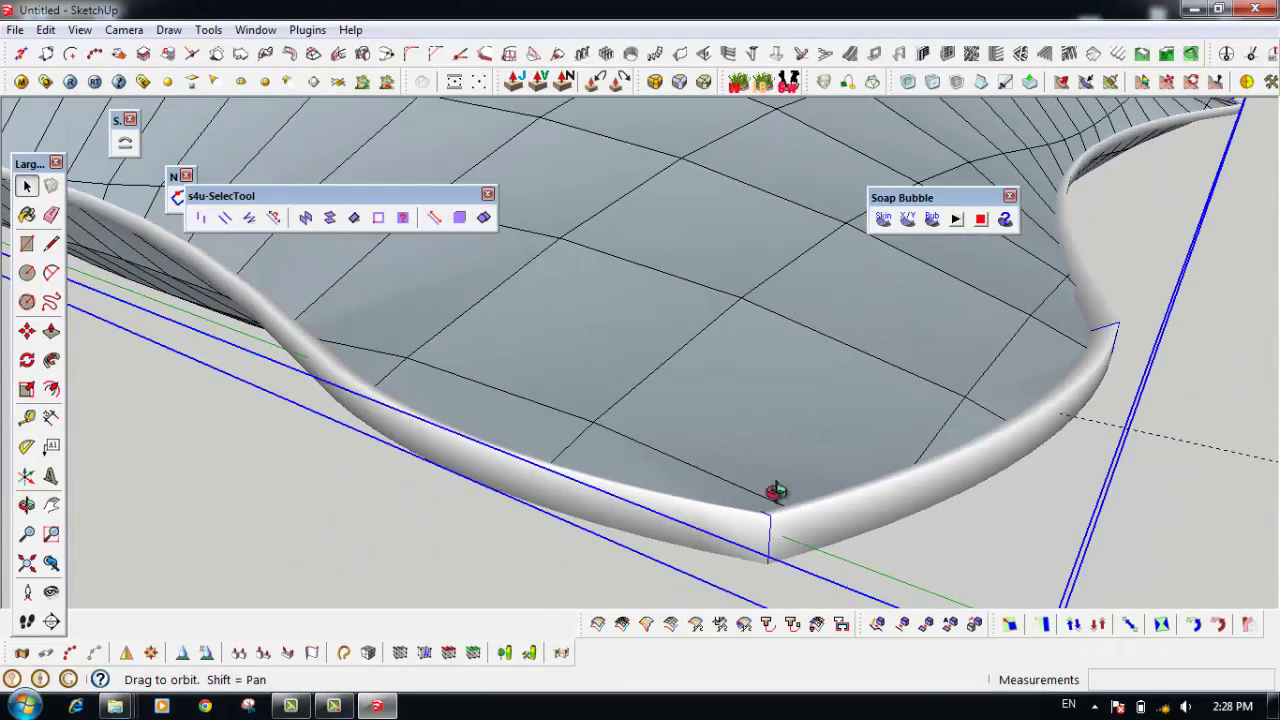
pyautogui.moveTo(771, 491)
pyautogui.mouseDown(button='middle')
pyautogui.moveTo(985, 386)
pyautogui.moveTo(1270, 330)
pyautogui.moveTo(1271, 300)
pyautogui.moveTo(815, 500)
pyautogui.mouseUp(button='middle')
pyautogui.click(735, 550)
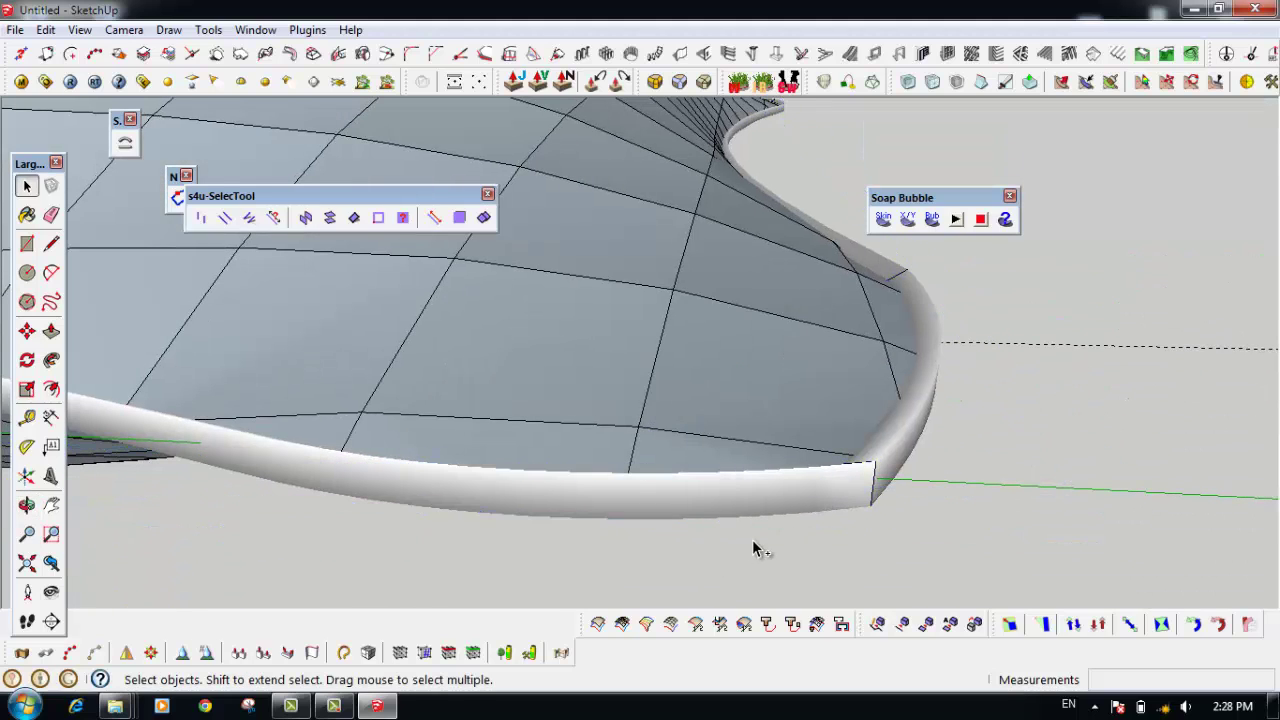
pyautogui.hotkey('ctrl', 'z')
pyautogui.click(763, 489)
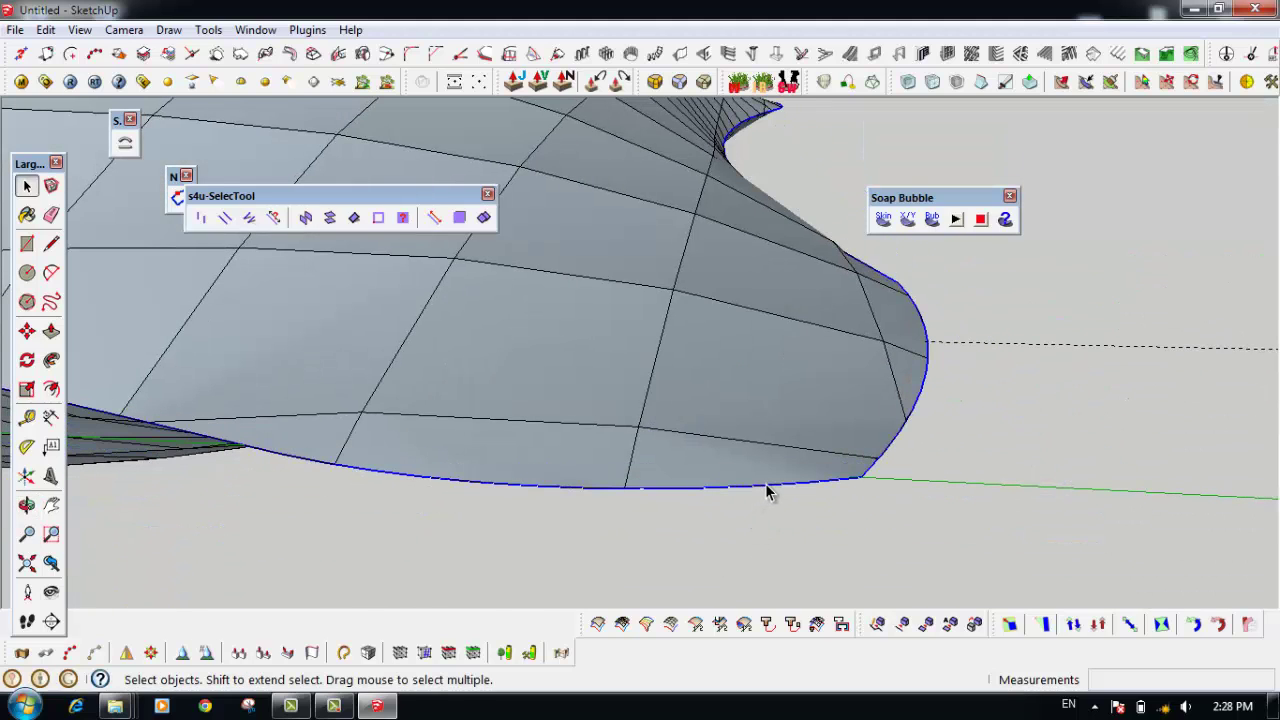
# Pipe the boundary edge at 3.0 mm with 12 circle segments
pyautogui.click(45, 654)
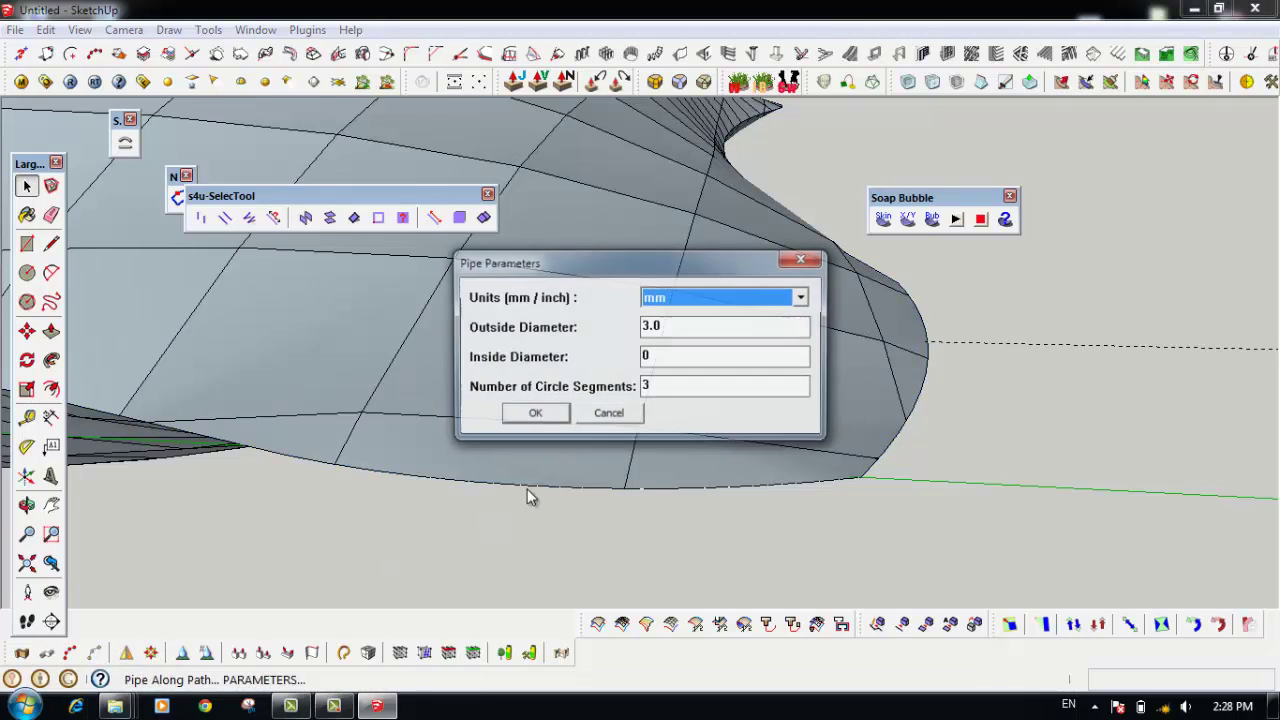
pyautogui.moveTo(658, 383); pyautogui.dragTo(603, 388)
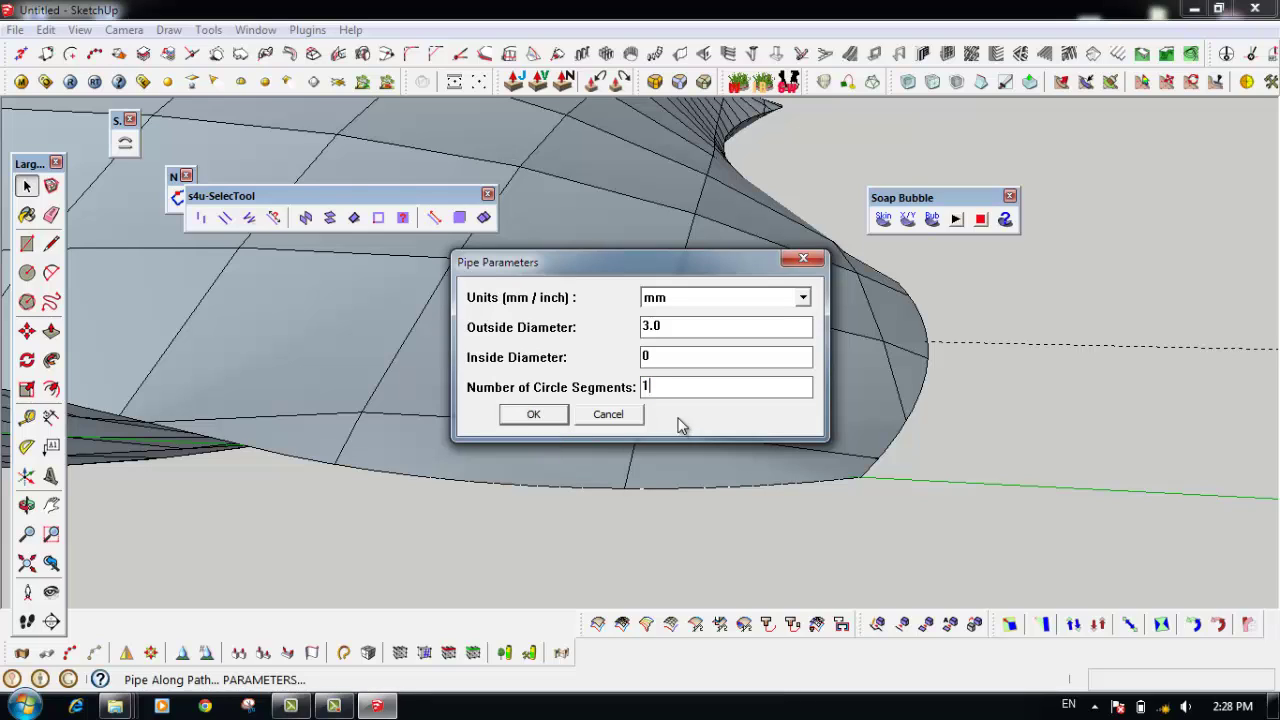
pyautogui.click(540, 424)
# Orbit and zoom out to view the whole pipe-bordered canopy, then select the surface
pyautogui.moveTo(809, 509)
pyautogui.mouseDown(button='middle')
pyautogui.moveTo(786, 437)
pyautogui.moveTo(590, 390)
pyautogui.mouseUp(button='middle')
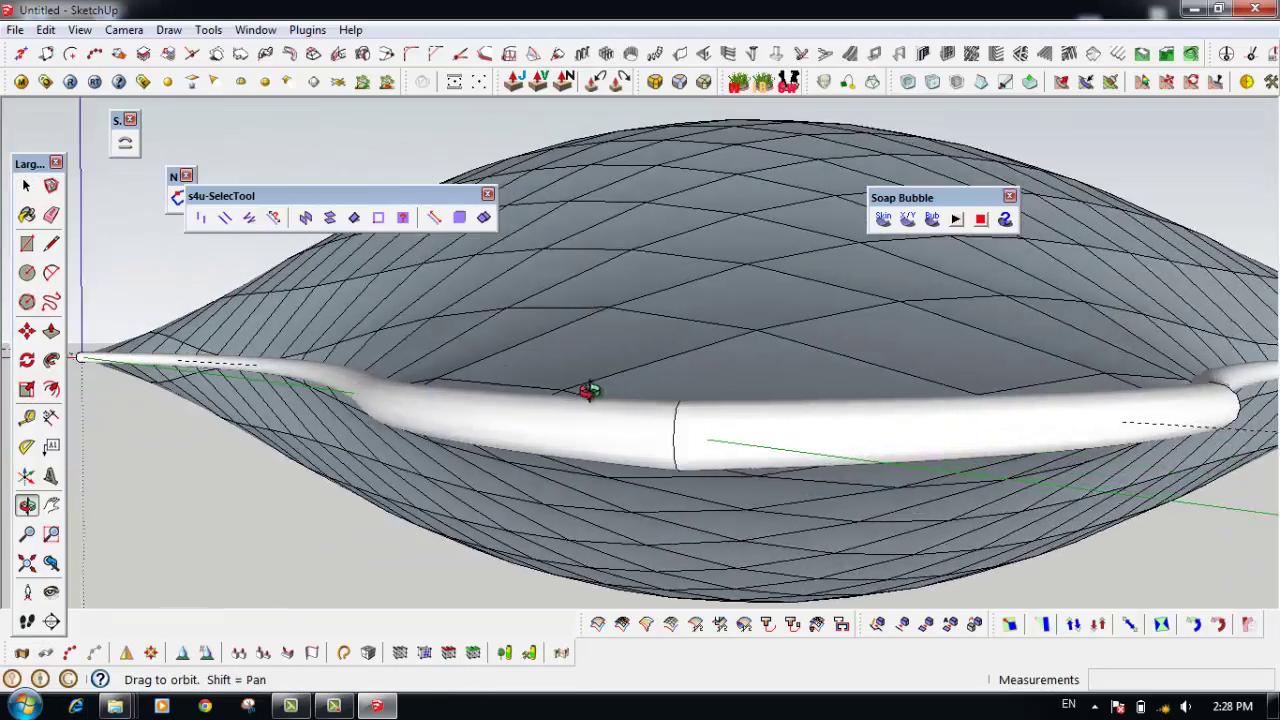
pyautogui.scroll(-5, 590, 390)
pyautogui.scroll(-5, 523, 510)
pyautogui.moveTo(523, 510)
pyautogui.mouseDown(button='middle')
pyautogui.moveTo(803, 437)
pyautogui.moveTo(577, 512)
pyautogui.moveTo(677, 420)
pyautogui.moveTo(740, 300)
pyautogui.moveTo(740, 400)
pyautogui.mouseUp(button='middle')
pyautogui.press('space')
pyautogui.click(677, 420)
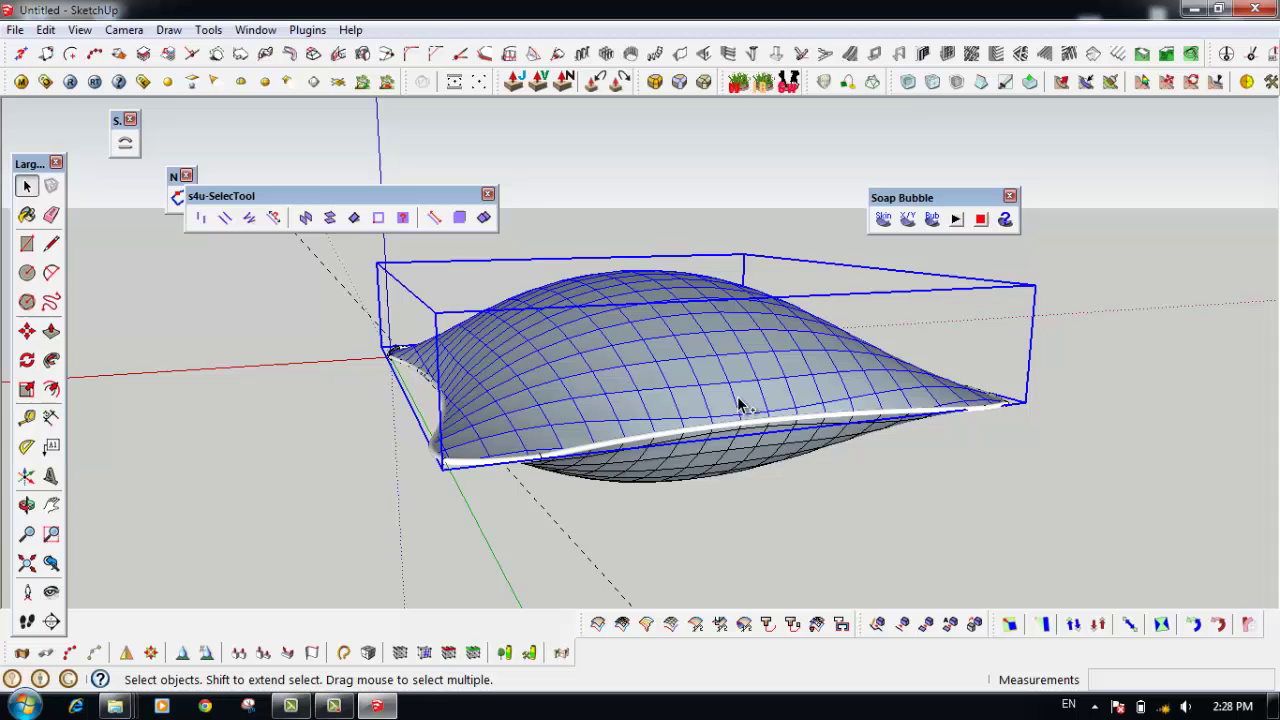
# Soften and smooth the canopy surface edges at 45.7° with Soften coplanar ticked
pyautogui.rightClick(724, 464)
pyautogui.click(803, 466)
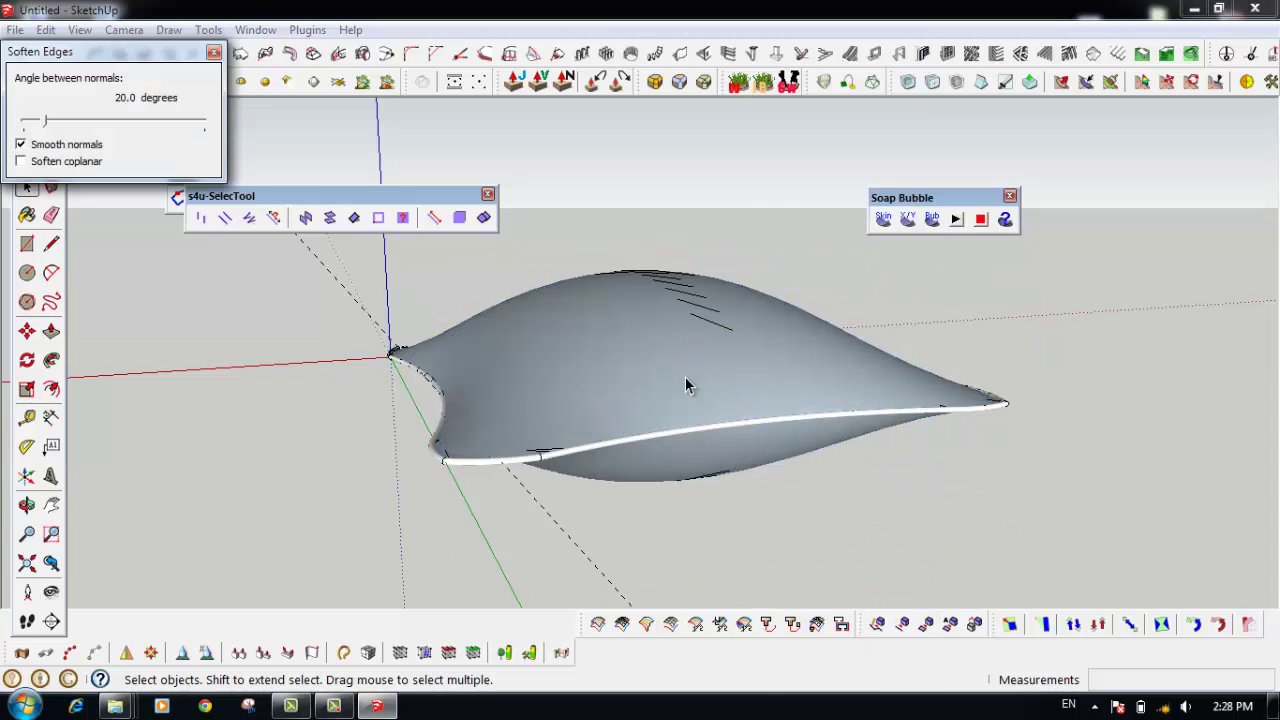
pyautogui.moveTo(685, 386)
pyautogui.mouseDown(button='middle')
pyautogui.moveTo(917, 520)
pyautogui.moveTo(1067, 487)
pyautogui.mouseUp(button='middle')
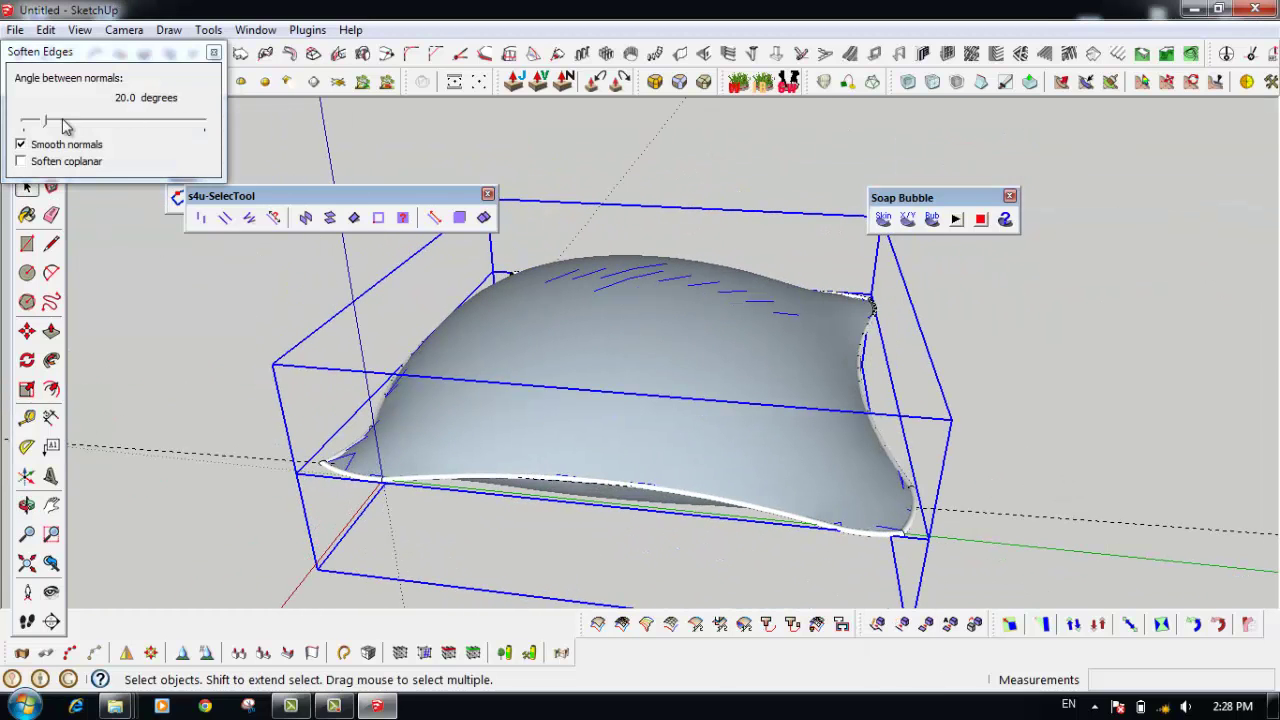
pyautogui.moveTo(50, 124); pyautogui.dragTo(57, 126)
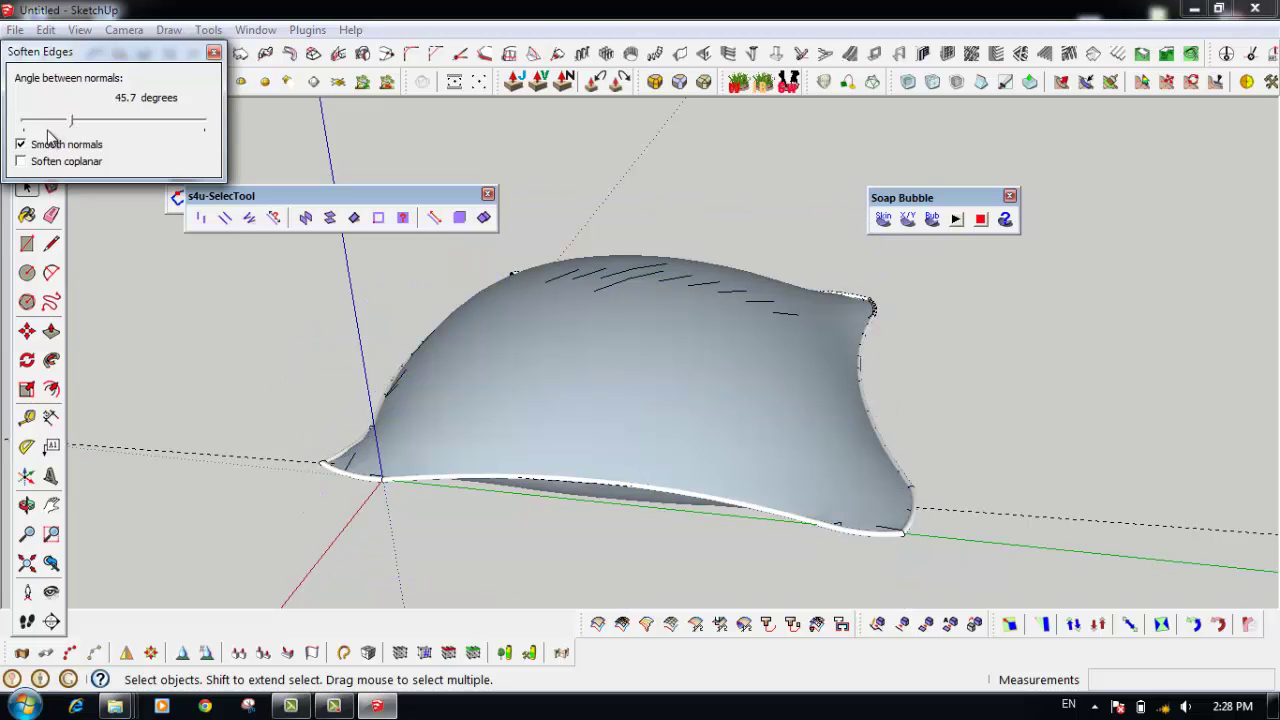
pyautogui.click(22, 162)
pyautogui.moveTo(536, 372)
pyautogui.mouseDown(button='middle')
pyautogui.moveTo(1063, 371)
pyautogui.moveTo(1074, 423)
pyautogui.moveTo(471, 300)
pyautogui.moveTo(749, 401)
pyautogui.moveTo(694, 406)
pyautogui.moveTo(403, 271)
pyautogui.moveTo(540, 474)
pyautogui.moveTo(629, 392)
pyautogui.mouseUp(button='middle')
# Open the canopy group and reverse its mesh faces
pyautogui.click(629, 392)
pyautogui.doubleClick(629, 392)
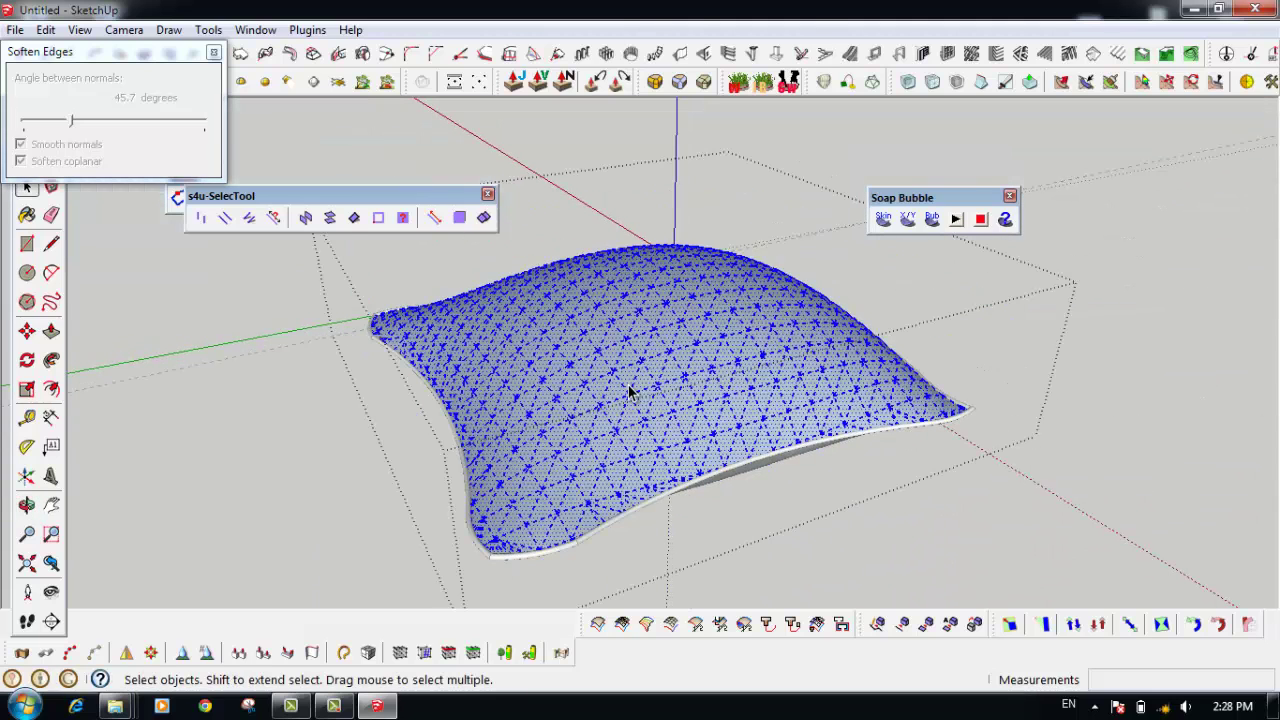
pyautogui.rightClick(629, 392)
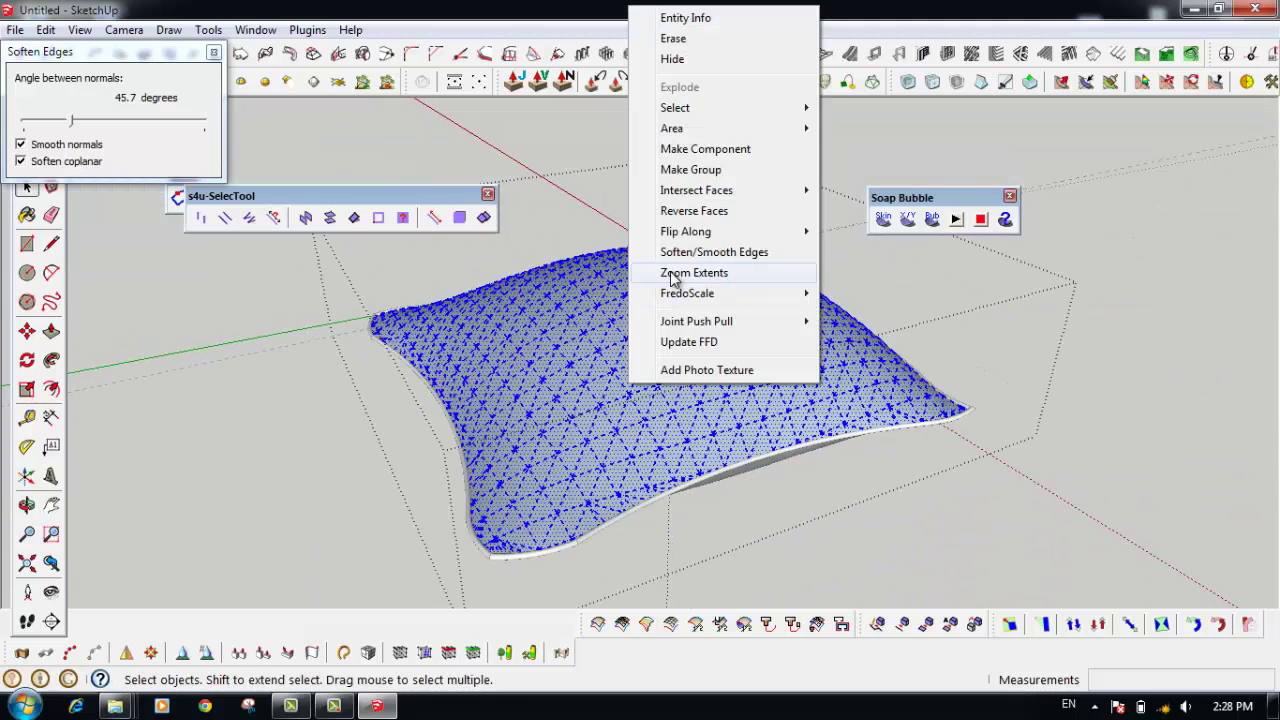
pyautogui.click(705, 212)
pyautogui.moveTo(739, 331)
pyautogui.mouseDown(button='middle')
pyautogui.moveTo(743, 260)
pyautogui.moveTo(1105, 578)
pyautogui.mouseUp(button='middle')
# Reselect the canopy mesh and reverse its faces so the white side shows
pyautogui.click(1102, 578)
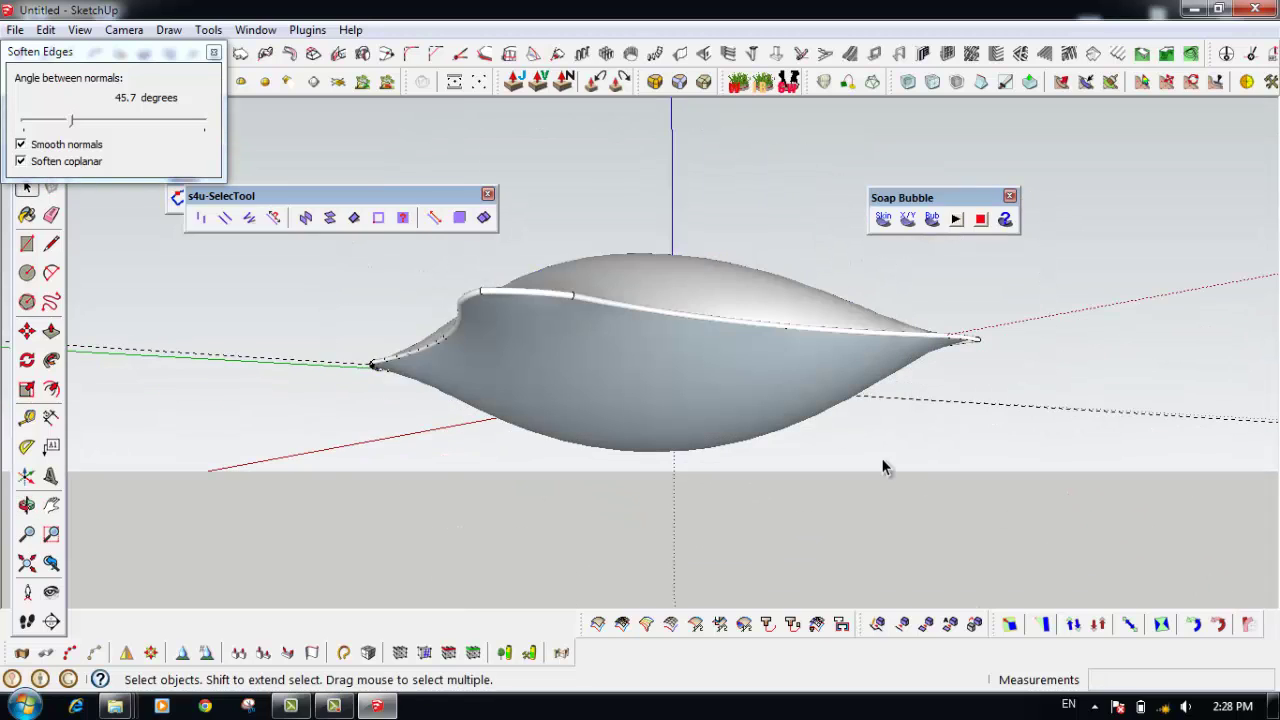
pyautogui.click(800, 403)
pyautogui.doubleClick(800, 403)
pyautogui.rightClick(688, 316)
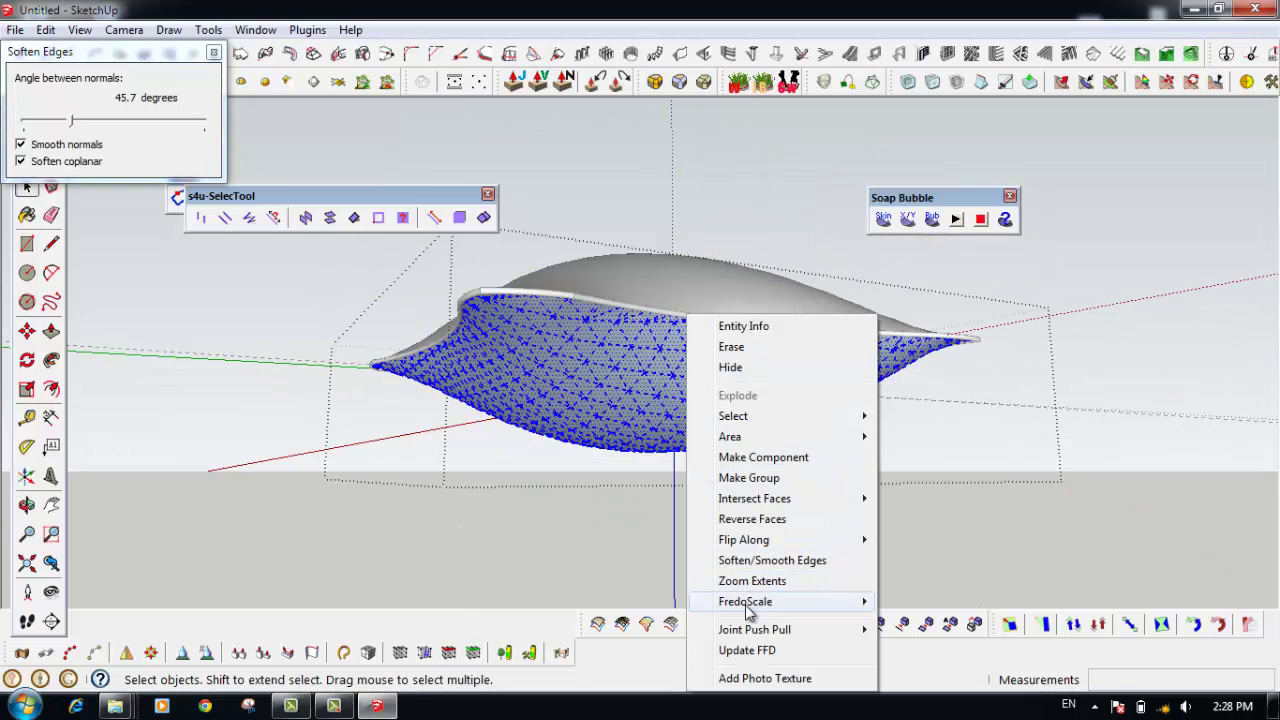
pyautogui.click(750, 519)
pyautogui.moveTo(952, 479)
pyautogui.mouseDown(button='middle')
pyautogui.moveTo(803, 604)
pyautogui.moveTo(1022, 423)
pyautogui.moveTo(557, 451)
pyautogui.moveTo(309, 523)
pyautogui.moveTo(400, 297)
pyautogui.moveTo(583, 323)
pyautogui.moveTo(737, 457)
pyautogui.moveTo(486, 480)
pyautogui.moveTo(75, 288)
pyautogui.moveTo(343, 357)
pyautogui.moveTo(97, 20)
pyautogui.mouseUp(button='middle')
pyautogui.moveTo(104, 52); pyautogui.dragTo(176, 113)
pyautogui.moveTo(400, 350)
pyautogui.mouseDown(button='middle')
pyautogui.moveTo(586, 434)
pyautogui.moveTo(903, 402)
pyautogui.moveTo(674, 431)
pyautogui.moveTo(446, 266)
pyautogui.mouseUp(button='middle')
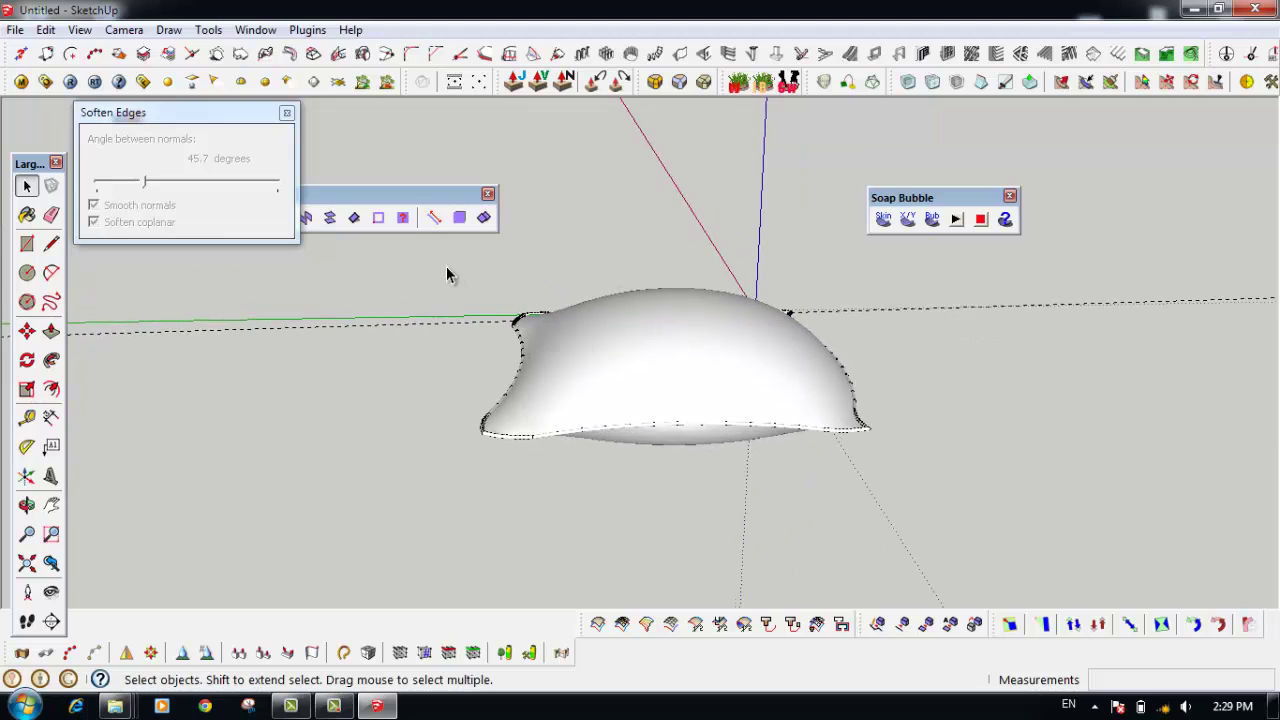
# Group the whole bubble and move a copy of it to the left
pyautogui.moveTo(446, 266); pyautogui.dragTo(969, 558)
pyautogui.rightClick(784, 423)
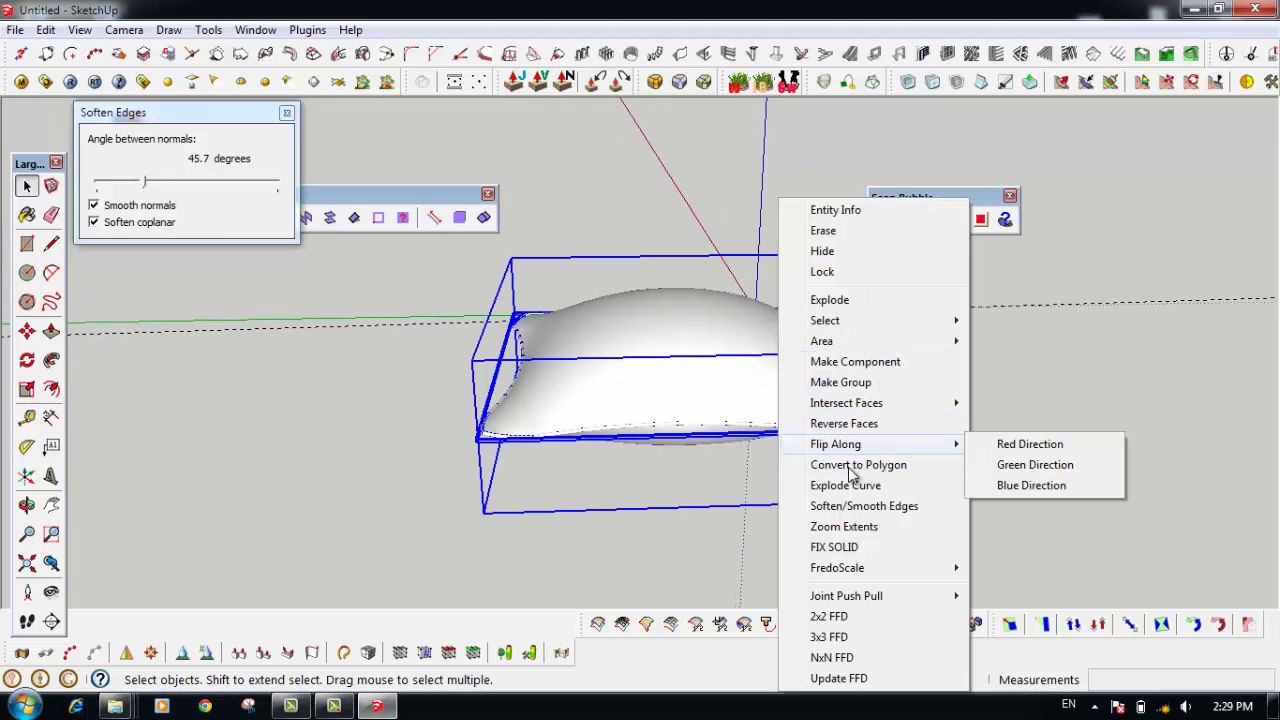
pyautogui.click(840, 382)
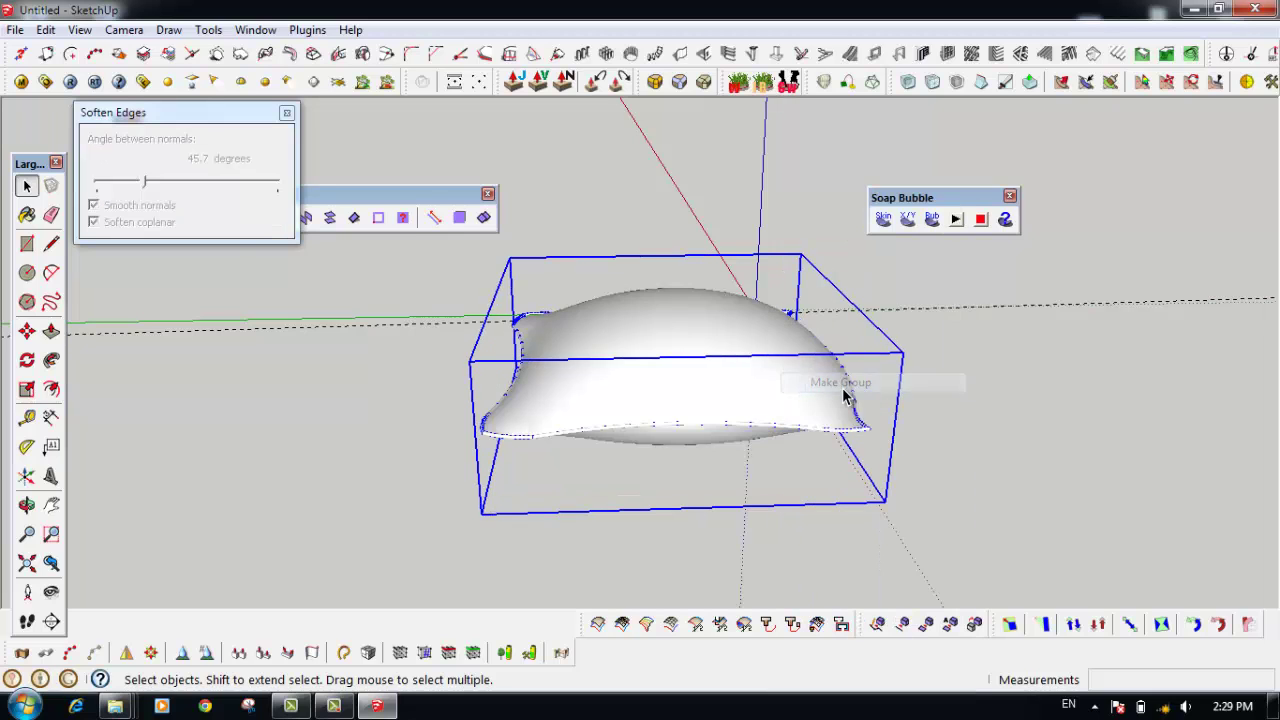
pyautogui.scroll(-3, 830, 414)
pyautogui.press('m')
pyautogui.click(714, 450)
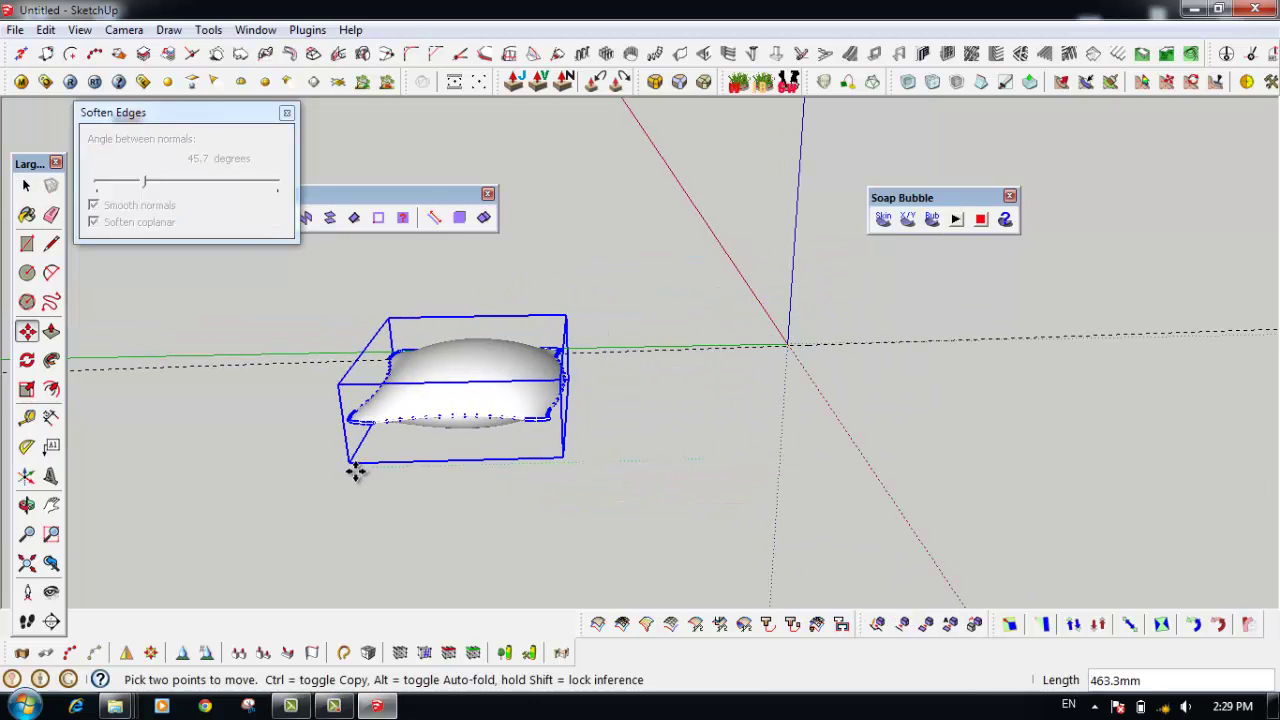
pyautogui.press('ctrl')
pyautogui.click(313, 471)
pyautogui.press('space')
pyautogui.scroll(2, 710, 410)
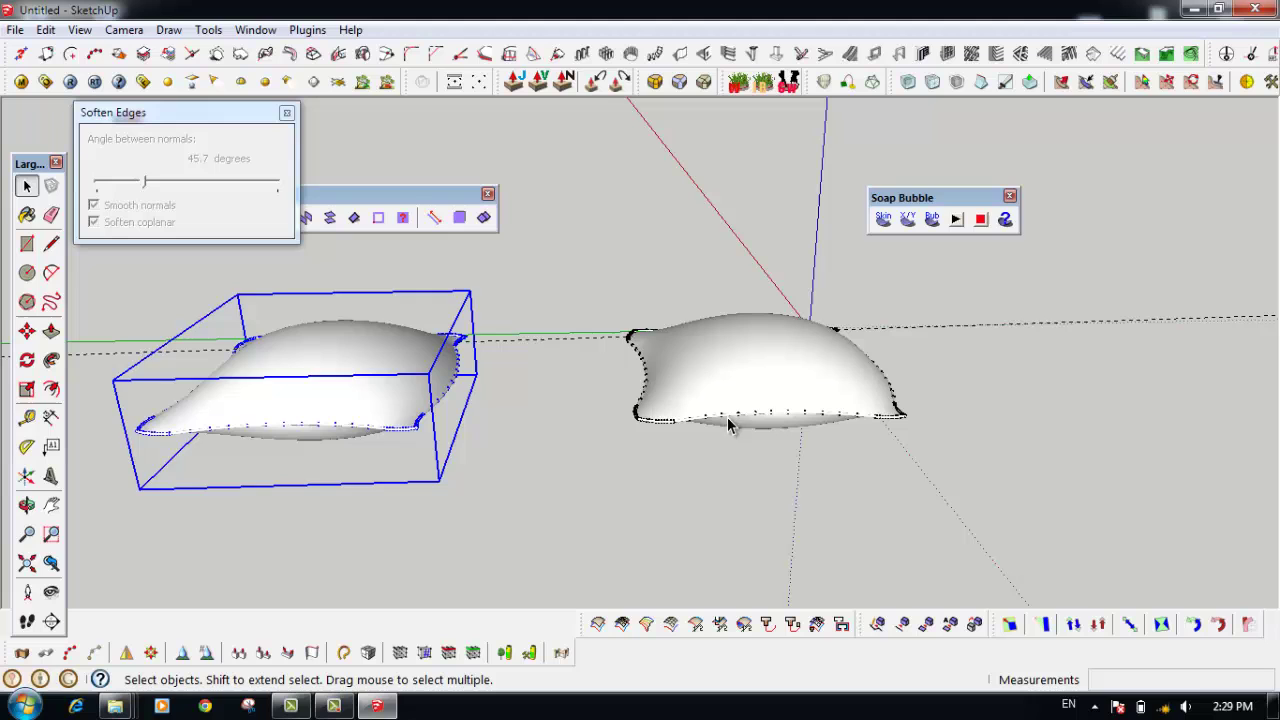
# Rotate the right-hand bubble canopy about 20.5° out of level
pyautogui.click(774, 385)
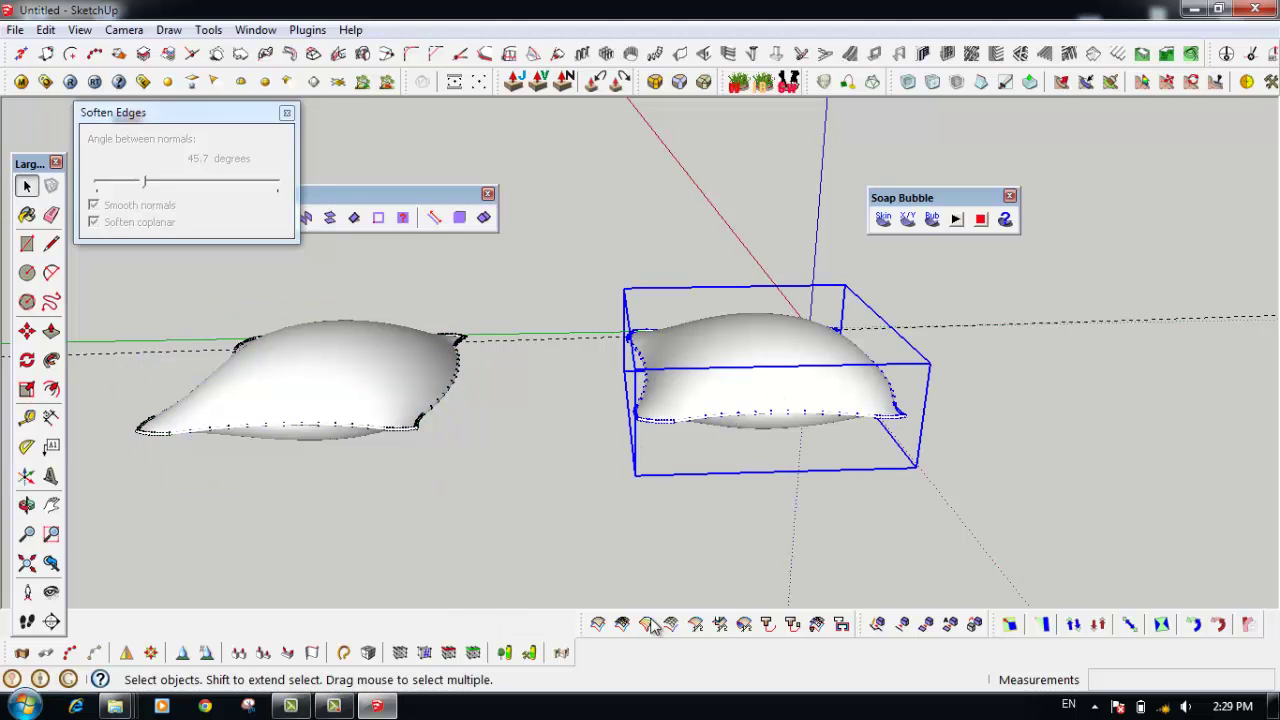
pyautogui.click(1216, 626)
pyautogui.moveTo(851, 391); pyautogui.dragTo(770, 393, button='middle')
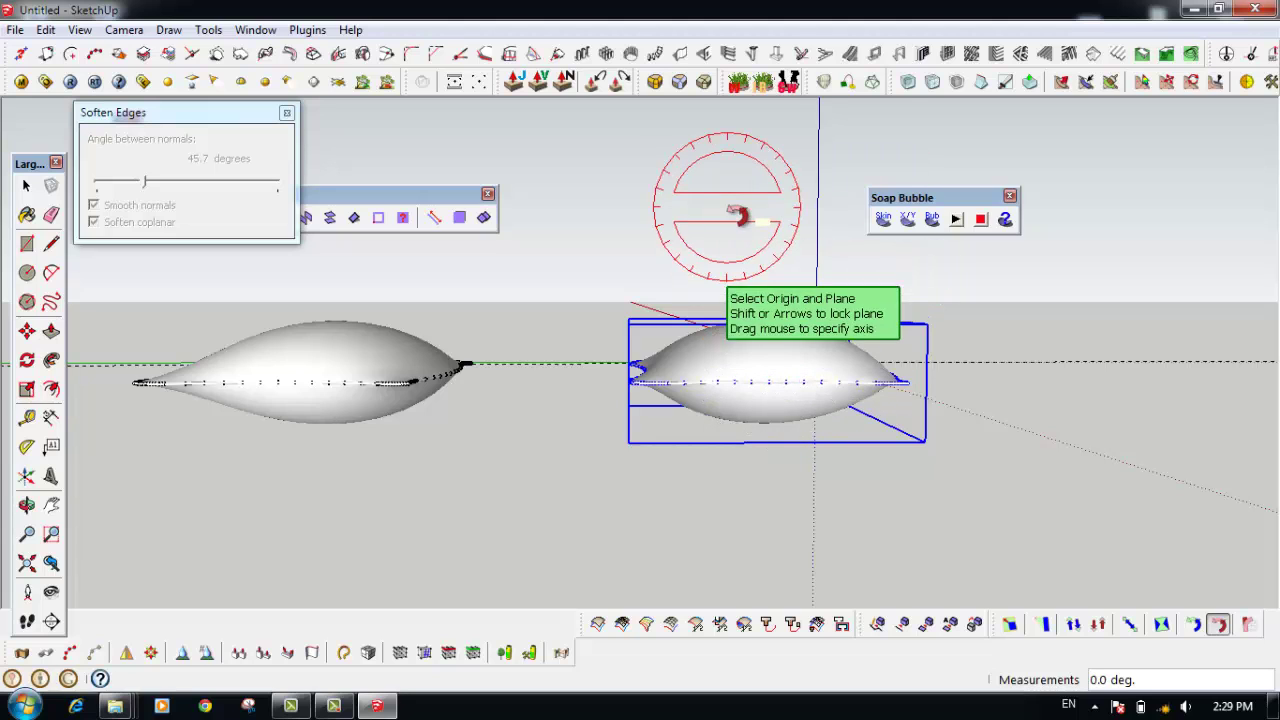
pyautogui.click(768, 381)
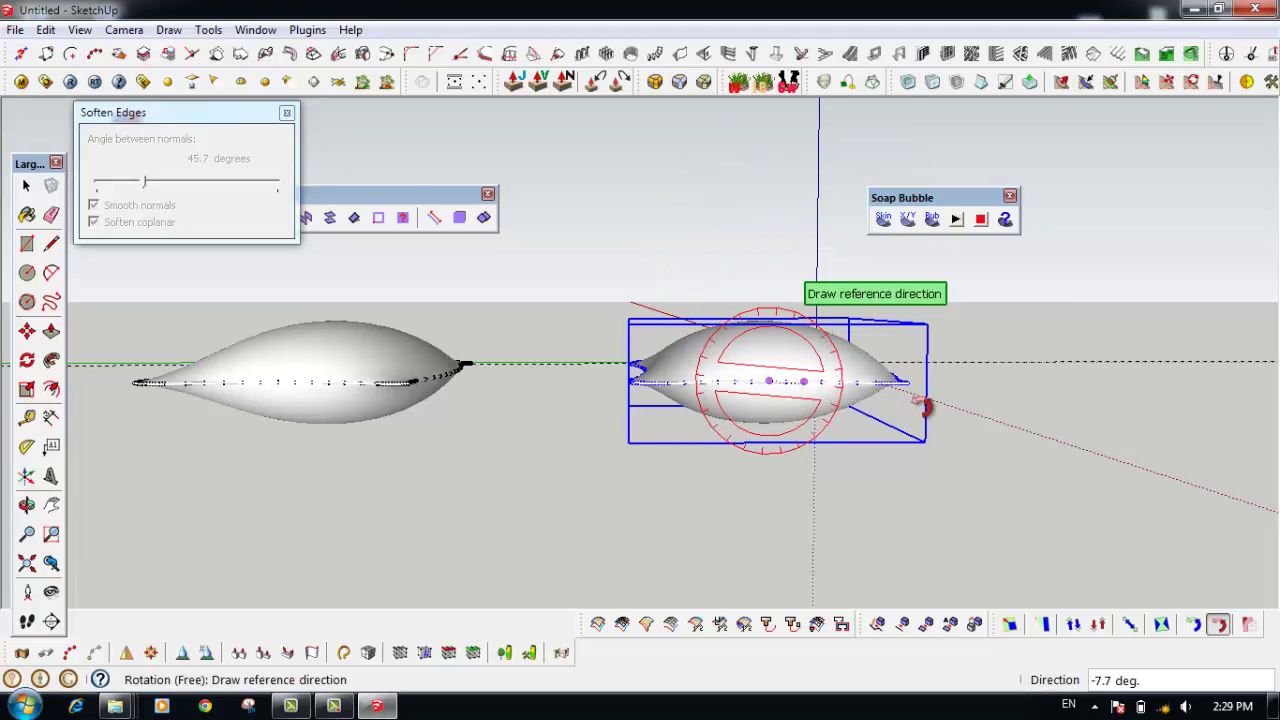
pyautogui.click(978, 383)
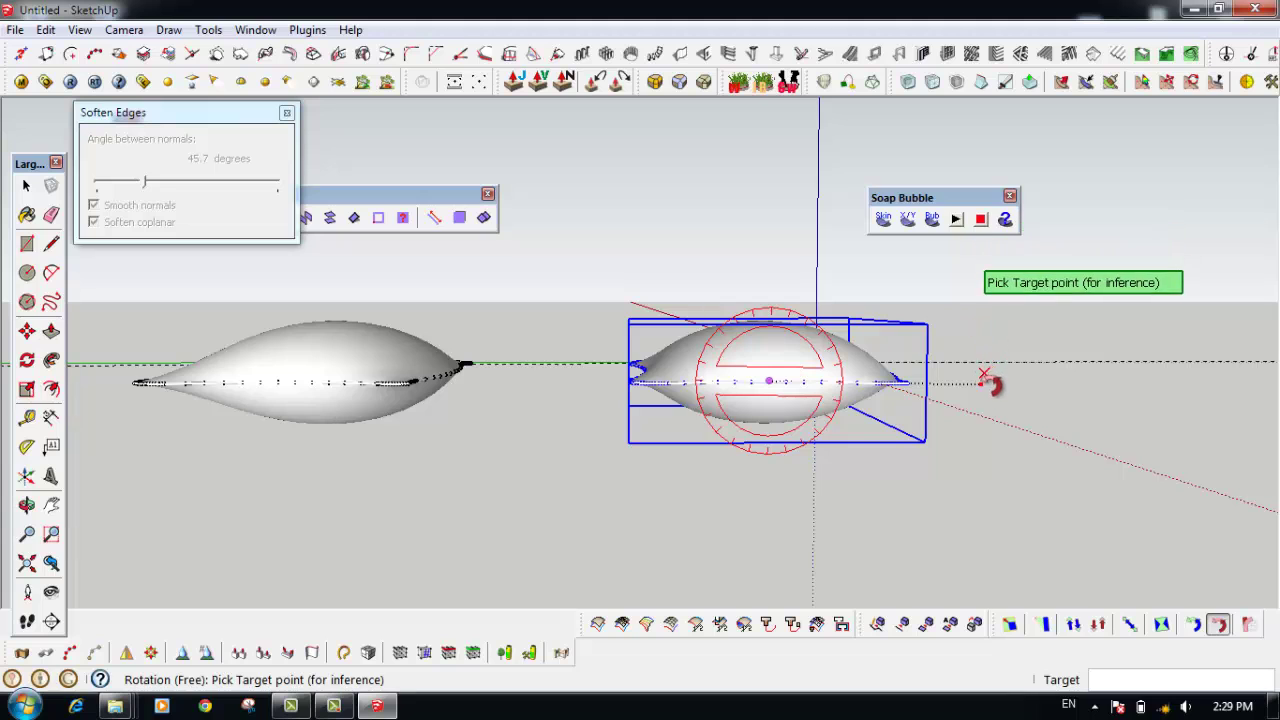
pyautogui.click(963, 291)
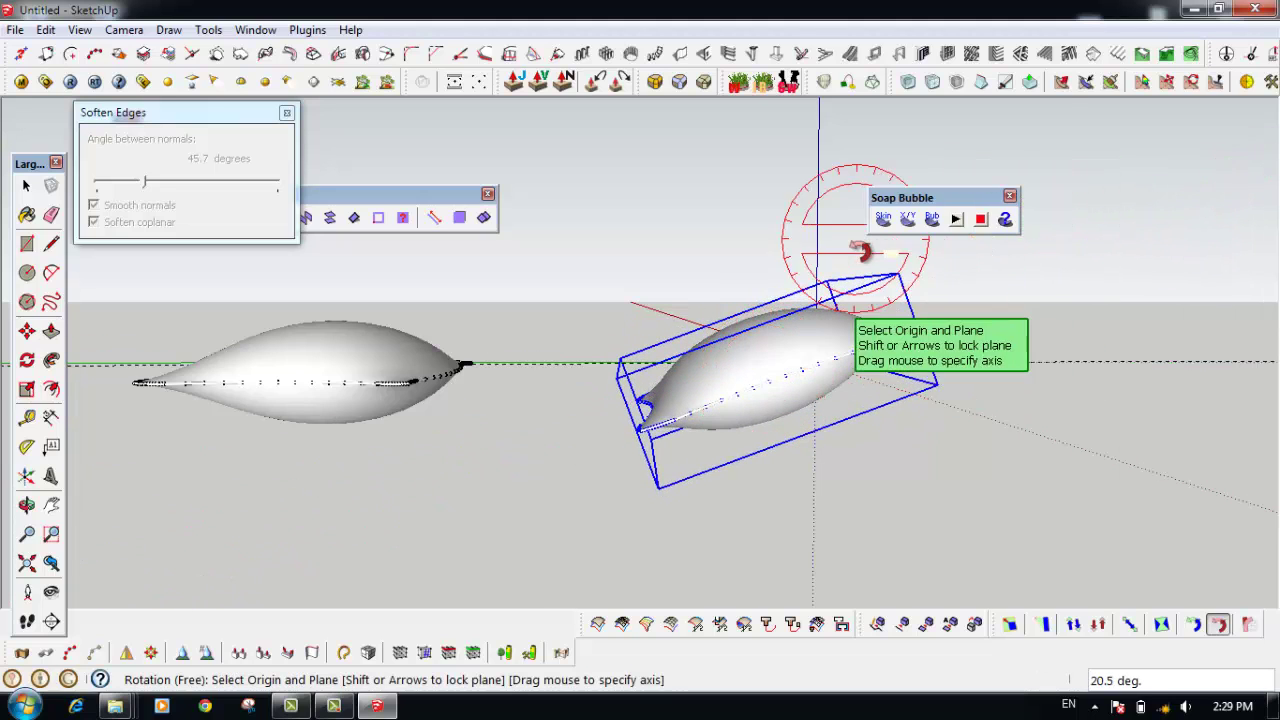
pyautogui.moveTo(846, 360)
pyautogui.mouseDown(button='middle')
pyautogui.moveTo(766, 417)
pyautogui.moveTo(784, 389)
pyautogui.moveTo(748, 449)
pyautogui.mouseUp(button='middle')
pyautogui.press('space')
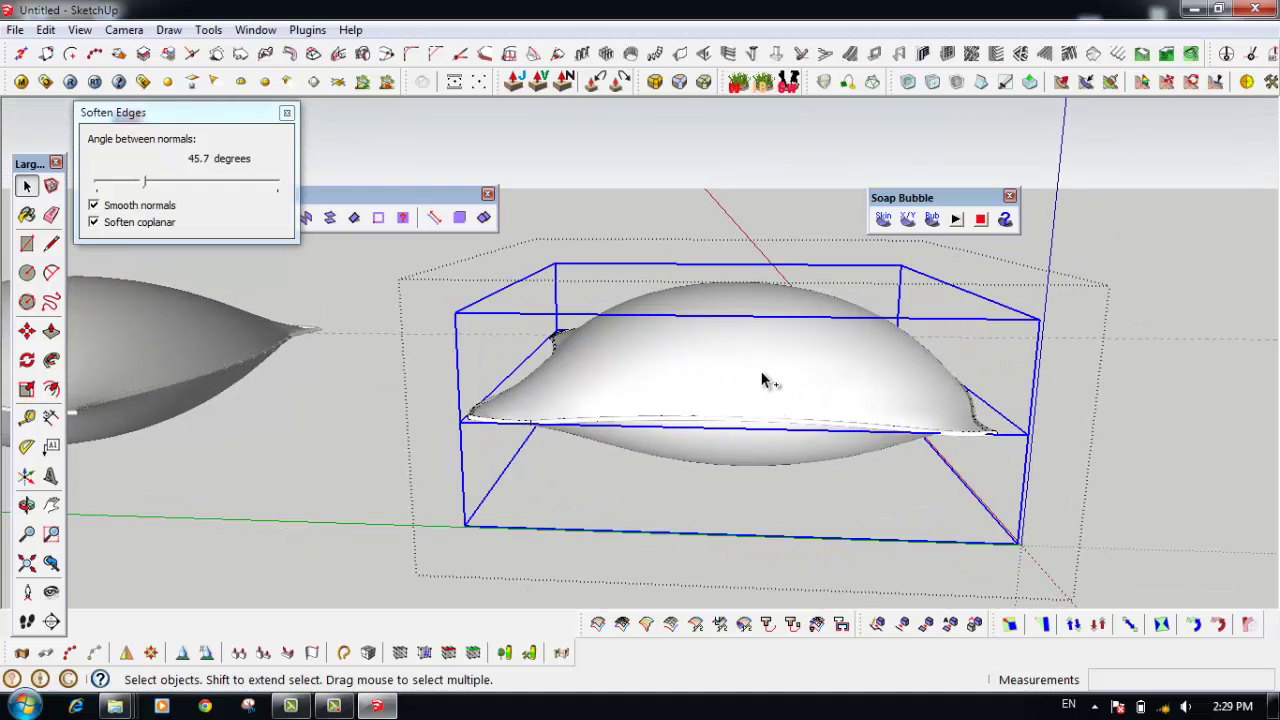
# Explode the right canopy's inner group into loose geometry
pyautogui.rightClick(760, 380)
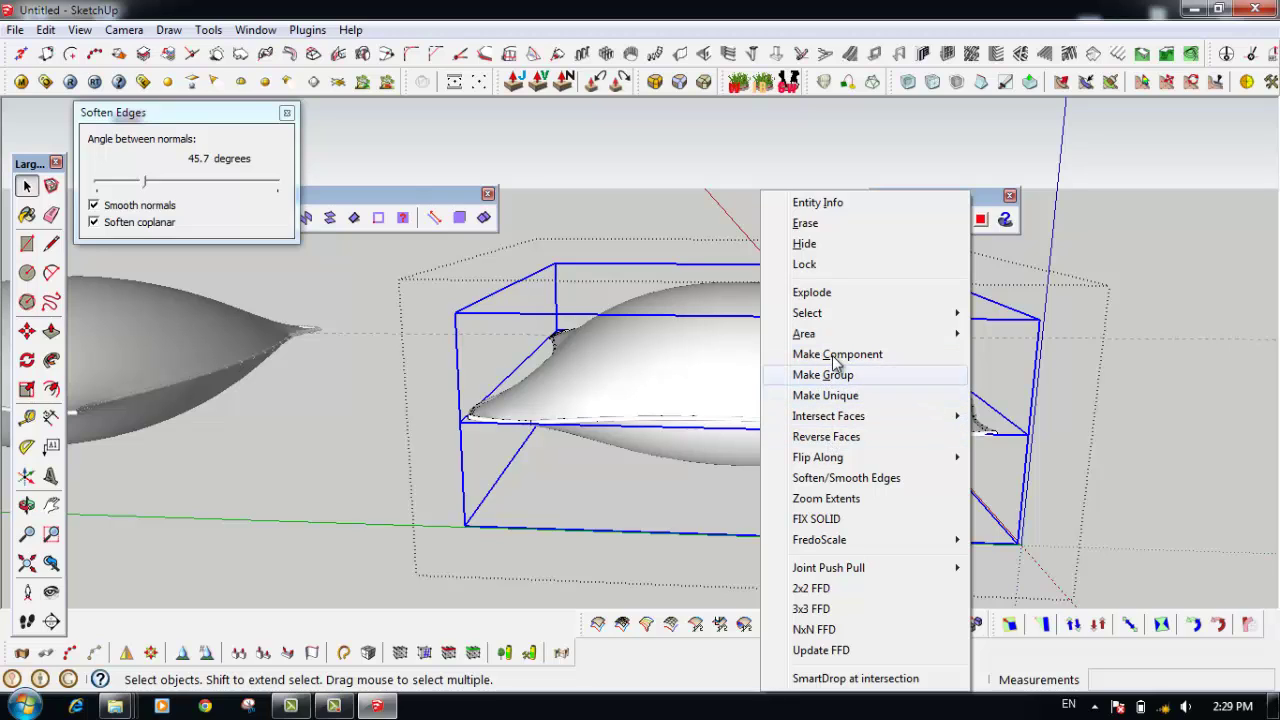
pyautogui.click(825, 298)
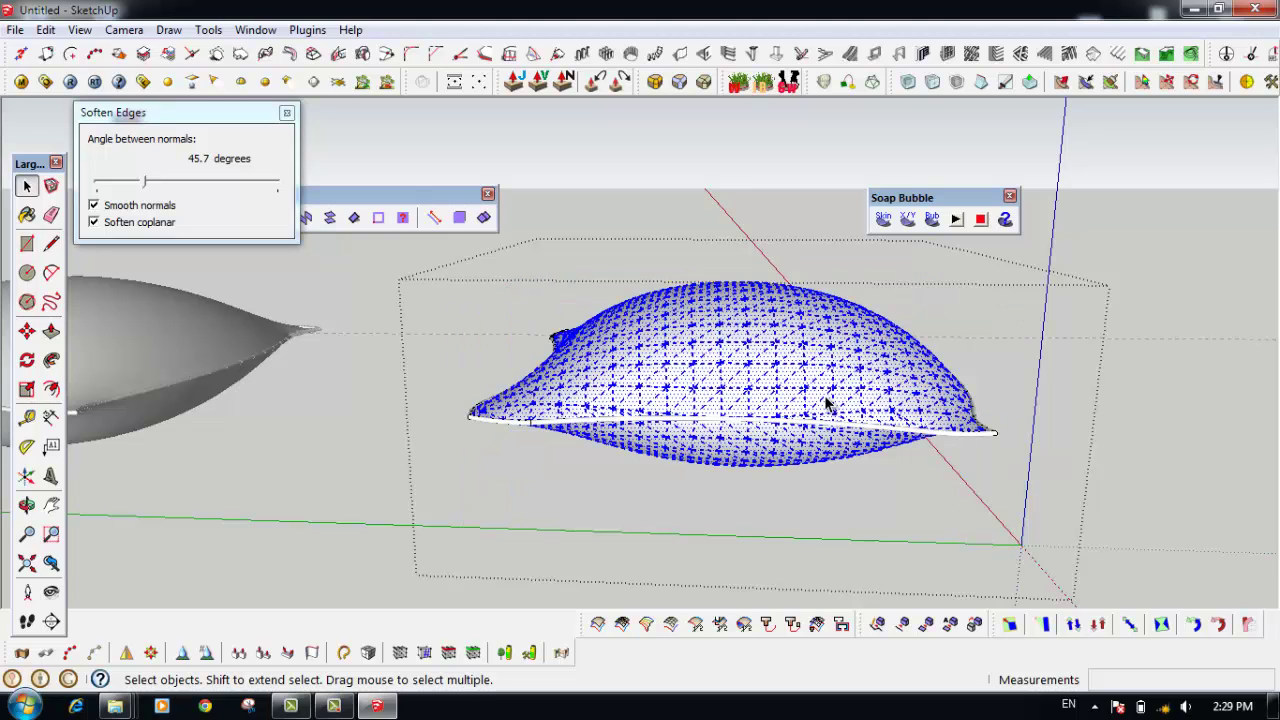
pyautogui.click(892, 512)
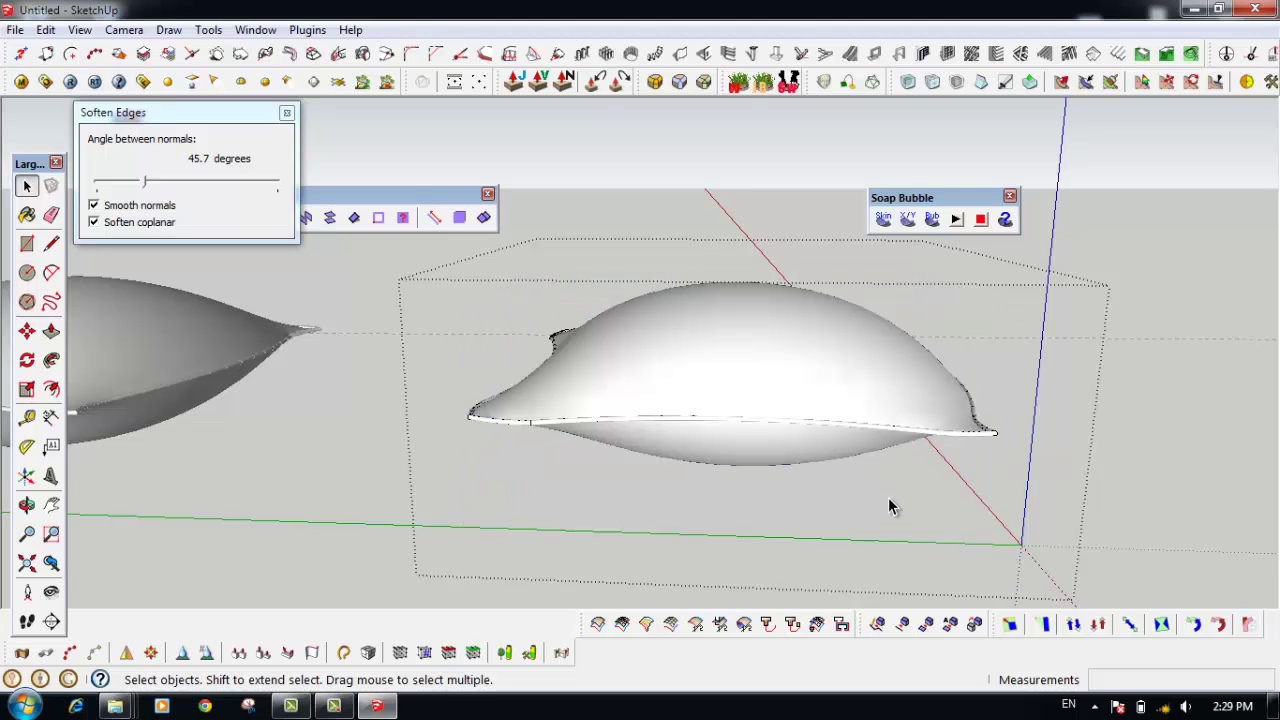
pyautogui.click(950, 445)
pyautogui.click(598, 281)
pyautogui.scroll(-1, 598, 281)
# Window-select the canopy's flat rim outline and rotate it about 5.3°
pyautogui.moveTo(489, 246); pyautogui.dragTo(1145, 548)
pyautogui.click(1219, 625)
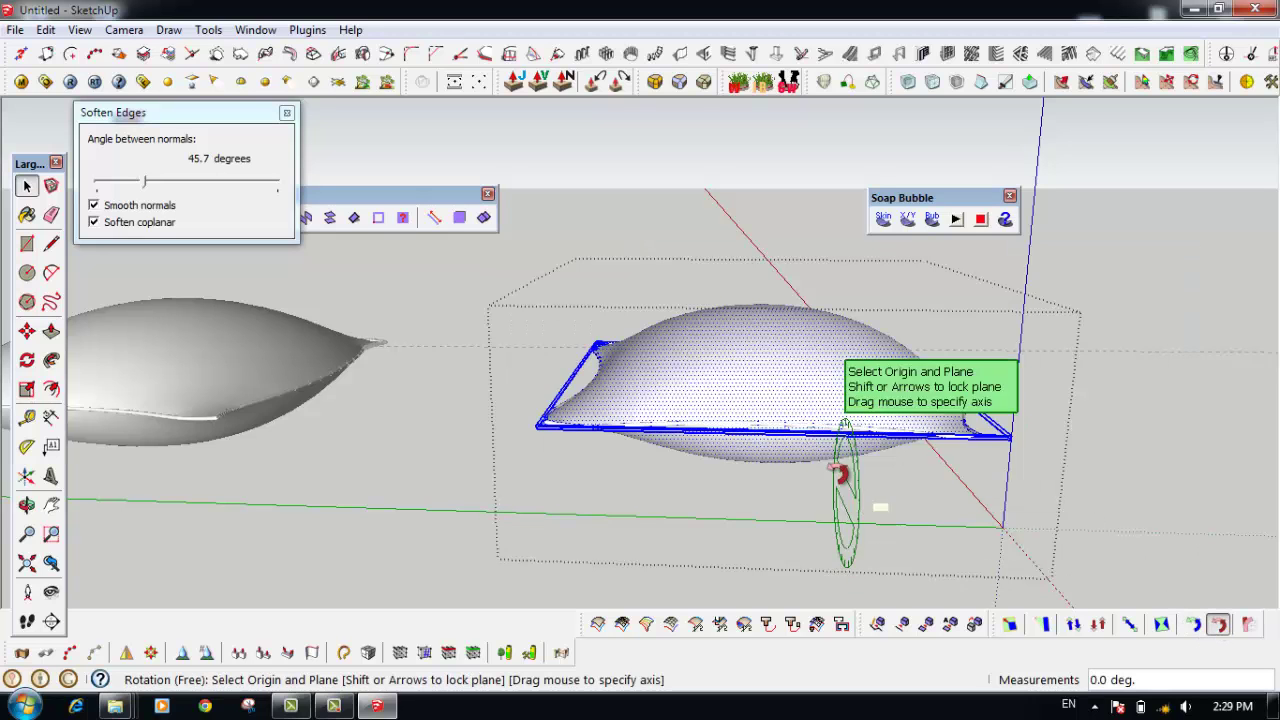
pyautogui.moveTo(828, 316)
pyautogui.mouseDown(button='middle')
pyautogui.moveTo(880, 320)
pyautogui.moveTo(757, 209)
pyautogui.moveTo(952, 465)
pyautogui.moveTo(857, 394)
pyautogui.mouseUp(button='middle')
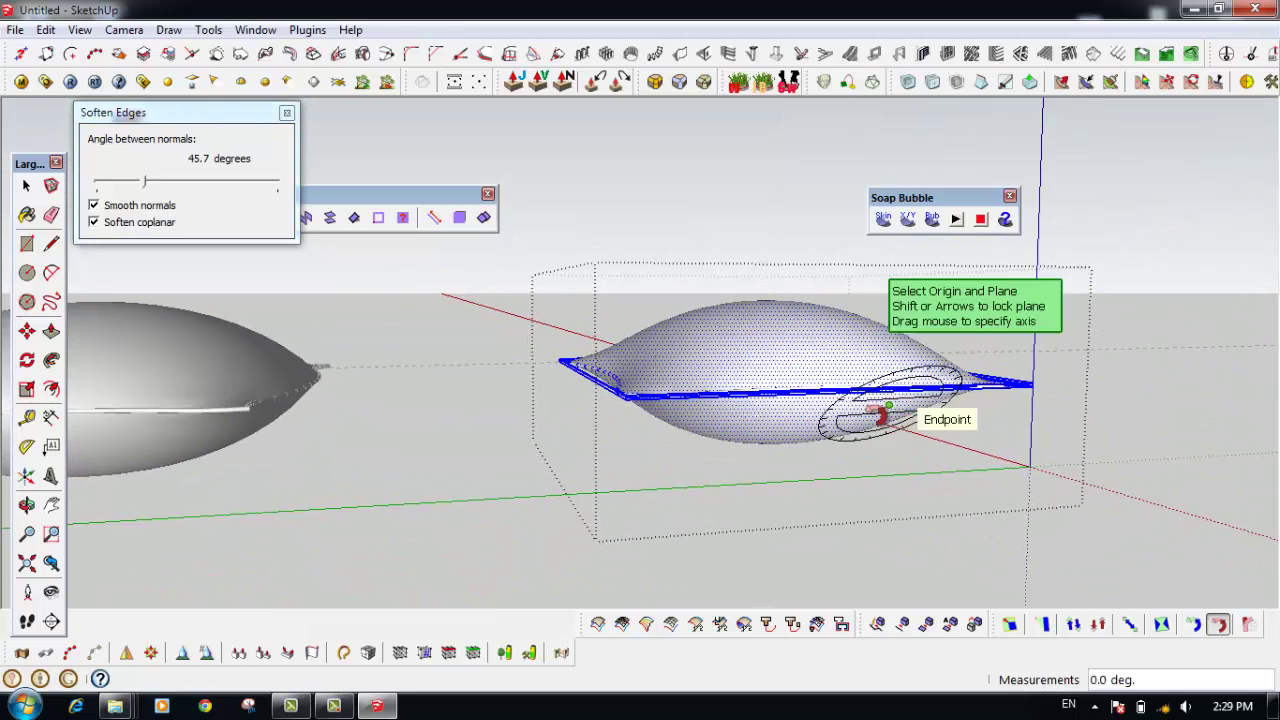
pyautogui.click(857, 388)
pyautogui.click(1107, 404)
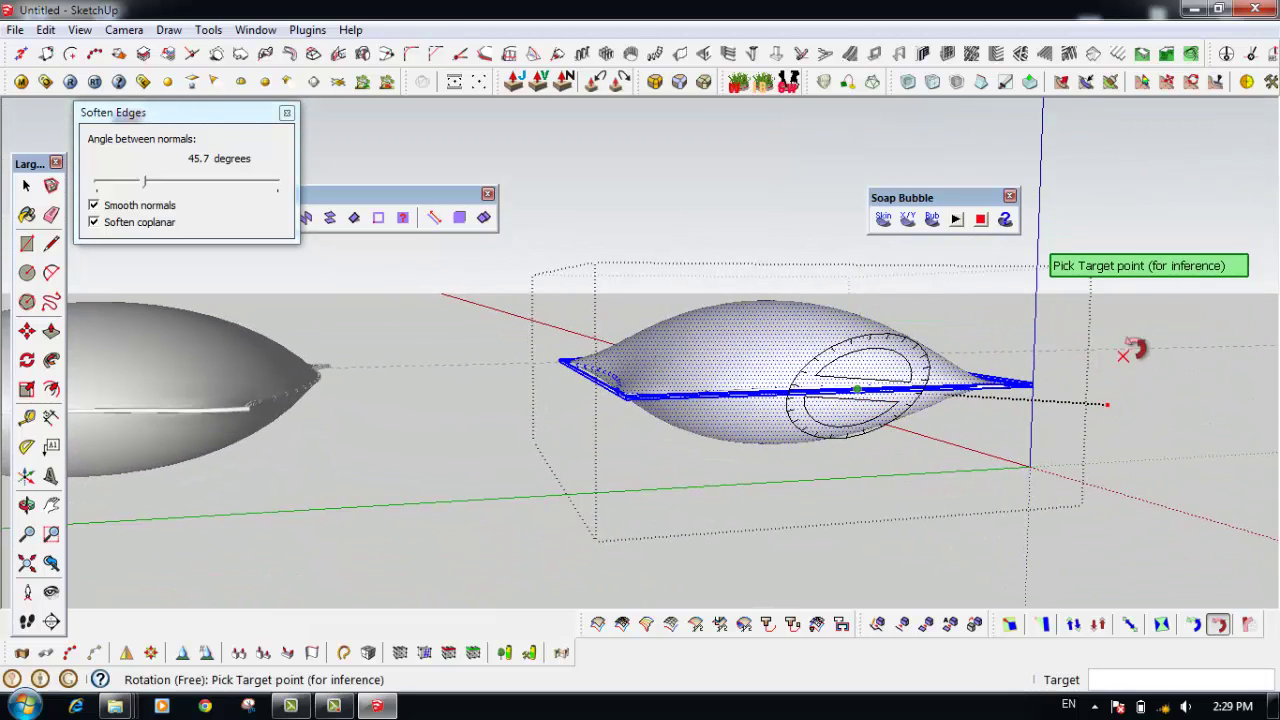
pyautogui.click(1108, 328)
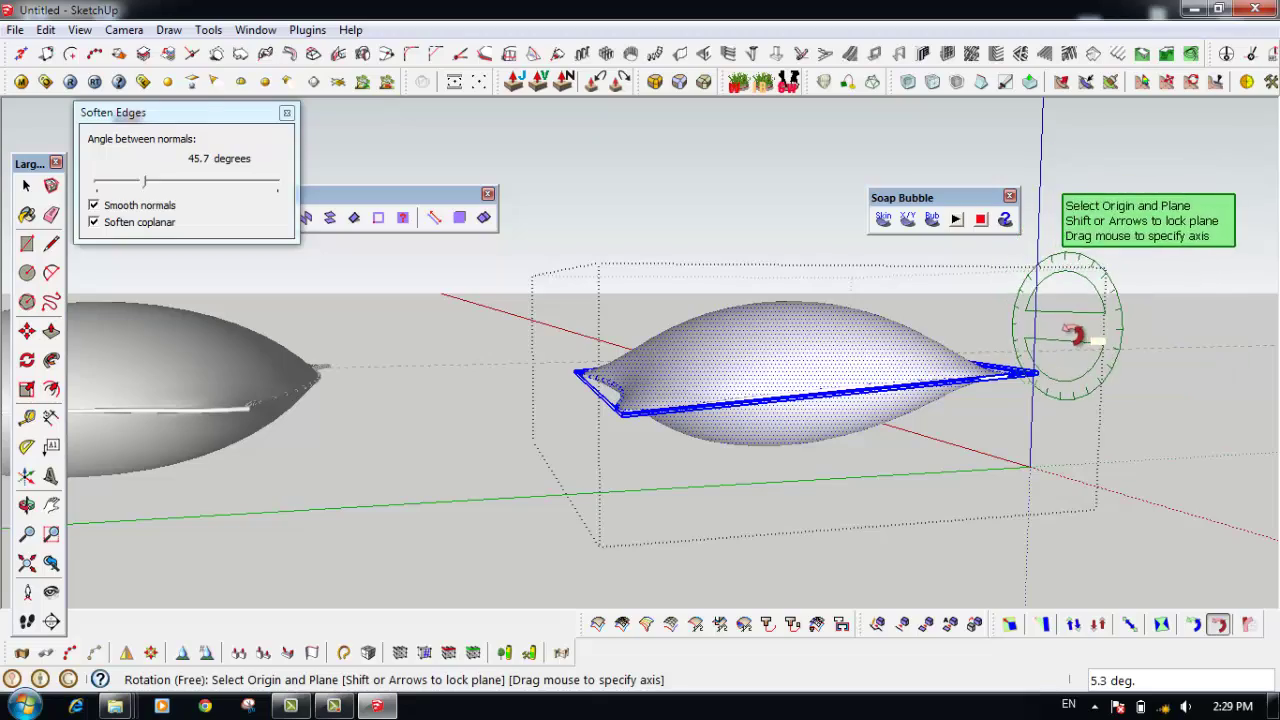
# Start a second rim rotation, cancel it, and bring up the group's context menu
pyautogui.click(1020, 337)
pyautogui.click(977, 309)
pyautogui.press('space')
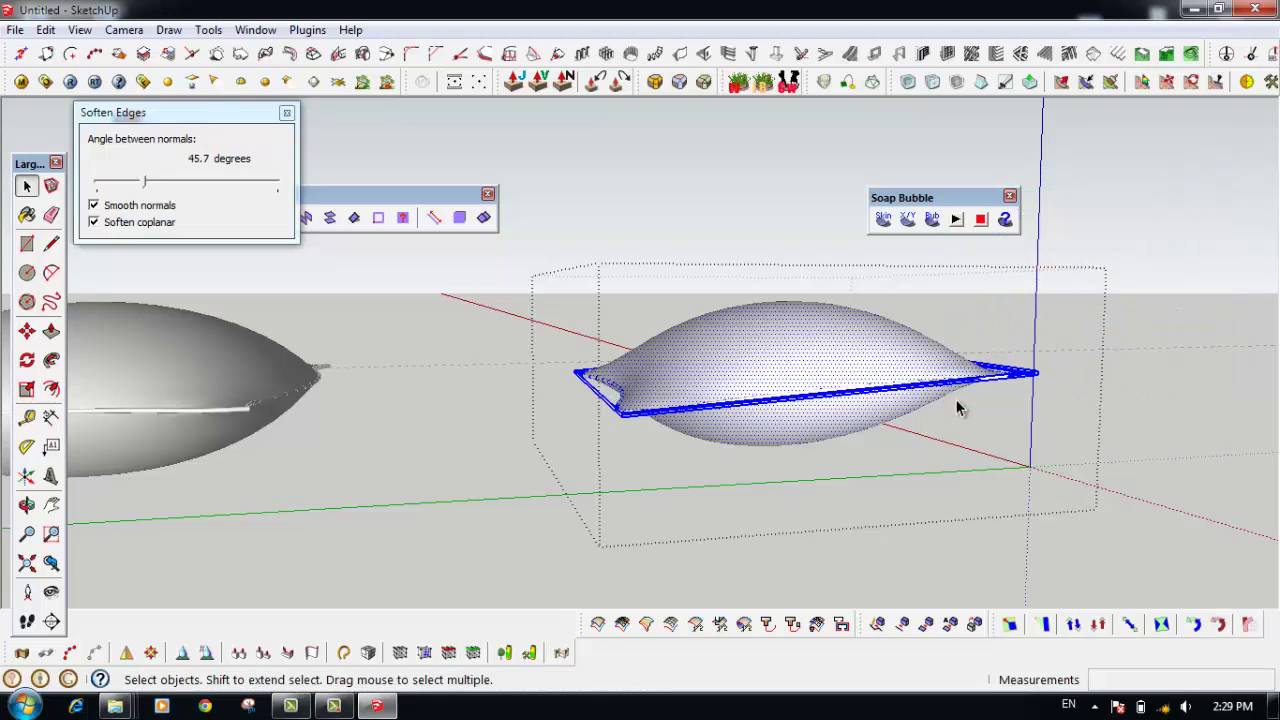
pyautogui.moveTo(957, 407)
pyautogui.mouseDown(button='middle')
pyautogui.moveTo(757, 594)
pyautogui.moveTo(671, 363)
pyautogui.moveTo(700, 300)
pyautogui.moveTo(851, 400)
pyautogui.moveTo(963, 386)
pyautogui.mouseUp(button='middle')
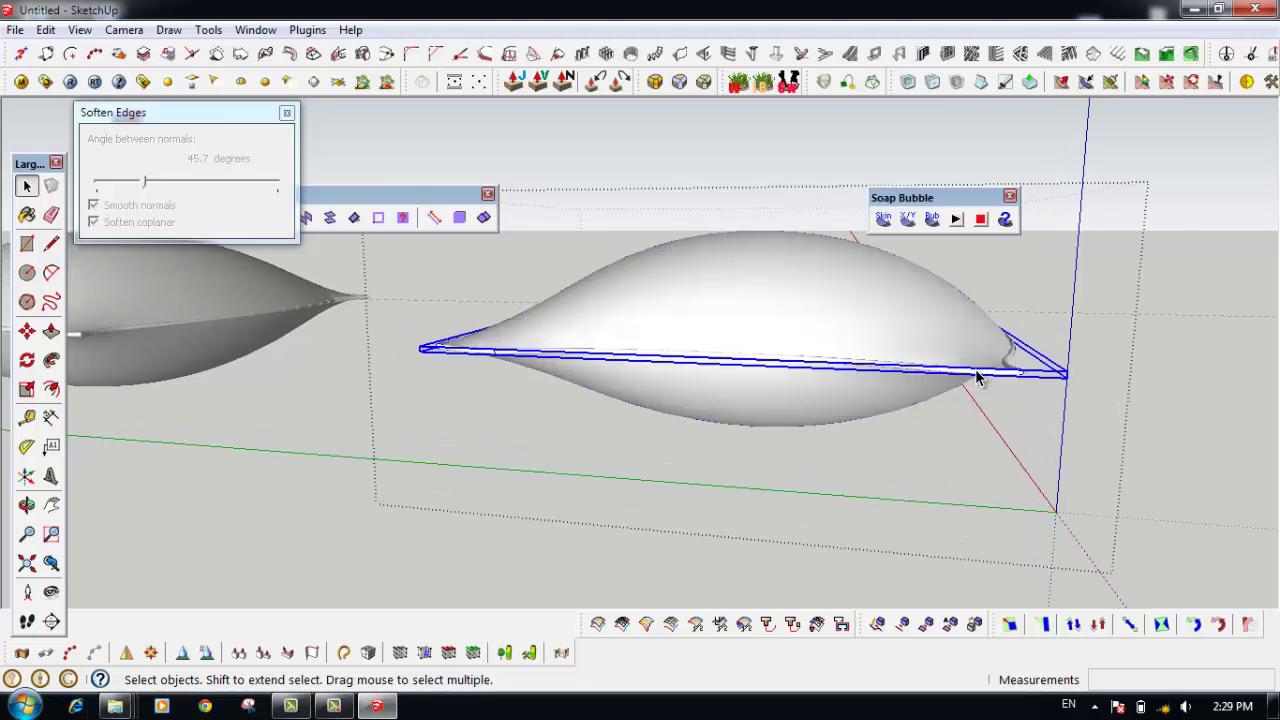
pyautogui.rightClick(977, 377)
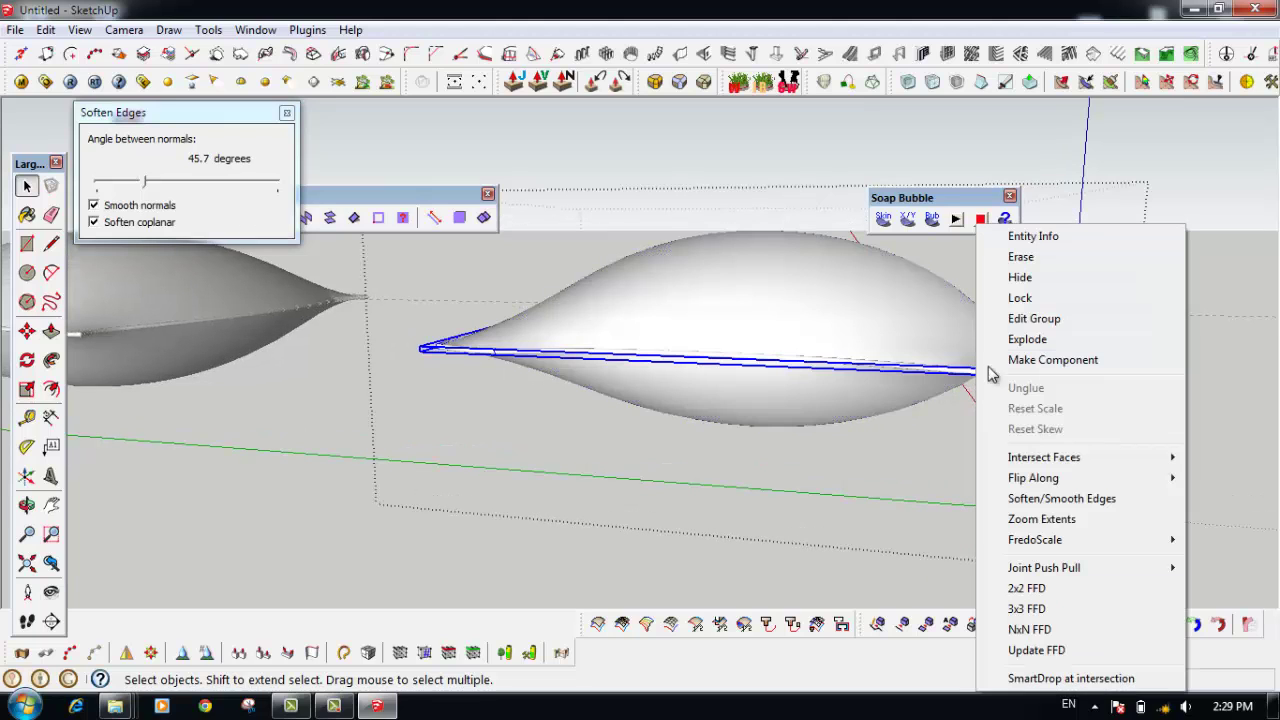
# Explode the rim outline group into loose edges
pyautogui.click(1038, 340)
pyautogui.moveTo(634, 369)
pyautogui.mouseDown(button='middle')
pyautogui.moveTo(729, 357)
pyautogui.moveTo(757, 466)
pyautogui.mouseUp(button='middle')
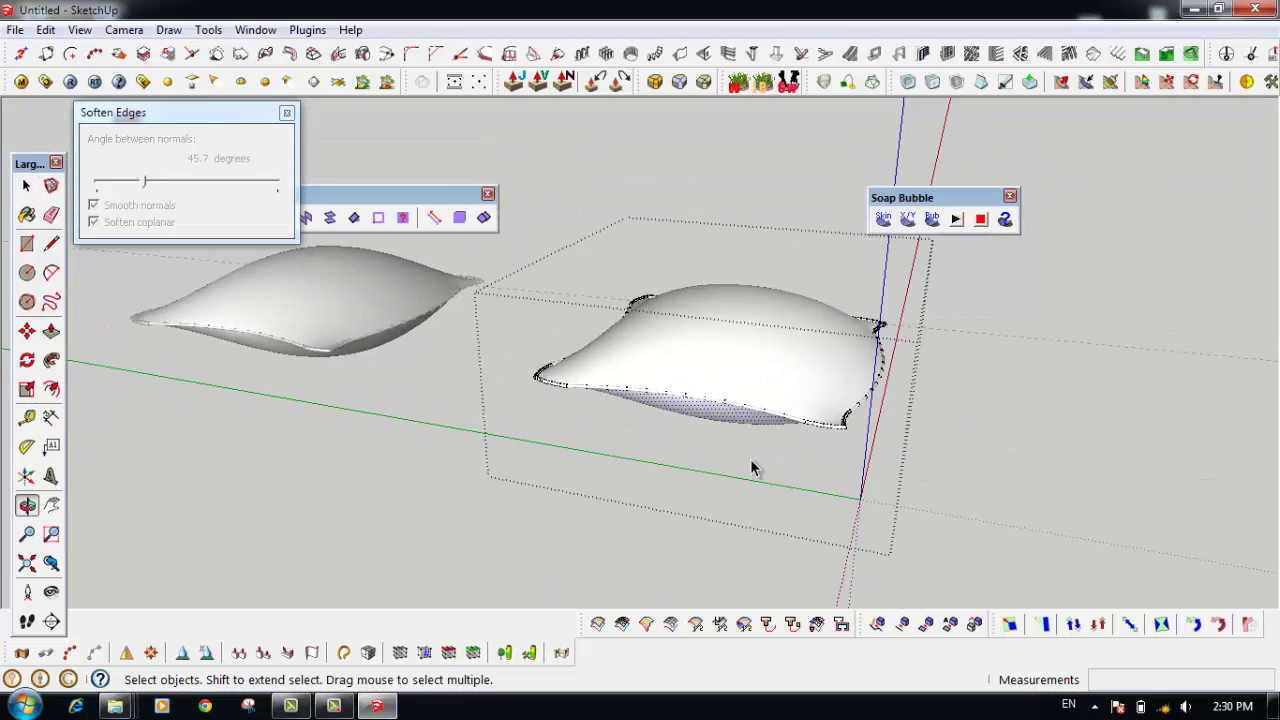
pyautogui.moveTo(1005, 466)
pyautogui.mouseDown(button='middle')
pyautogui.moveTo(809, 486)
pyautogui.moveTo(886, 423)
pyautogui.mouseUp(button='middle')
# Draw a small rectangle near the origin and pull it up into a box
pyautogui.press('r')
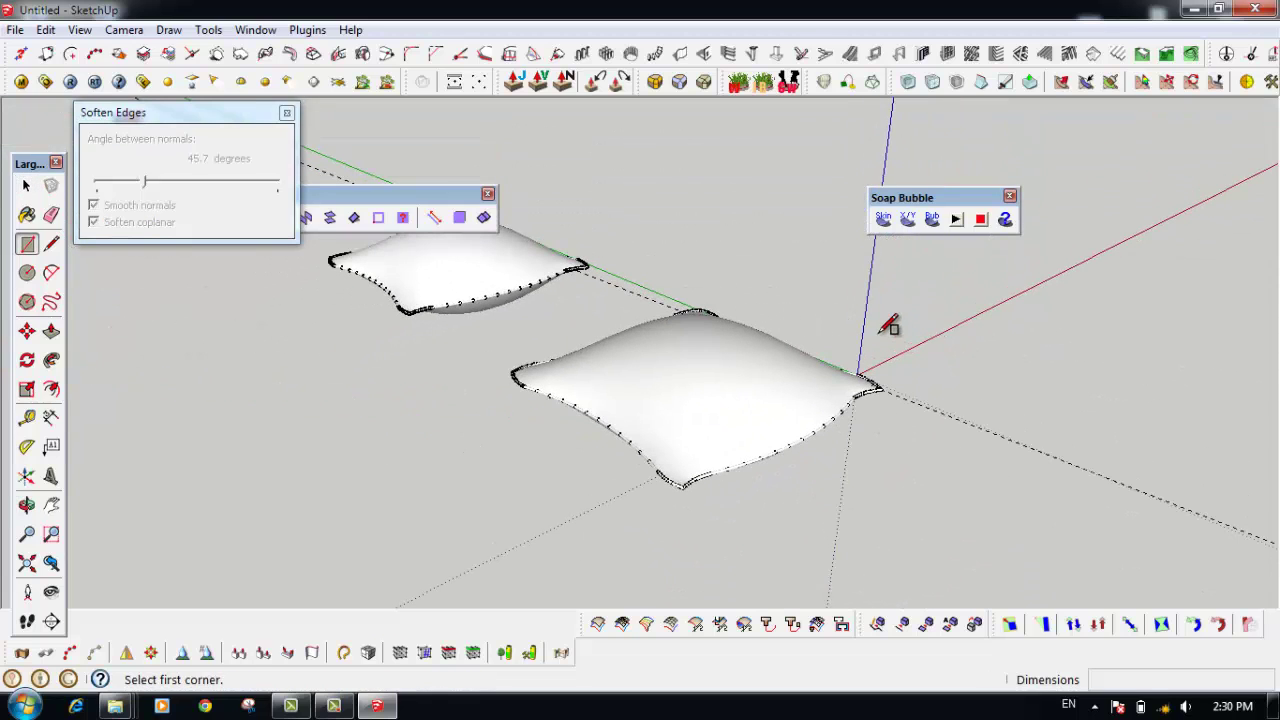
pyautogui.click(860, 372)
pyautogui.click(1050, 335)
pyautogui.press('space')
pyautogui.press('p')
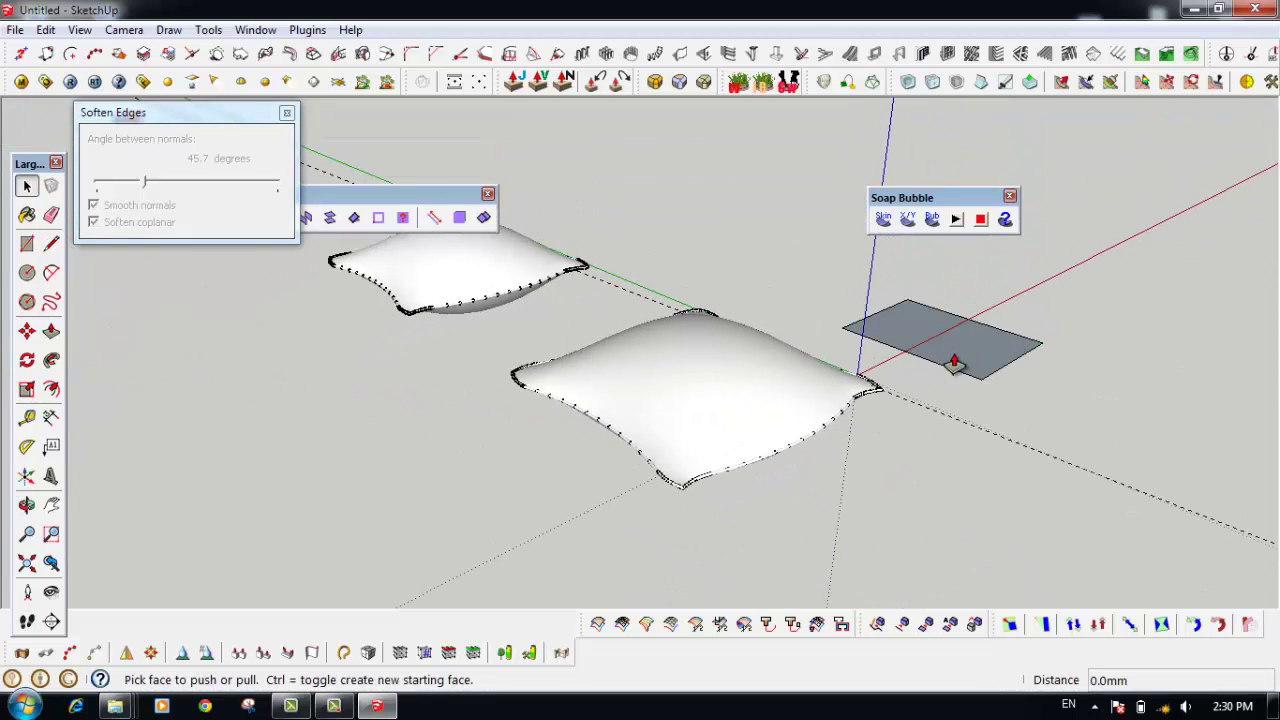
pyautogui.moveTo(957, 363); pyautogui.dragTo(973, 268)
pyautogui.moveTo(973, 268)
pyautogui.mouseDown(button='middle')
pyautogui.moveTo(1014, 380)
pyautogui.moveTo(788, 374)
pyautogui.moveTo(886, 314)
pyautogui.moveTo(834, 336)
pyautogui.mouseUp(button='middle')
pyautogui.press('space')
# Window-select the right canopy's rim outline inside its group
pyautogui.click(790, 376)
pyautogui.tripleClick(834, 336)
pyautogui.click(557, 251)
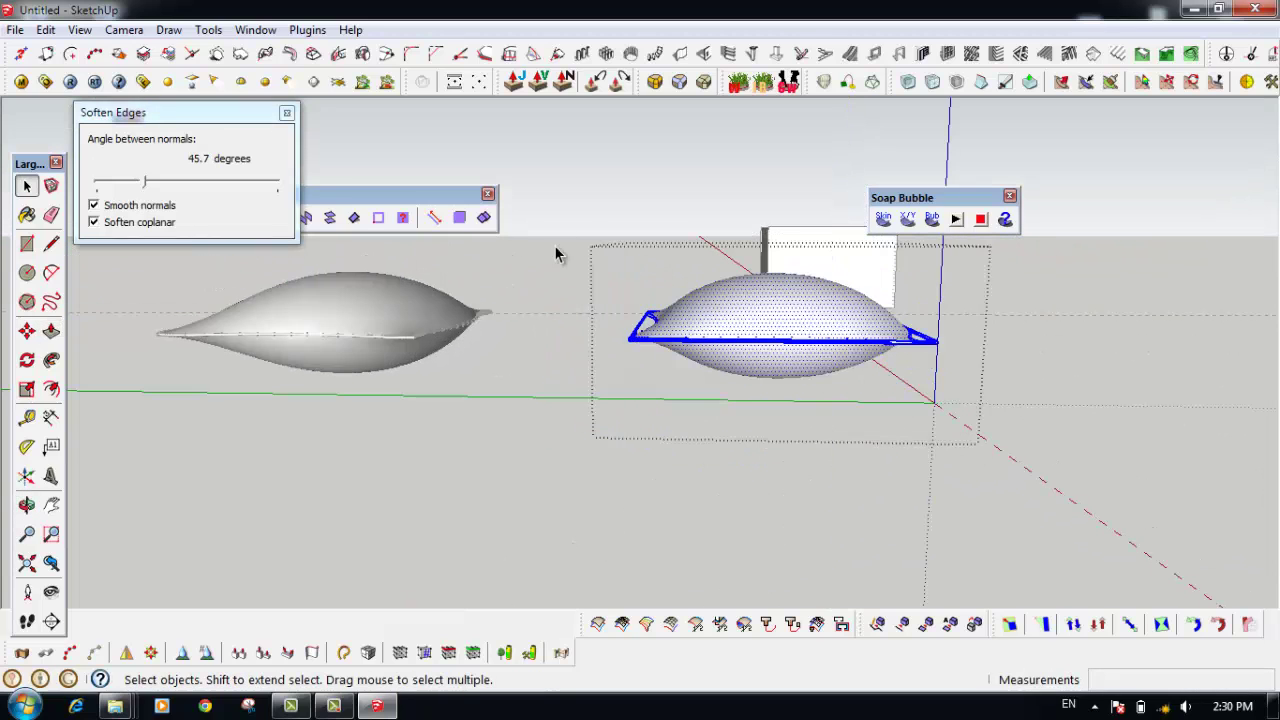
pyautogui.moveTo(498, 188); pyautogui.dragTo(1048, 514)
# Radially bend the rim outline about 16.1° with FredoScale Radial Bending
pyautogui.click(1248, 628)
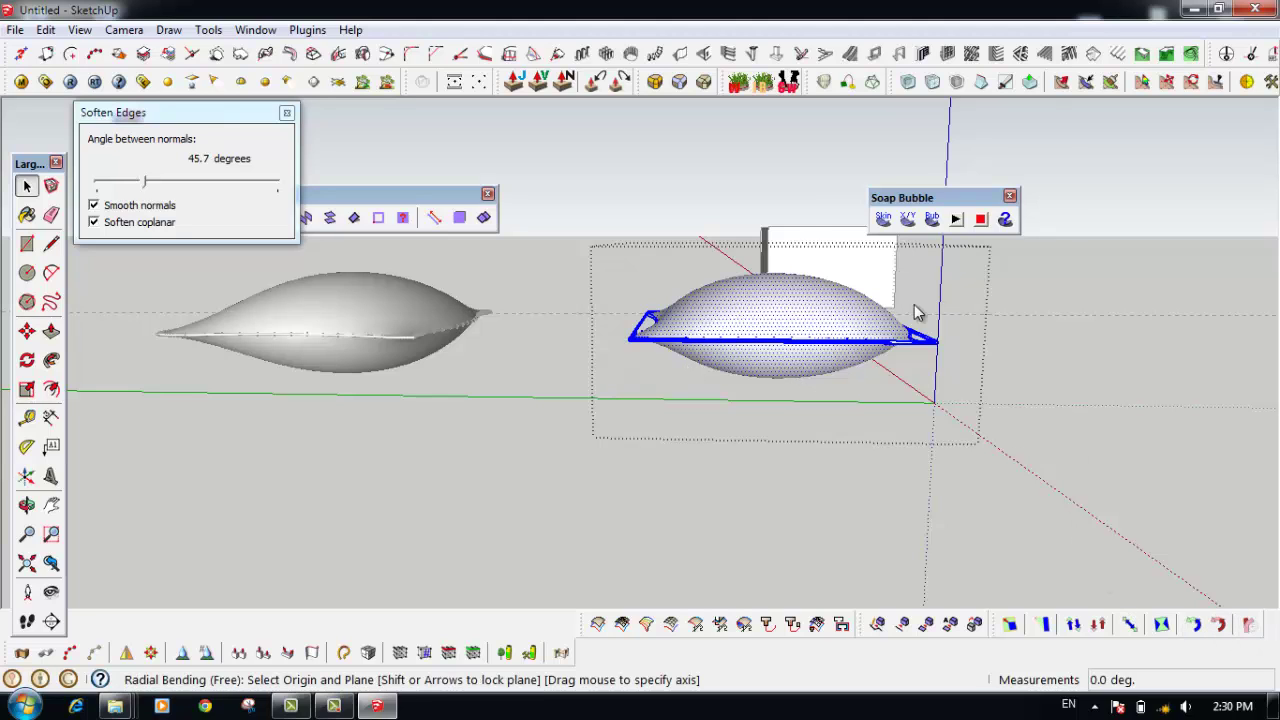
pyautogui.click(809, 340)
pyautogui.click(1078, 342)
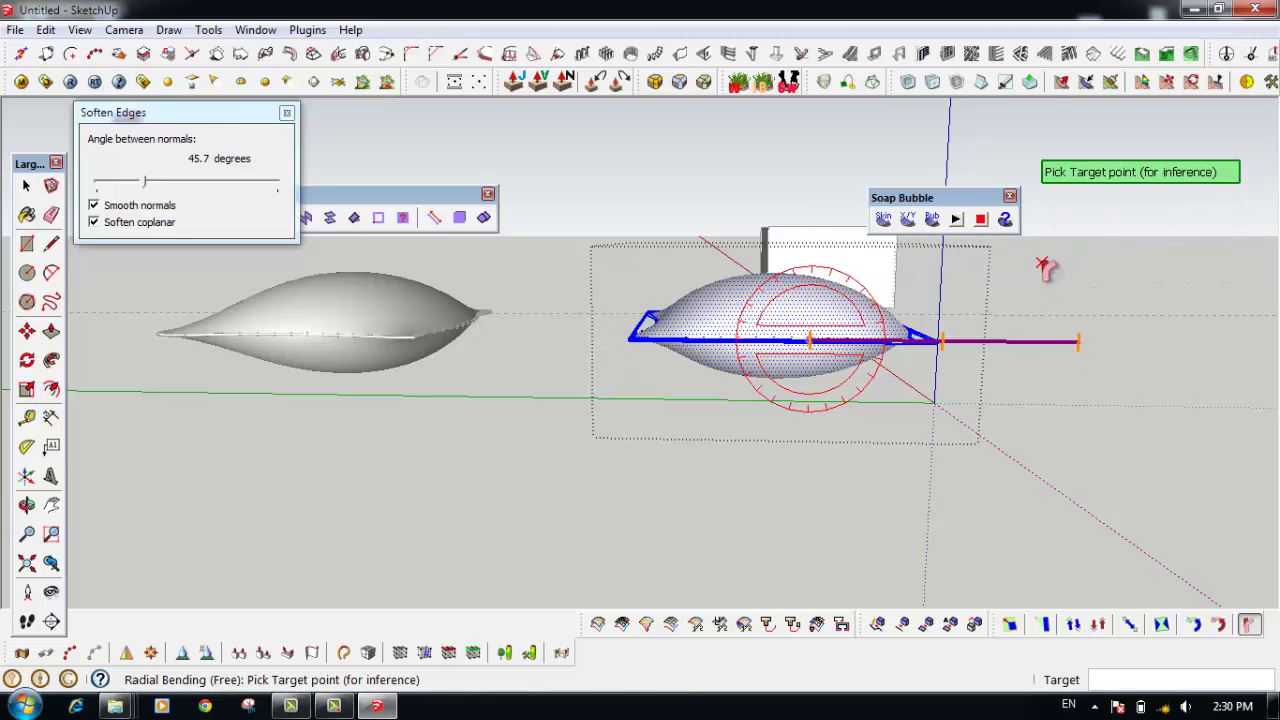
pyautogui.click(1078, 298)
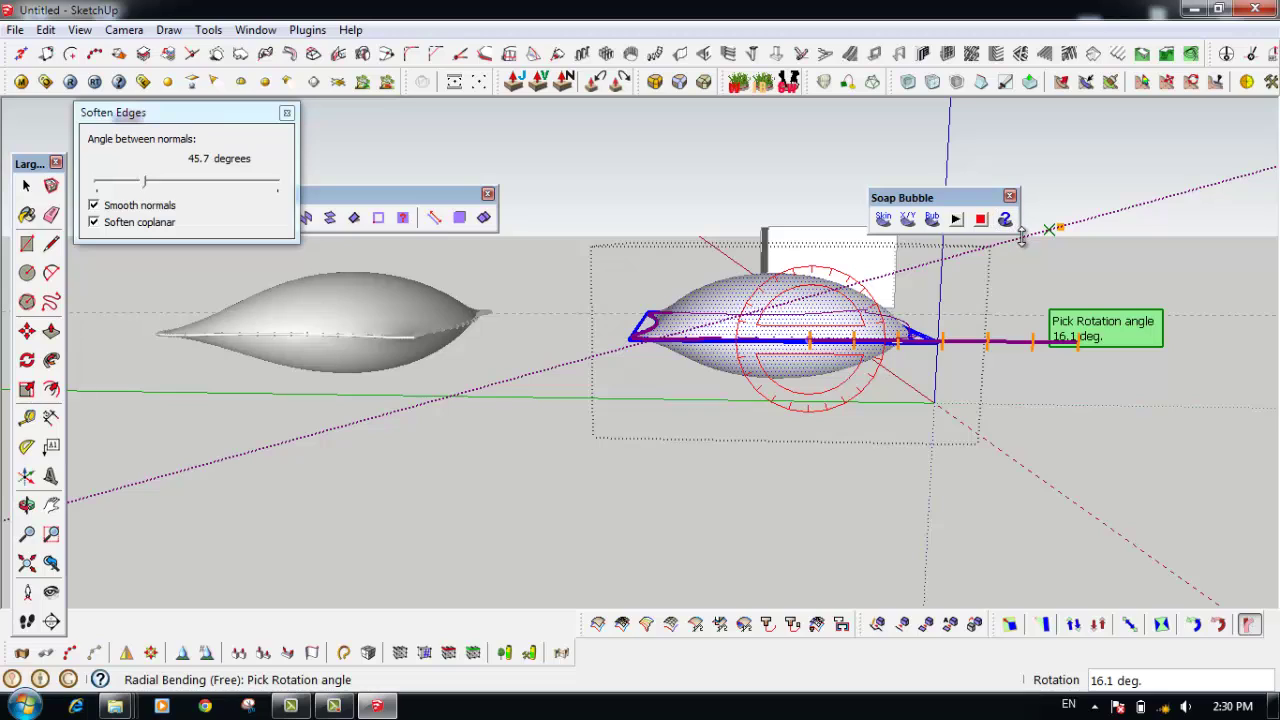
pyautogui.click(952, 382)
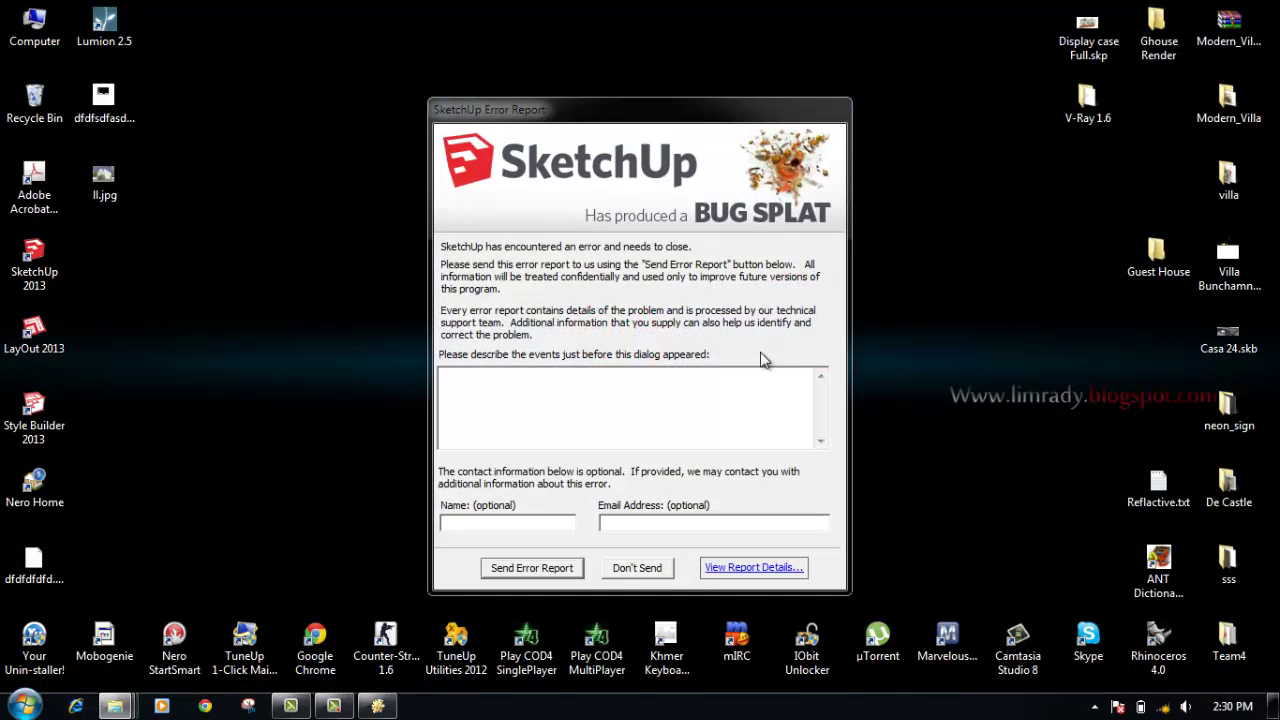
# Choose Don't Send in the BugSplat crash report
pyautogui.click(636, 567)
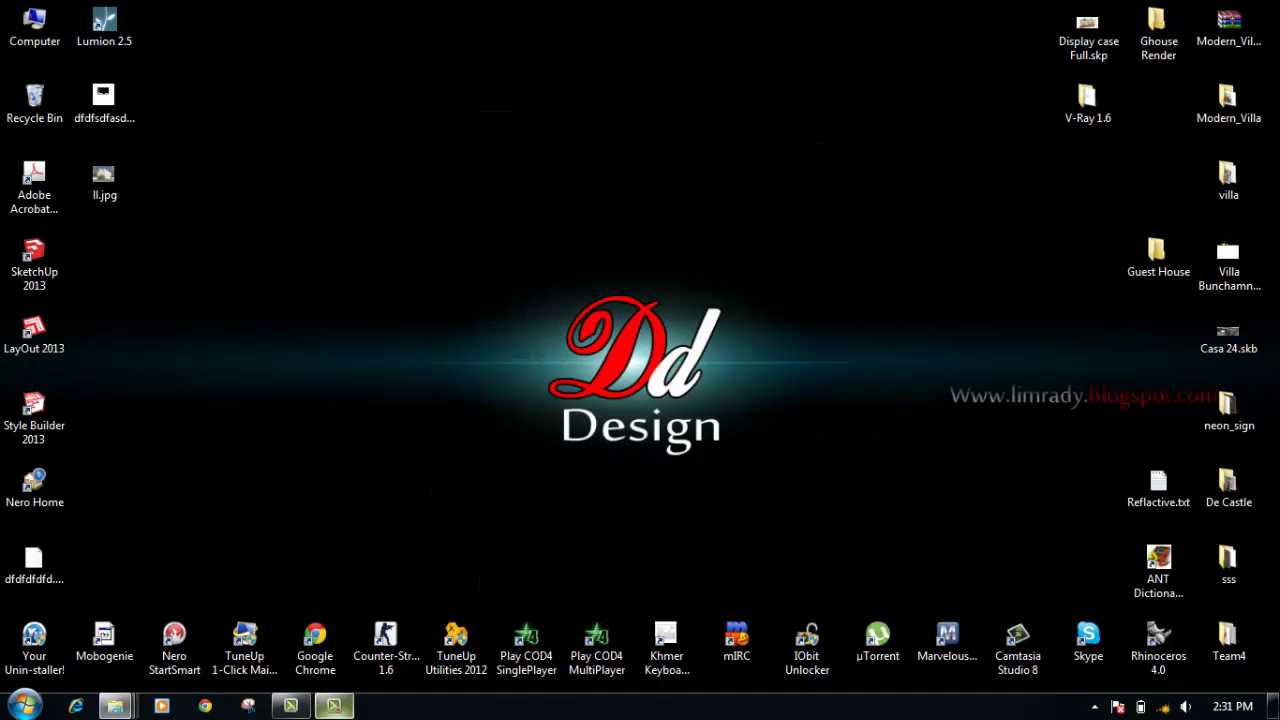
pyautogui.click(344, 711)
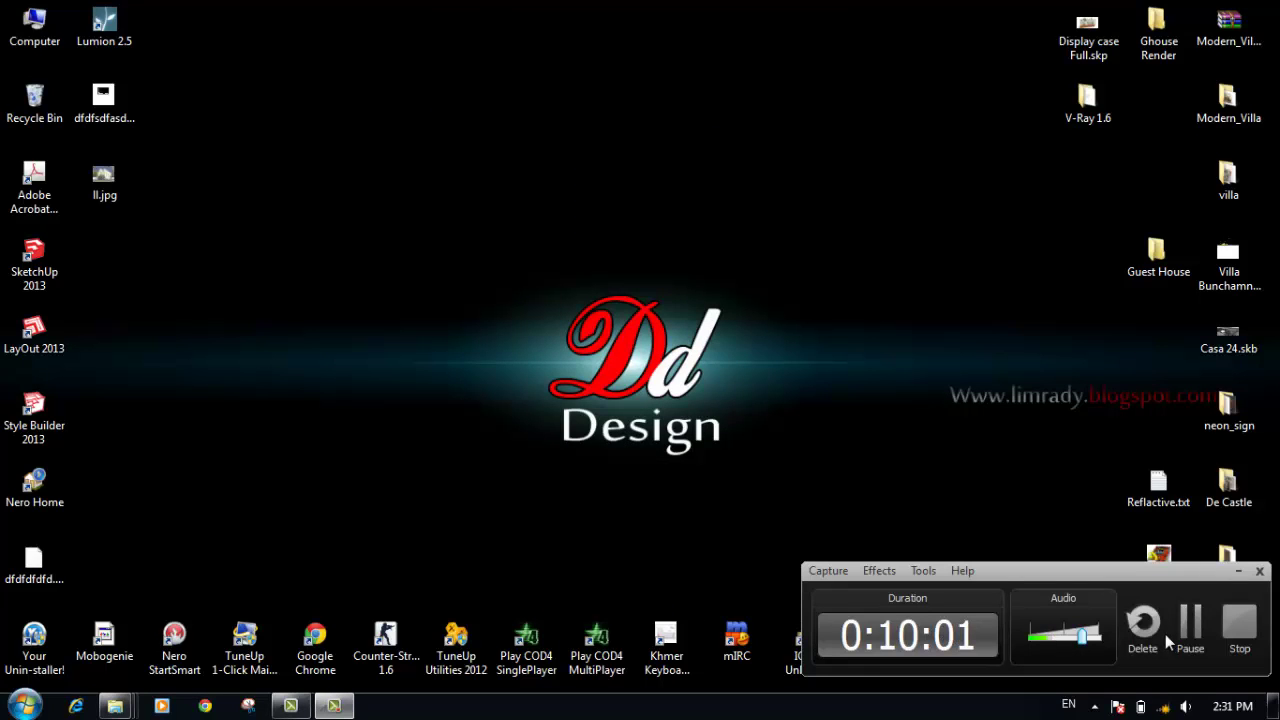